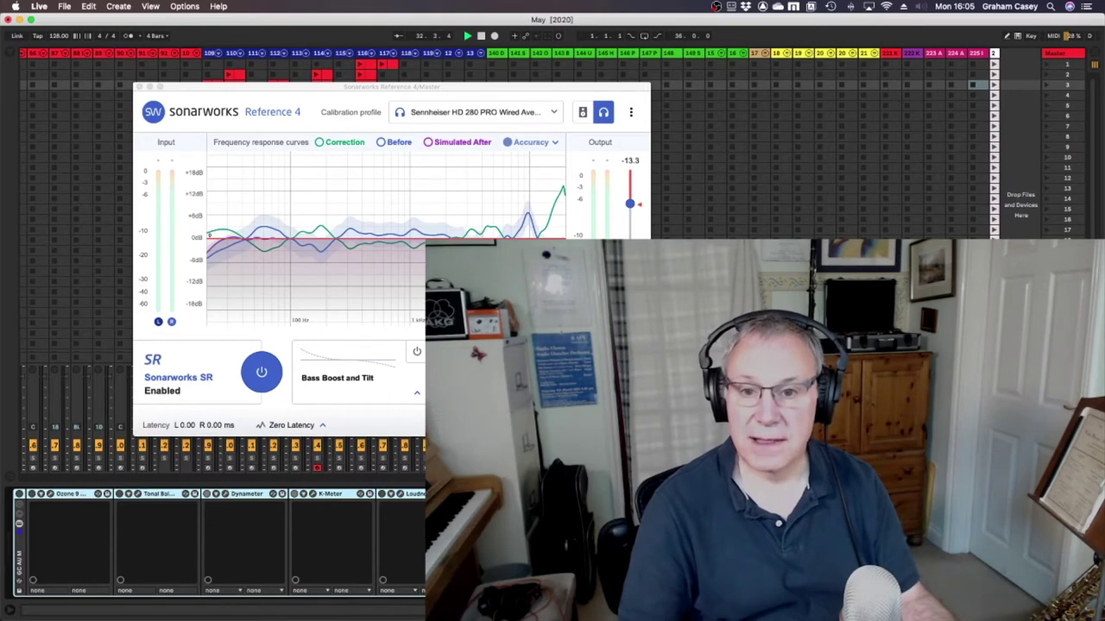
key(super+w)
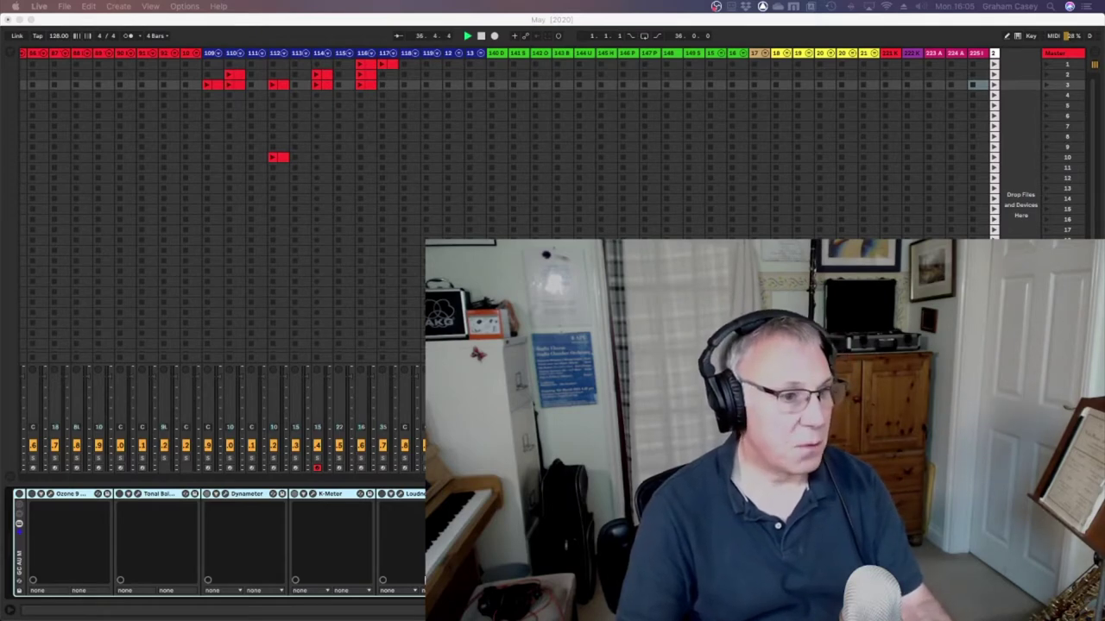
key(super+alt+p)
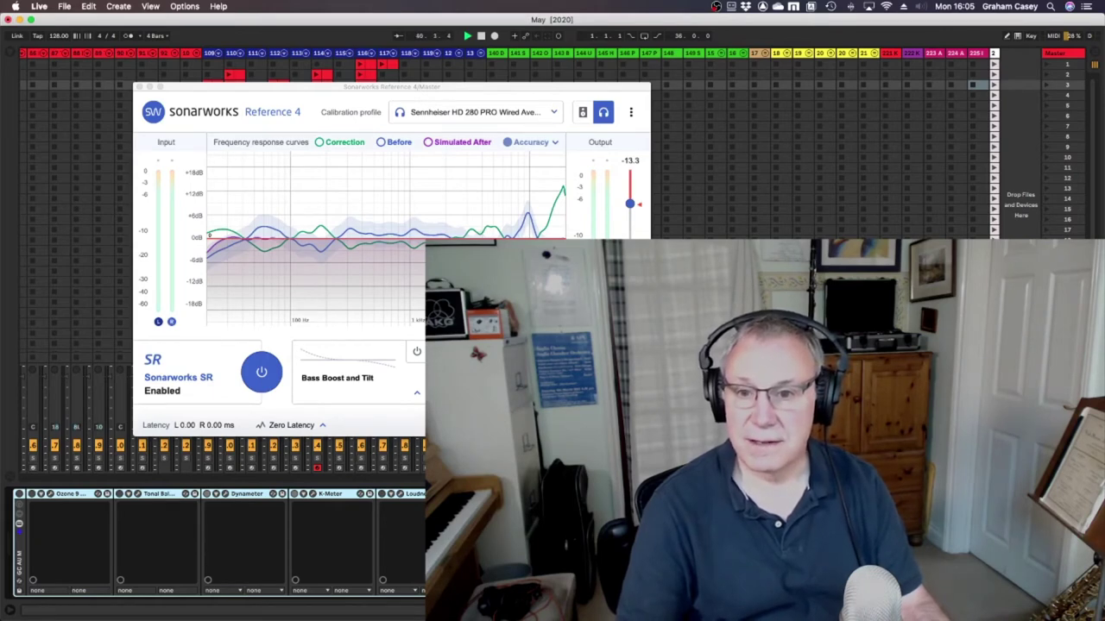
key(super+alt+p)
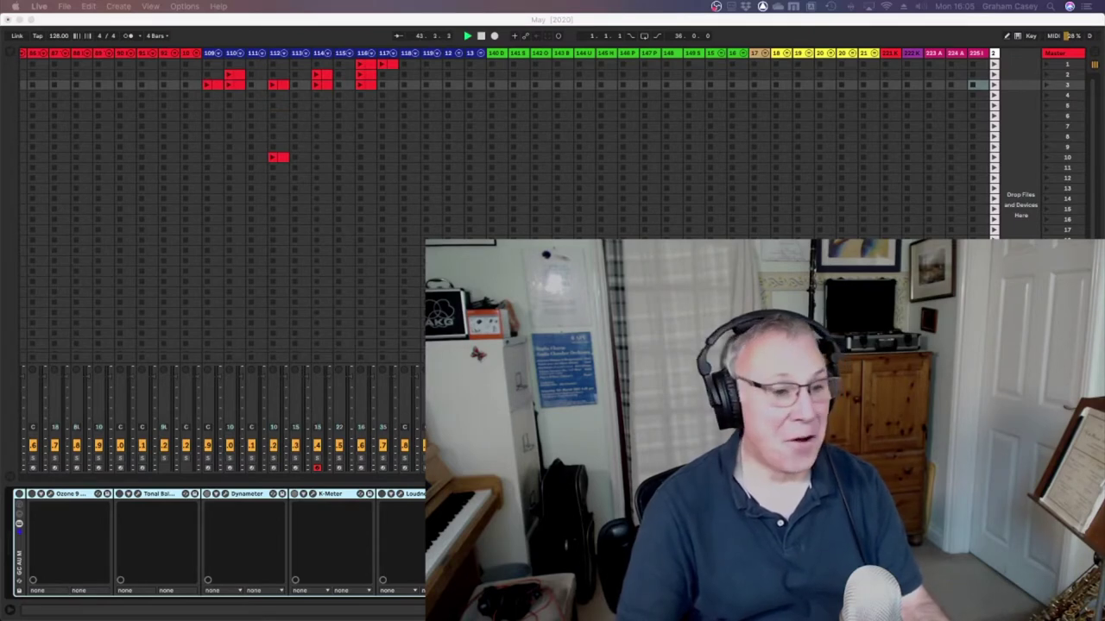
key(super+alt+p)
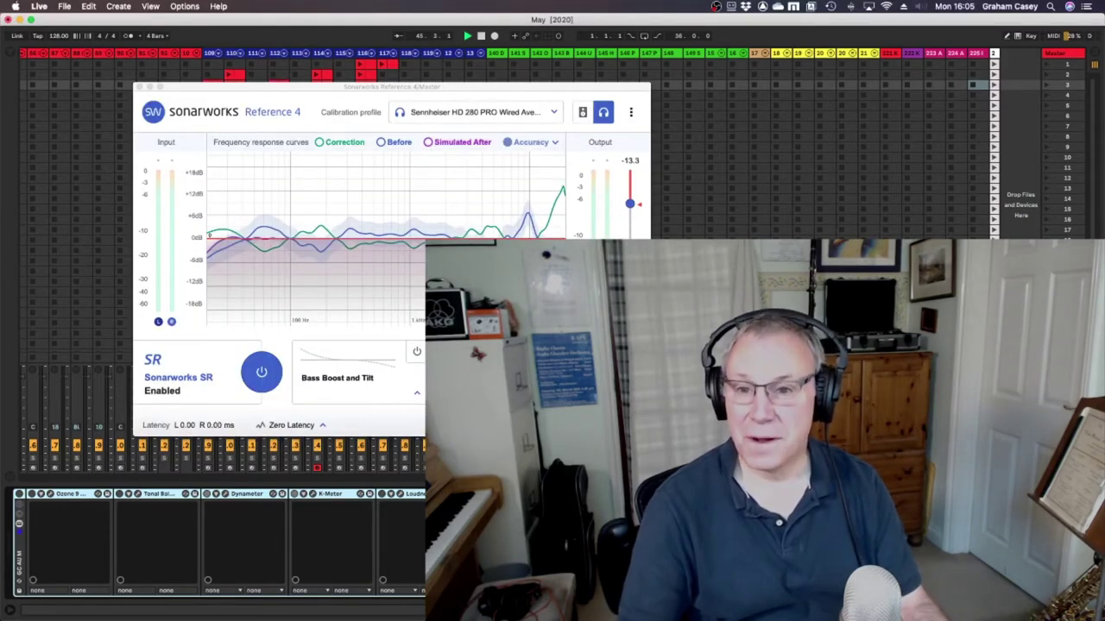
key(super+alt+p)
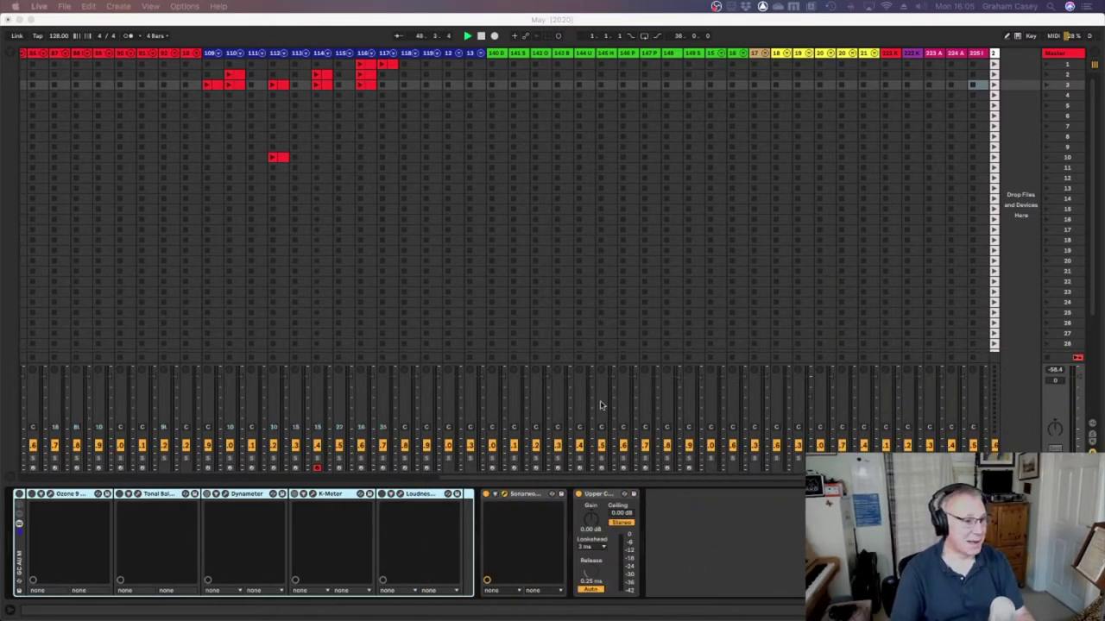
key(super+alt+p)
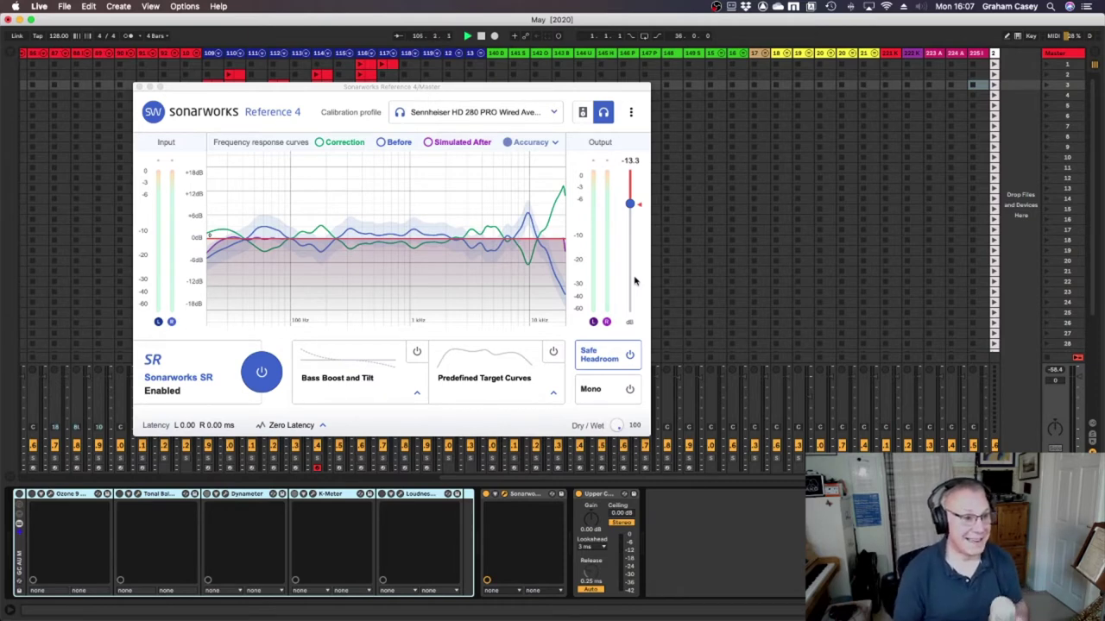
Close the Sonarworks Reference 4 window and switch off the Sonarworks device in the master chain
click(140, 87)
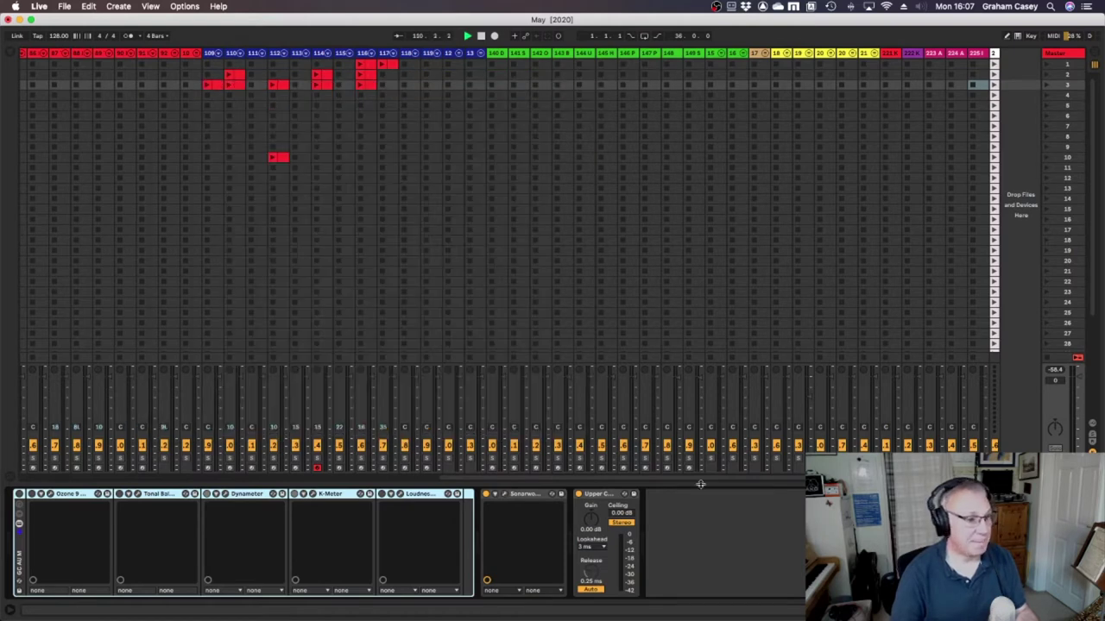
click(486, 495)
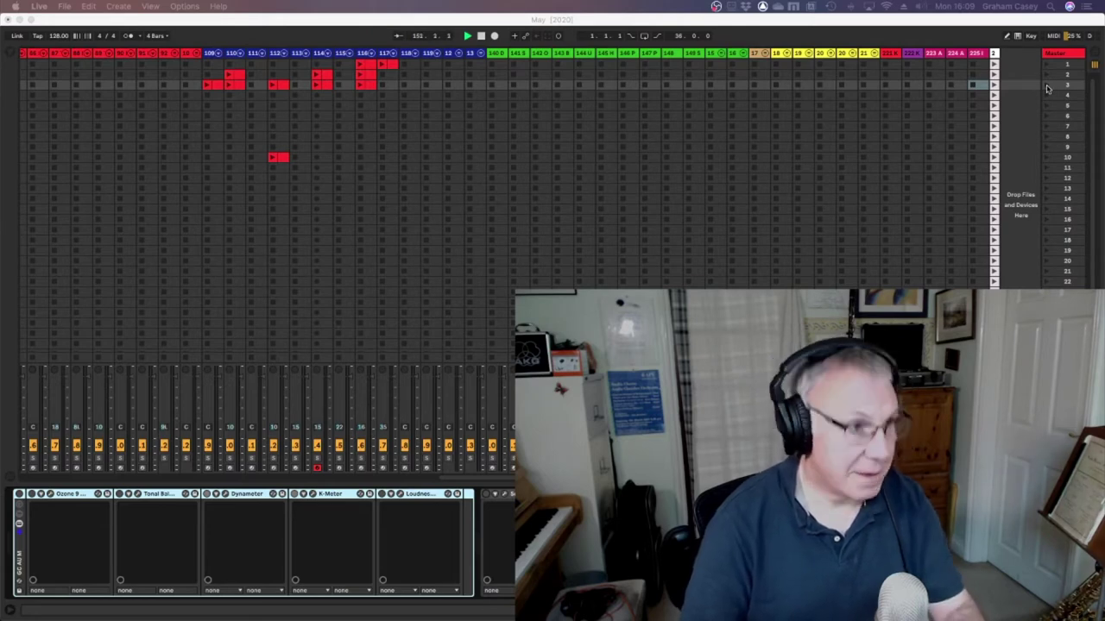
Launch scene 3, play its clips while checking the first tracks of the set, and stop playback
click(1046, 86)
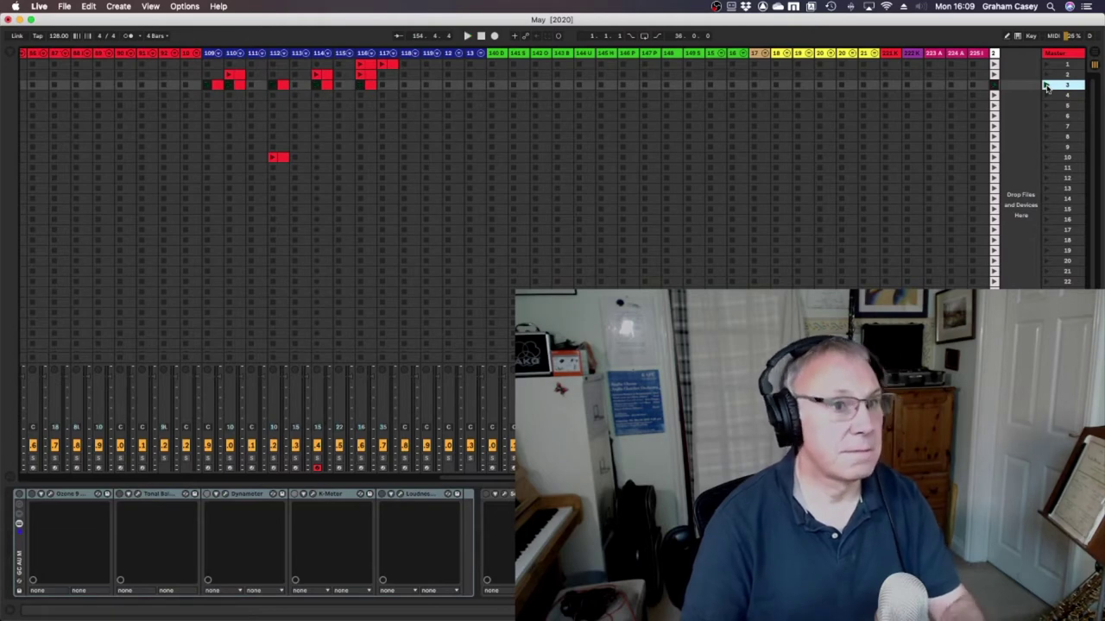
key(Down)
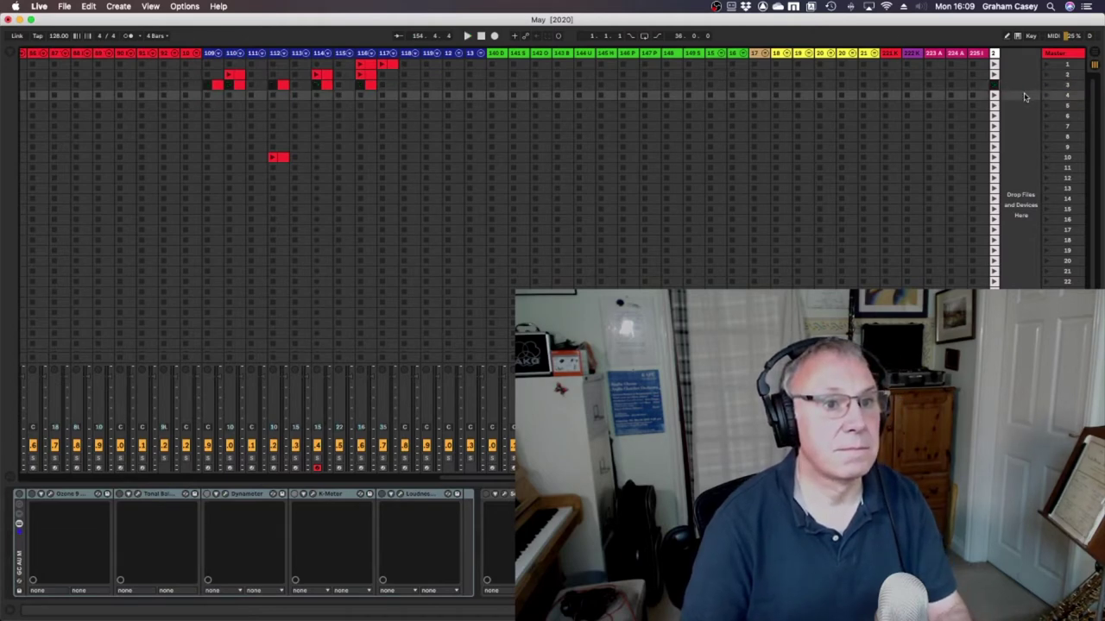
key(space)
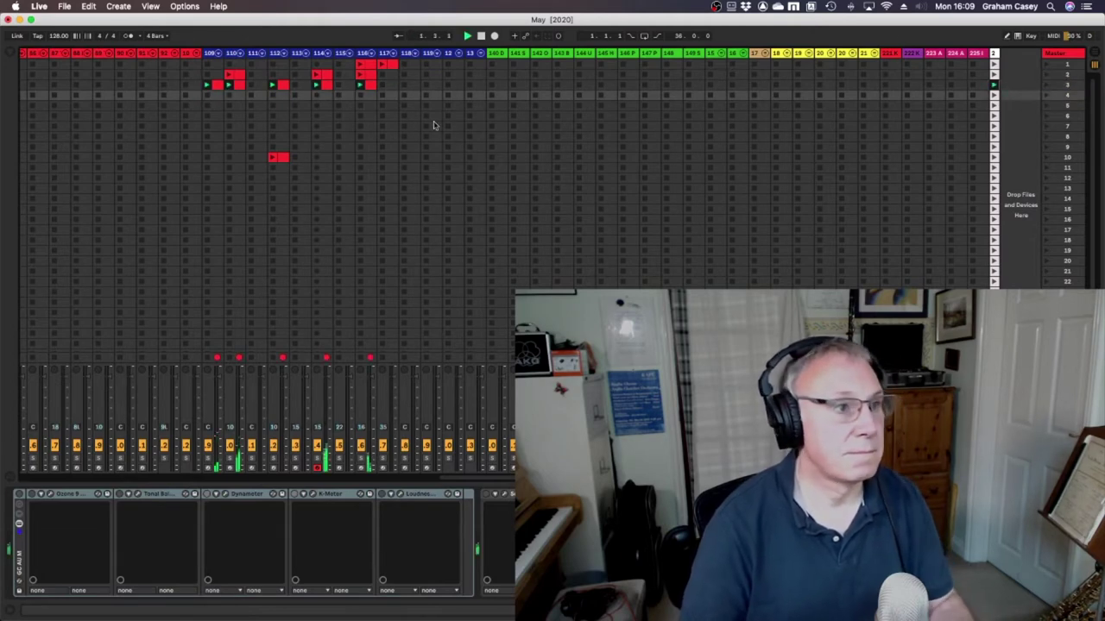
scroll(388, 162, left, 15)
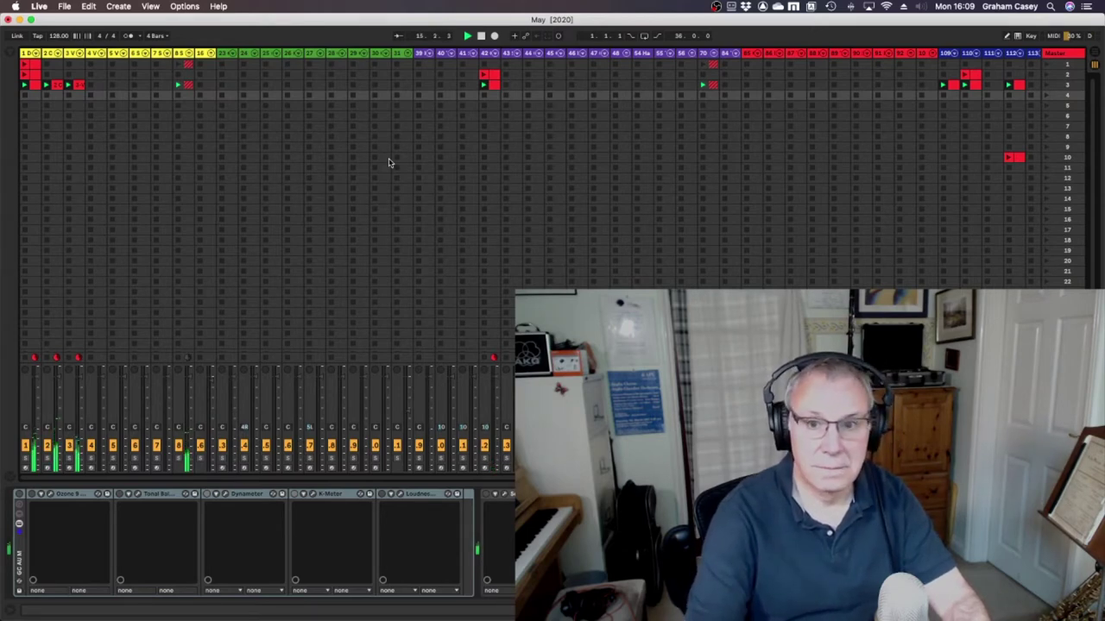
key(space)
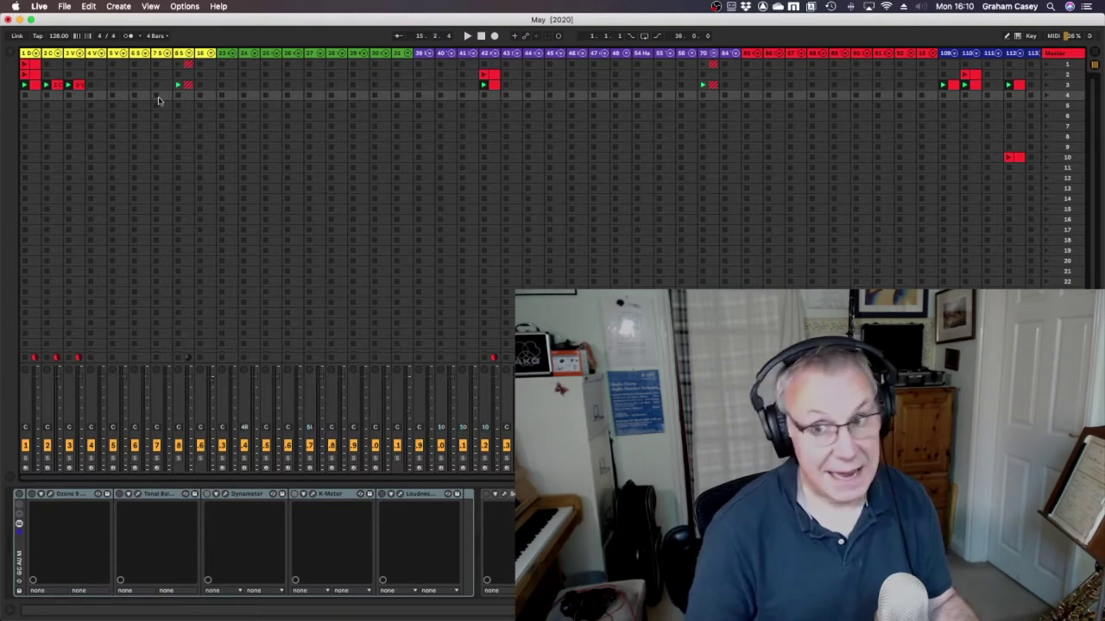
Duplicate the scene 3 clips on tracks 1, 2 and 3 into scene 4
click(35, 87)
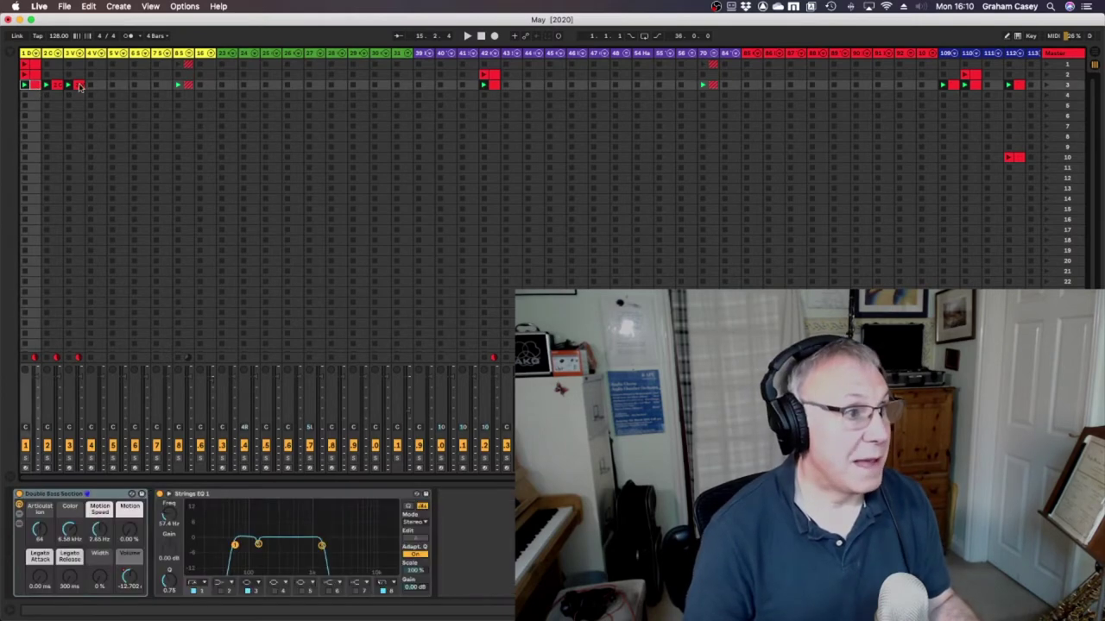
right_click(80, 86)
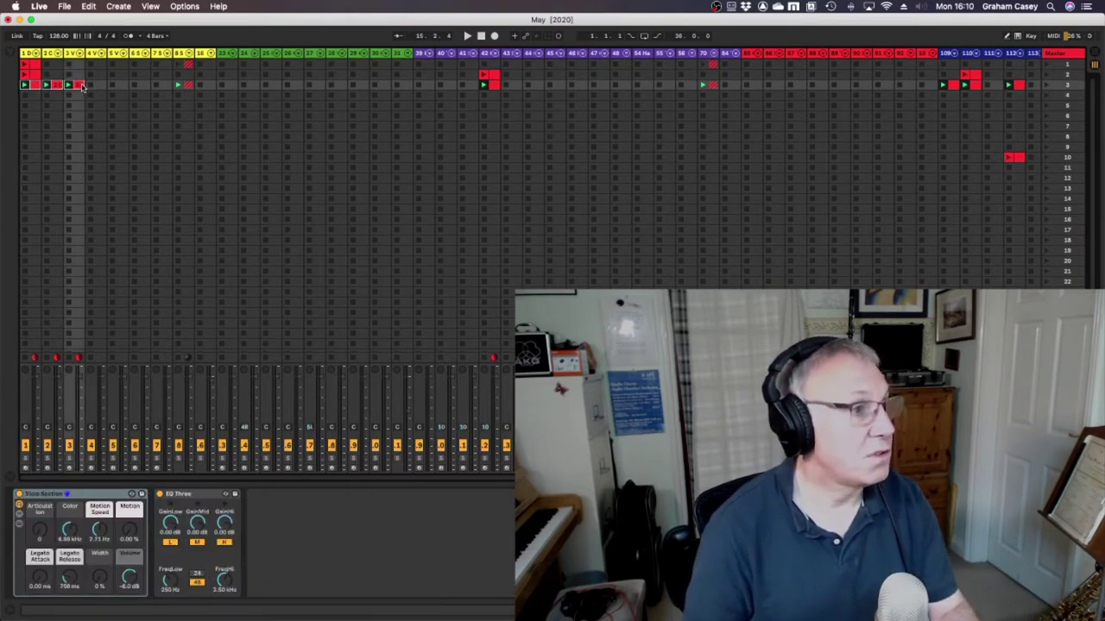
click(97, 107)
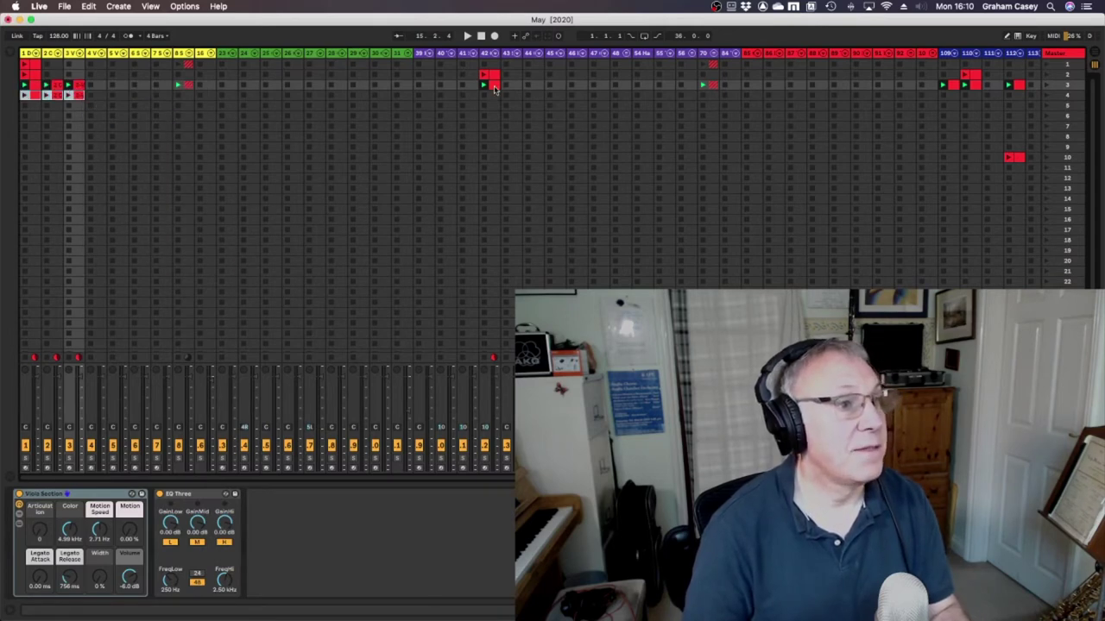
Duplicate the scene 3 crash cymbal clip on track 42 and the scene 3 slot on track 70 into scene 4
right_click(495, 89)
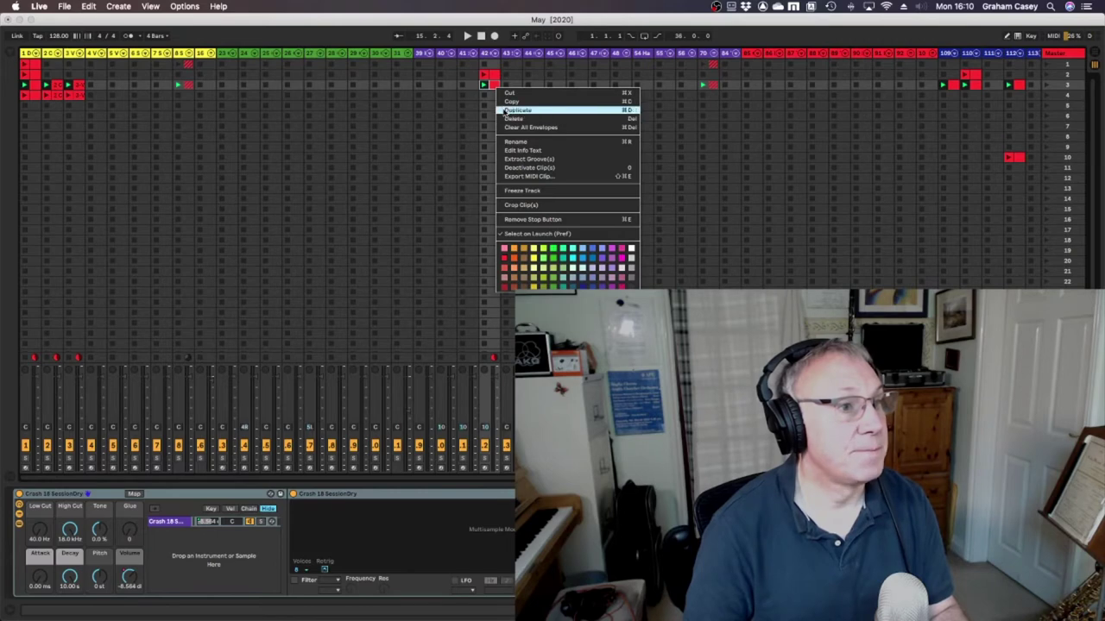
click(505, 113)
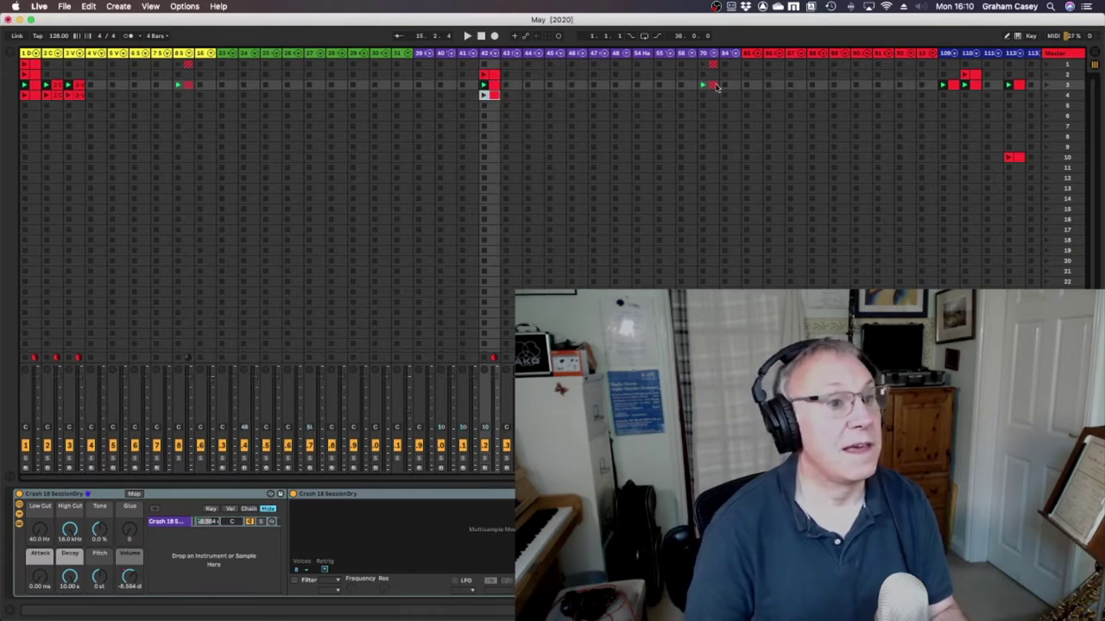
right_click(712, 87)
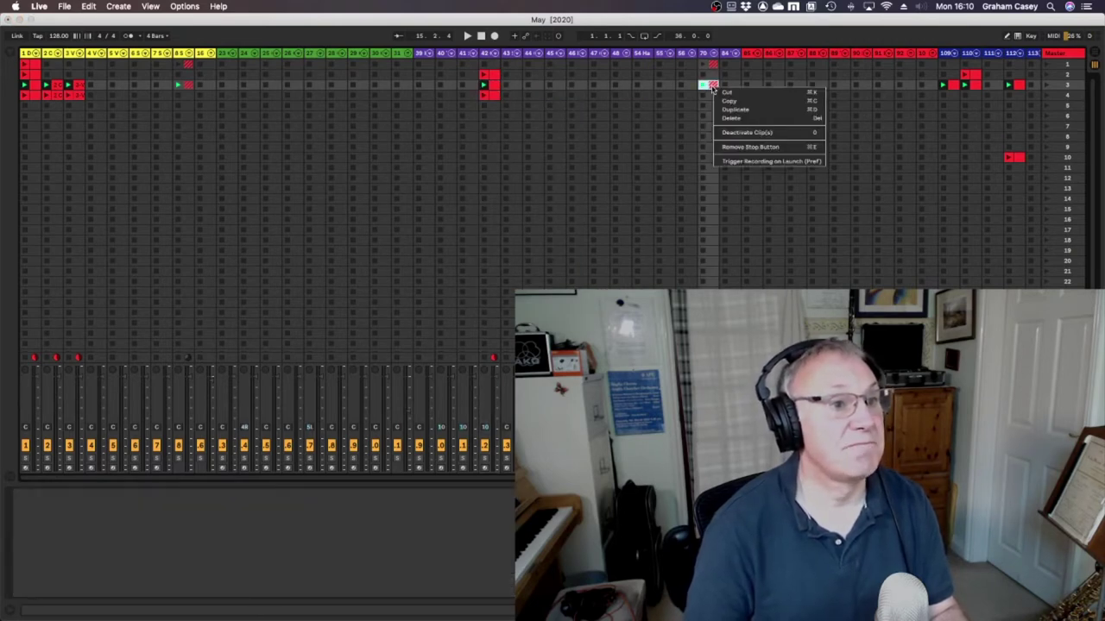
click(734, 110)
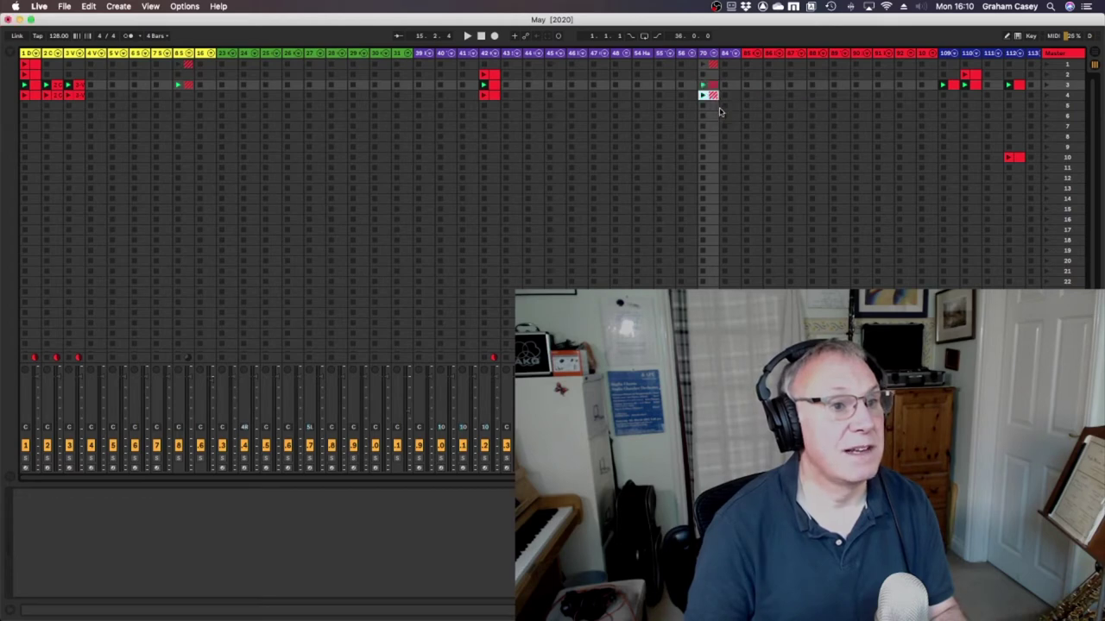
Duplicate the scene 3 contrabassoon and bassoon clips on tracks 109 and 110 into scene 4
scroll(857, 116, right, 10)
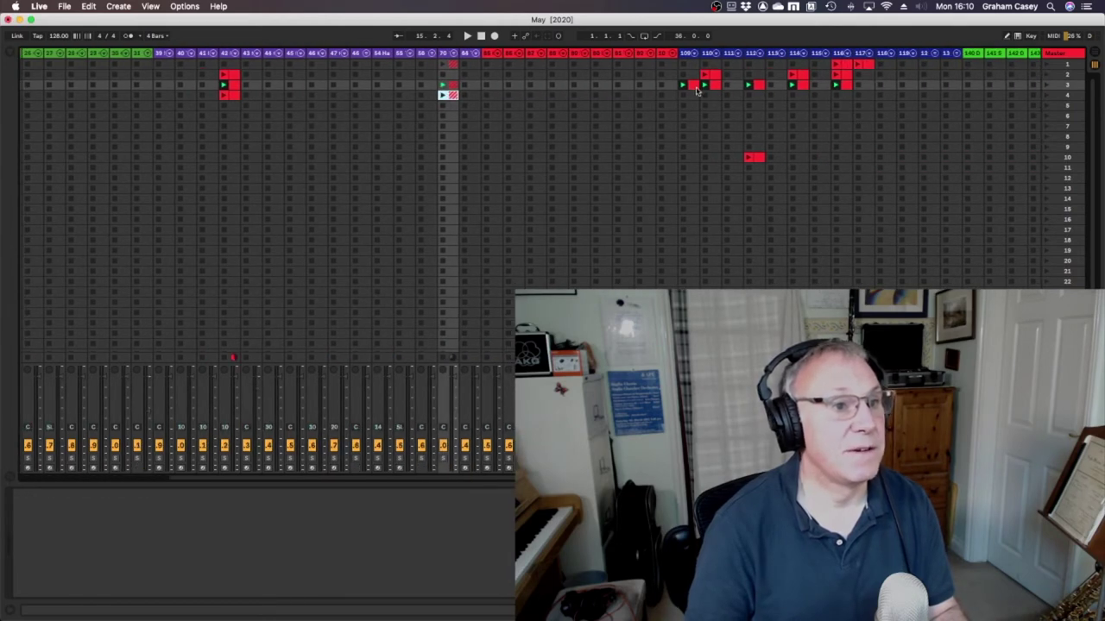
click(697, 86)
right_click(698, 87)
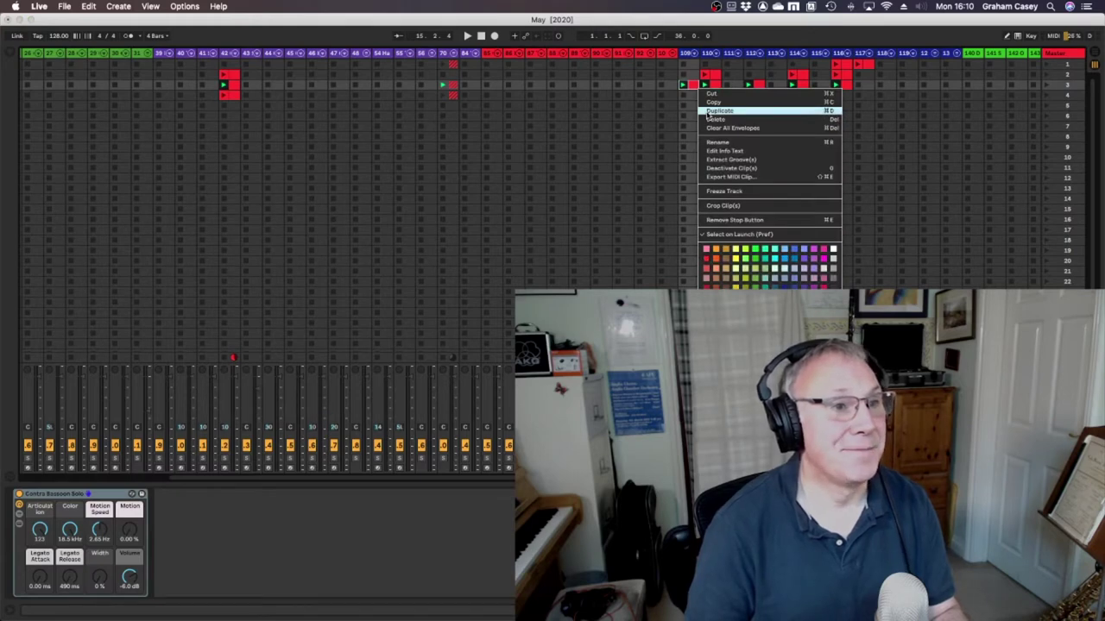
click(719, 110)
click(715, 85)
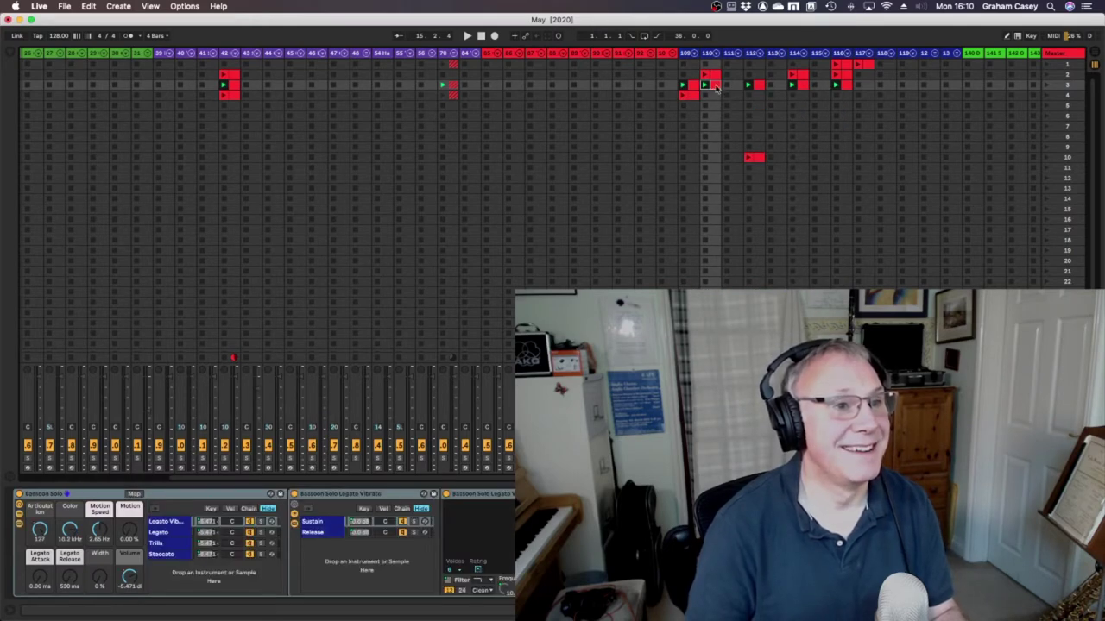
right_click(715, 86)
click(722, 112)
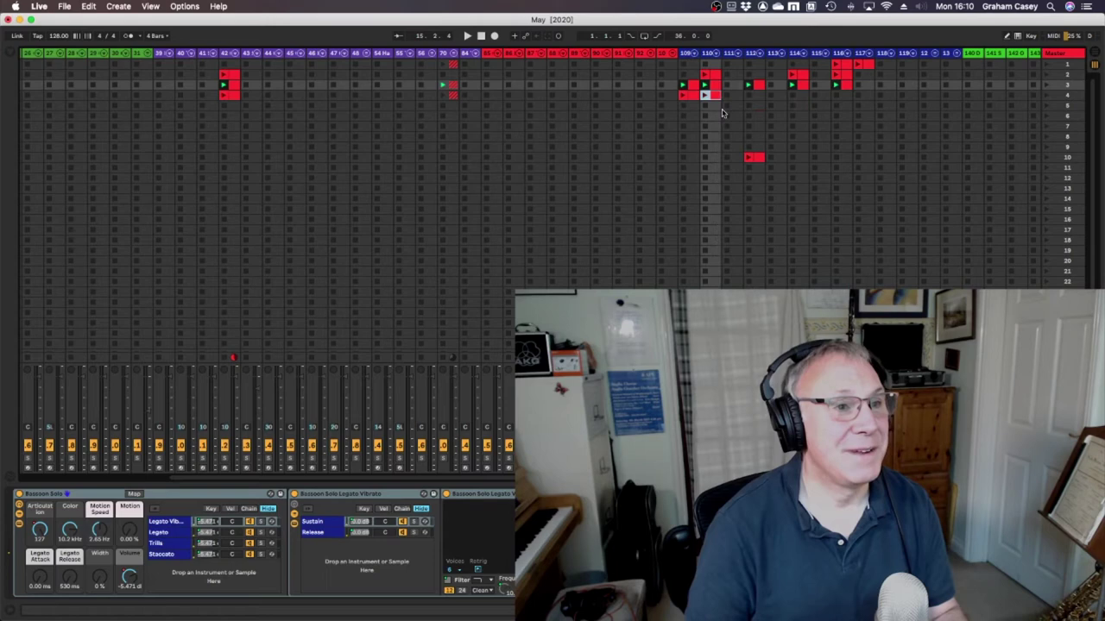
Play scene 4 from the master track and stop playback
click(1045, 96)
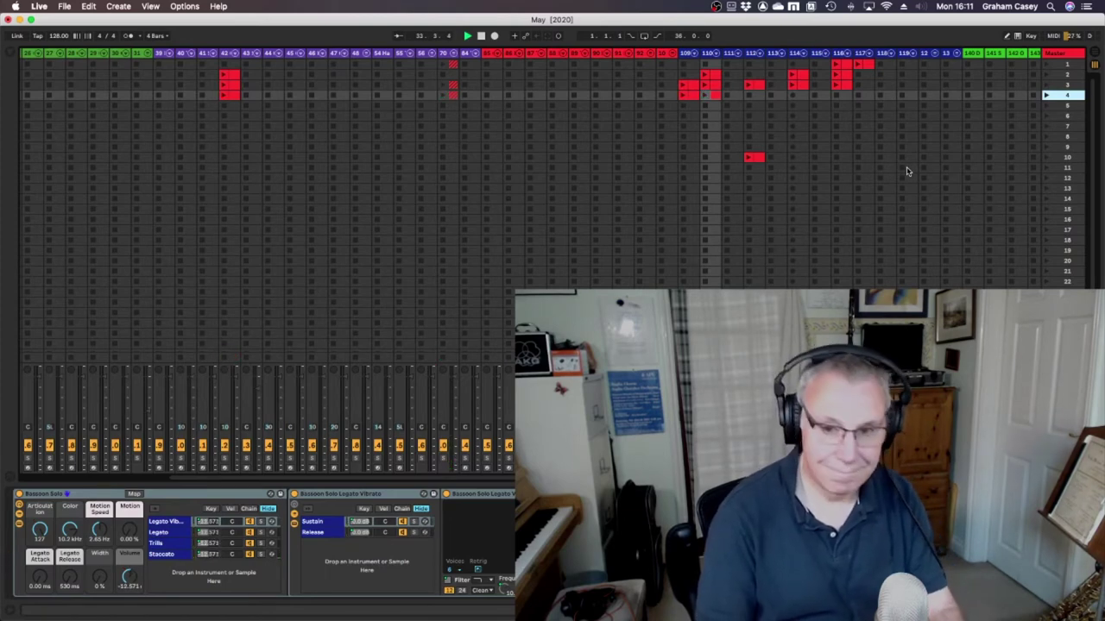
key(space)
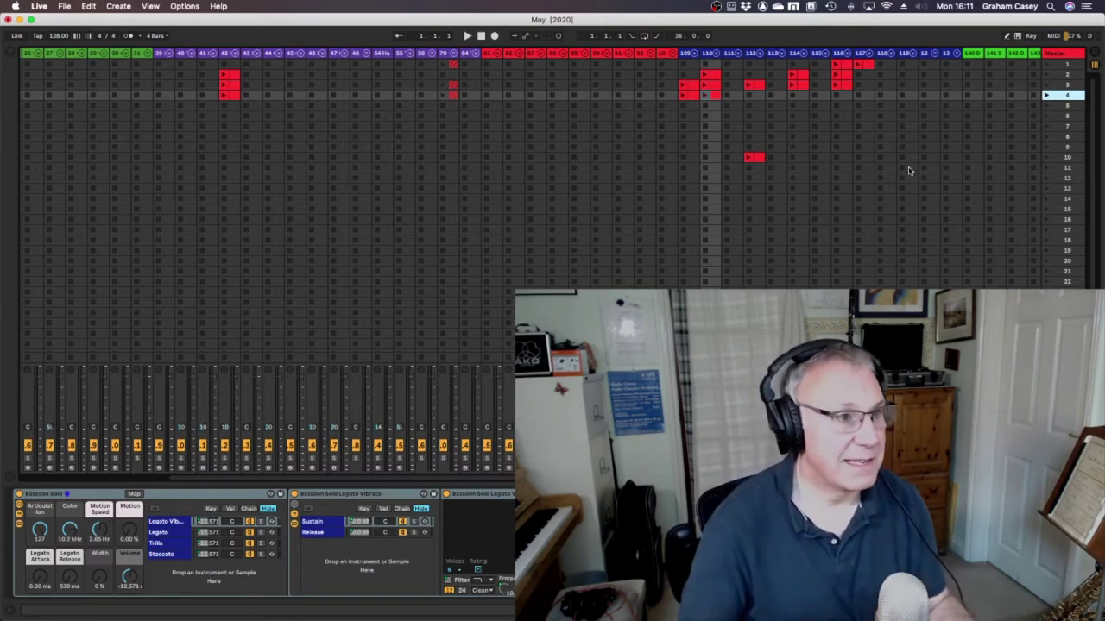
Open the scene 4 viola section clip on track 3 in an enlarged note editor and select all its notes
scroll(562, 202, left, 10)
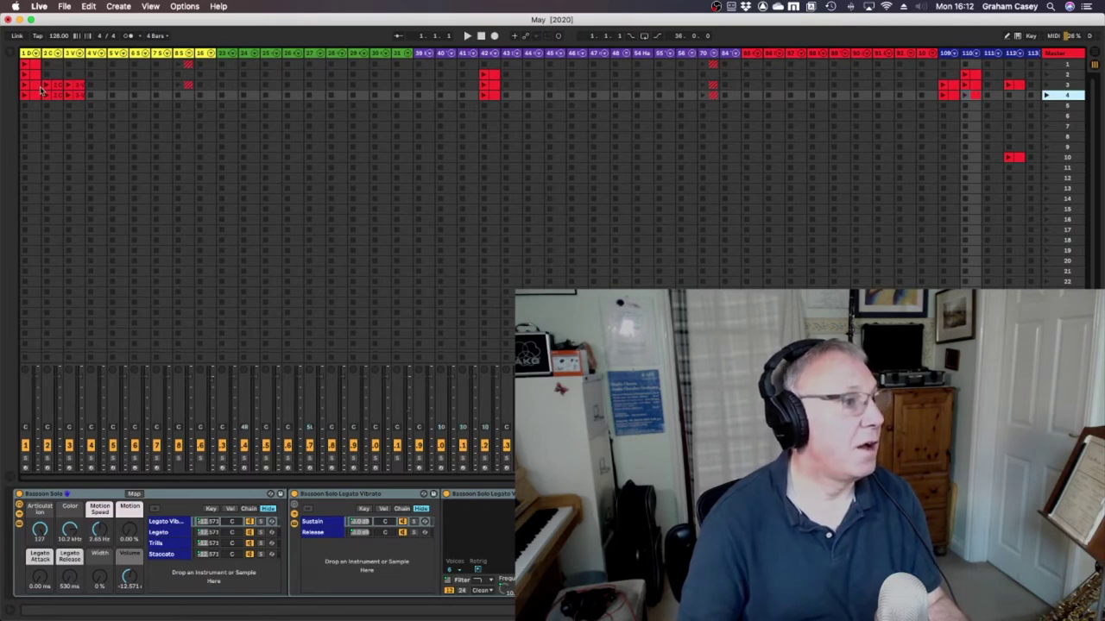
click(80, 99)
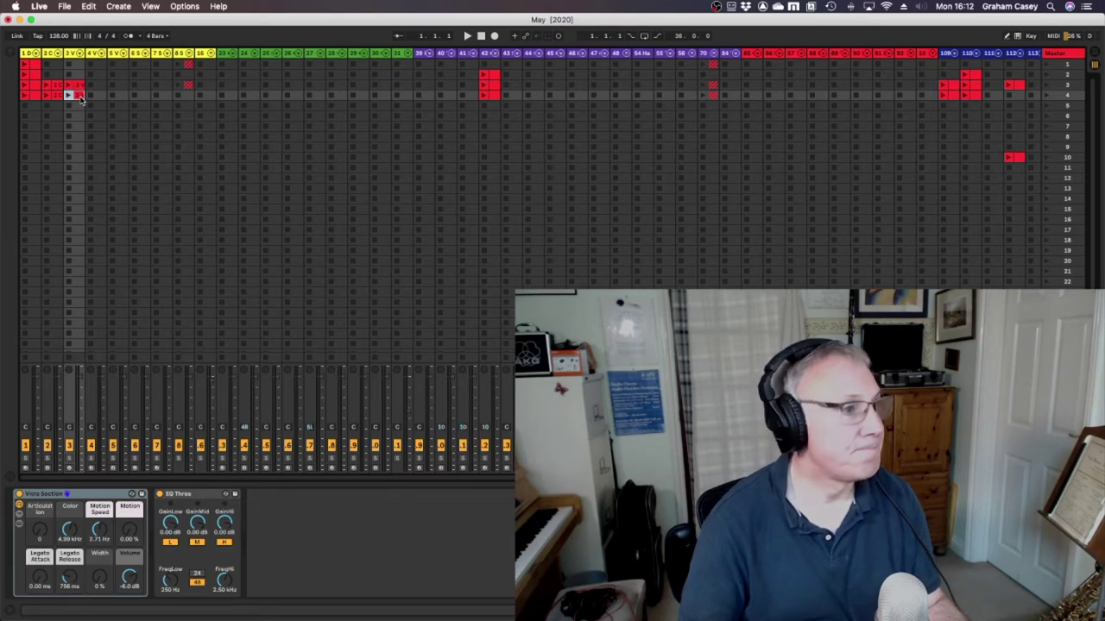
double_click(80, 97)
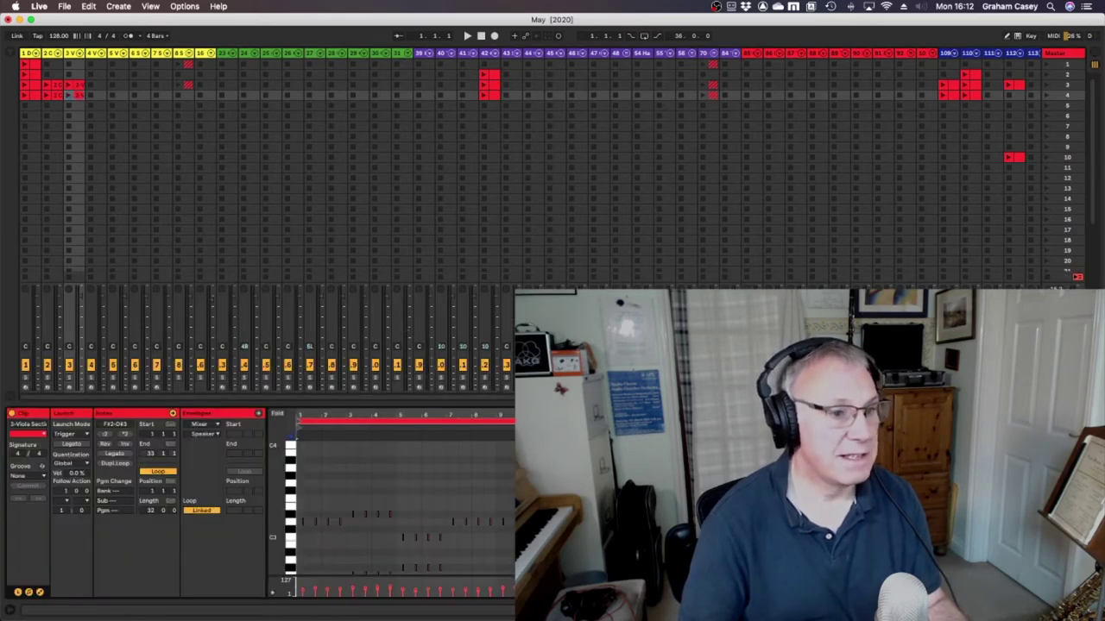
drag(667, 404, 666, 282)
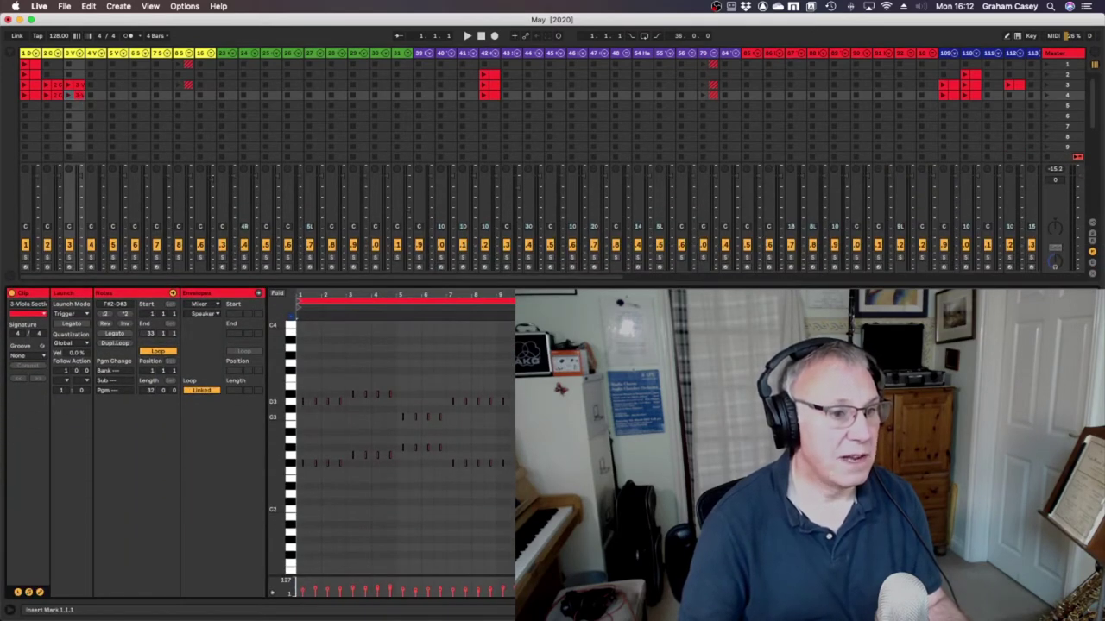
key(super+a)
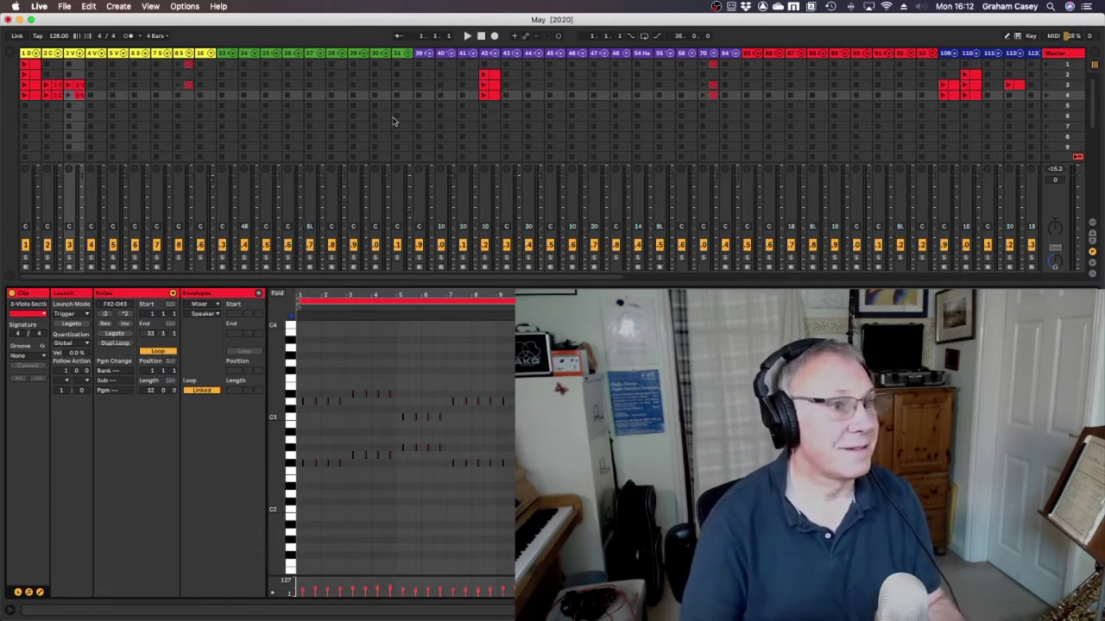
Open the scene 4 bassoon clip on track 110 and display its Articulation envelope, followed by its Volume automation envelope
scroll(474, 128, right, 15)
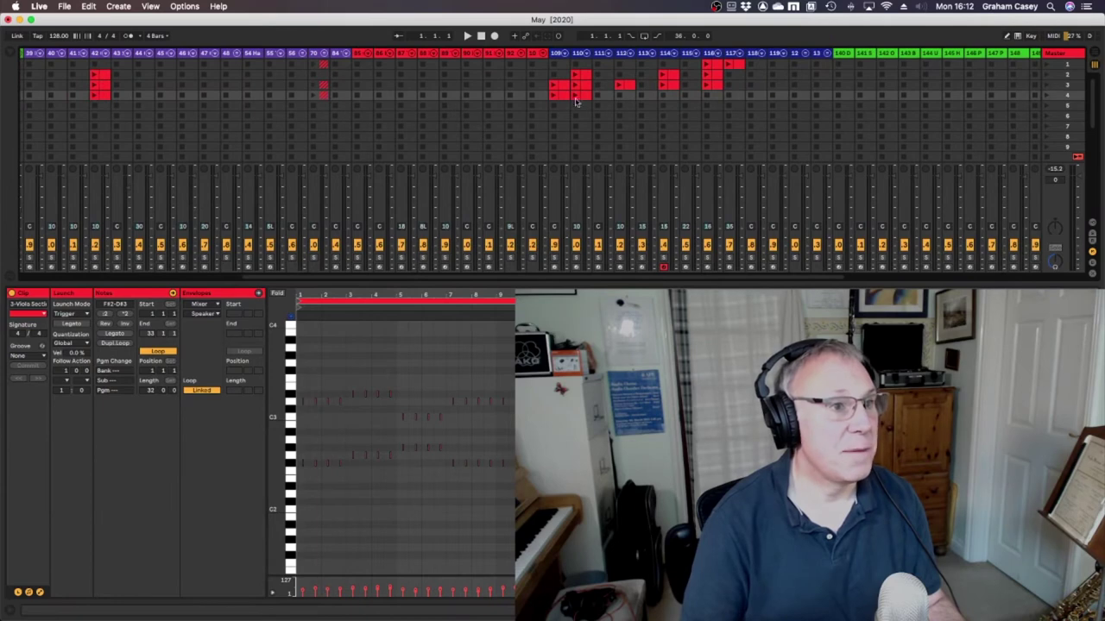
click(586, 100)
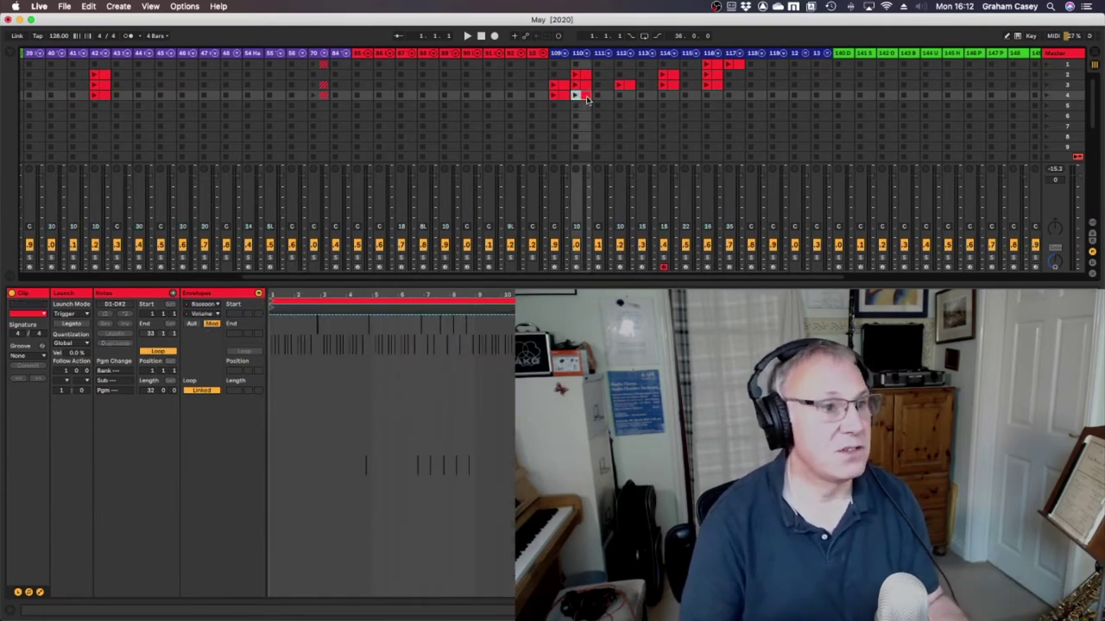
click(204, 315)
click(199, 335)
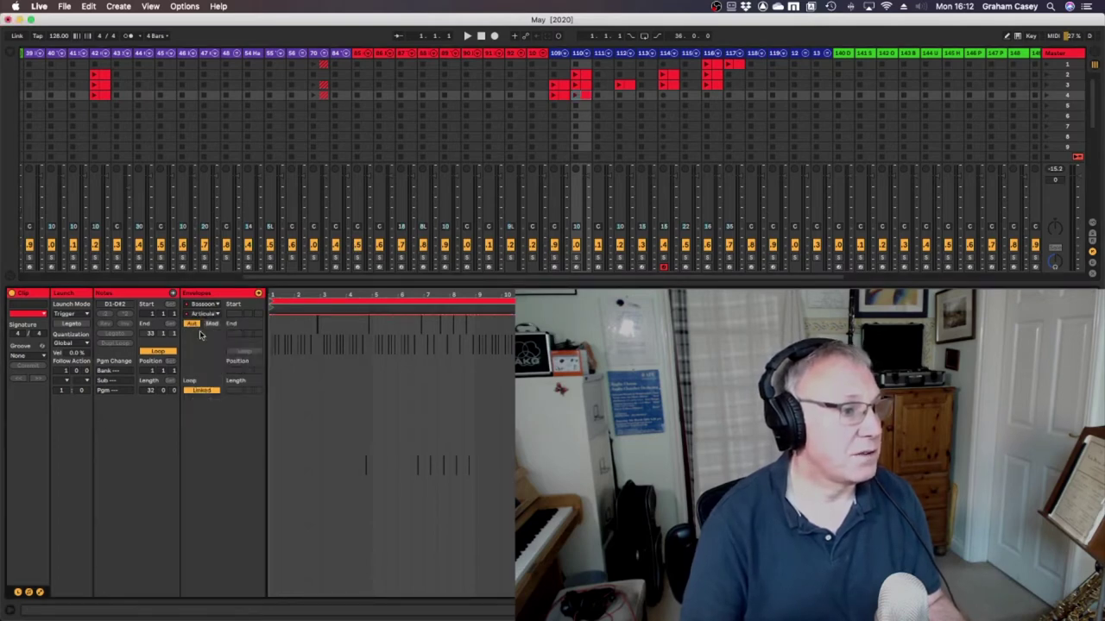
click(203, 314)
click(207, 391)
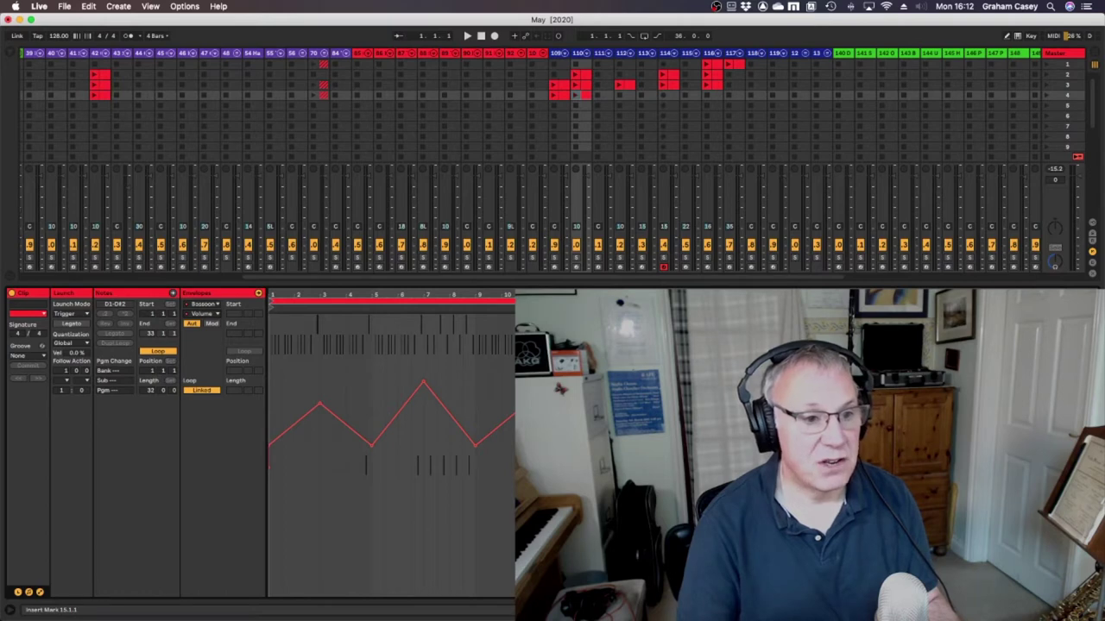
Play scene 4 while moving the bassoon clip's Volume envelope peak from bar 7 to bar 8, and stop playback
click(1045, 96)
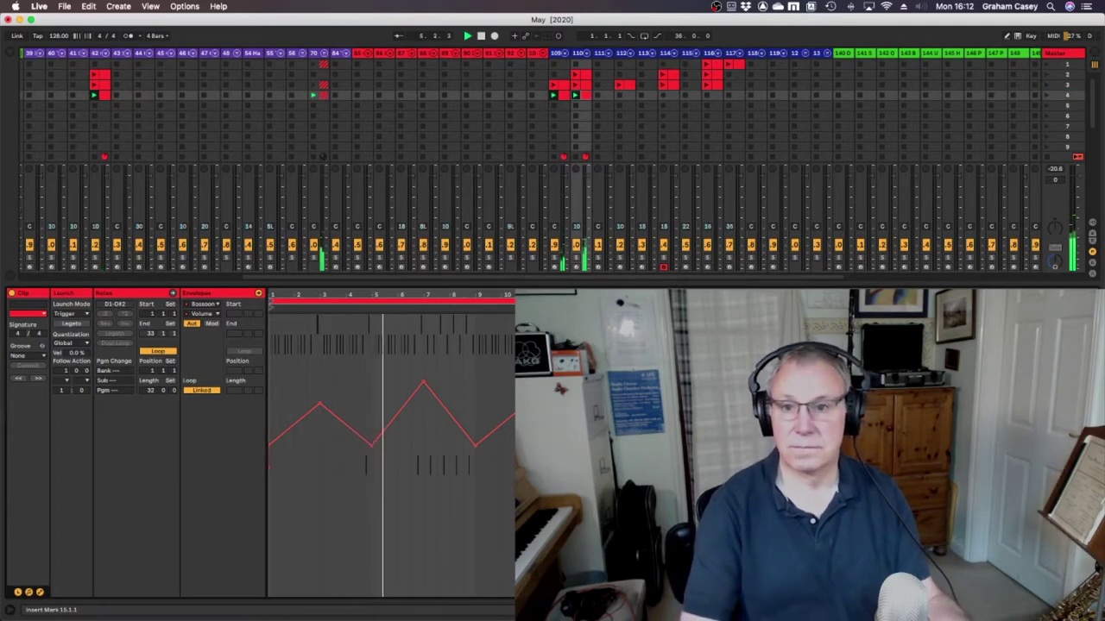
mouse_move(374, 443)
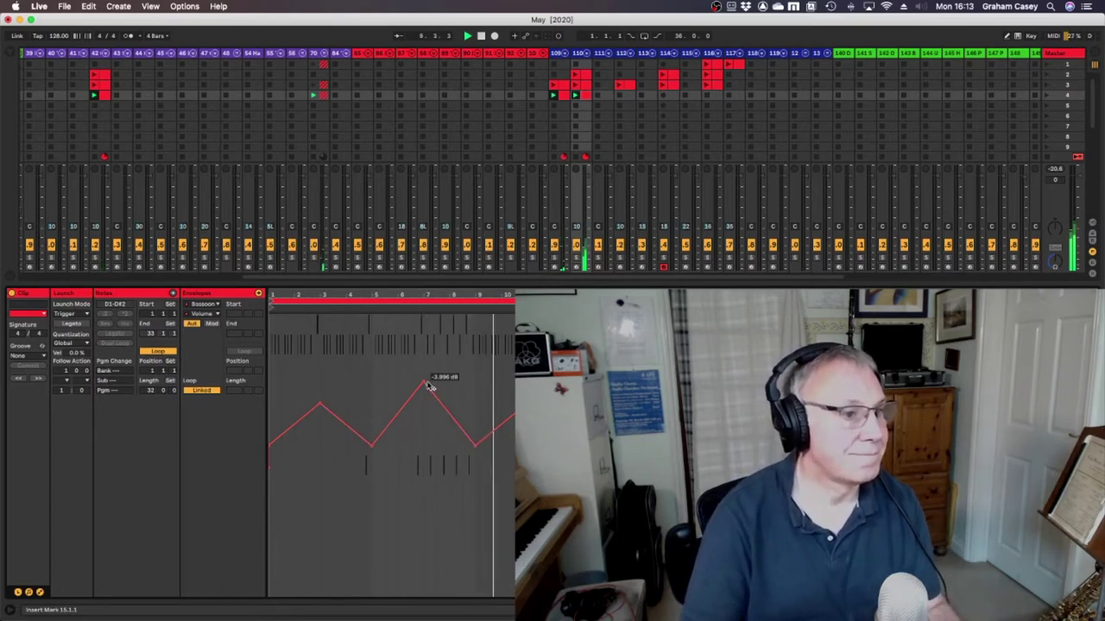
drag(423, 382, 448, 383)
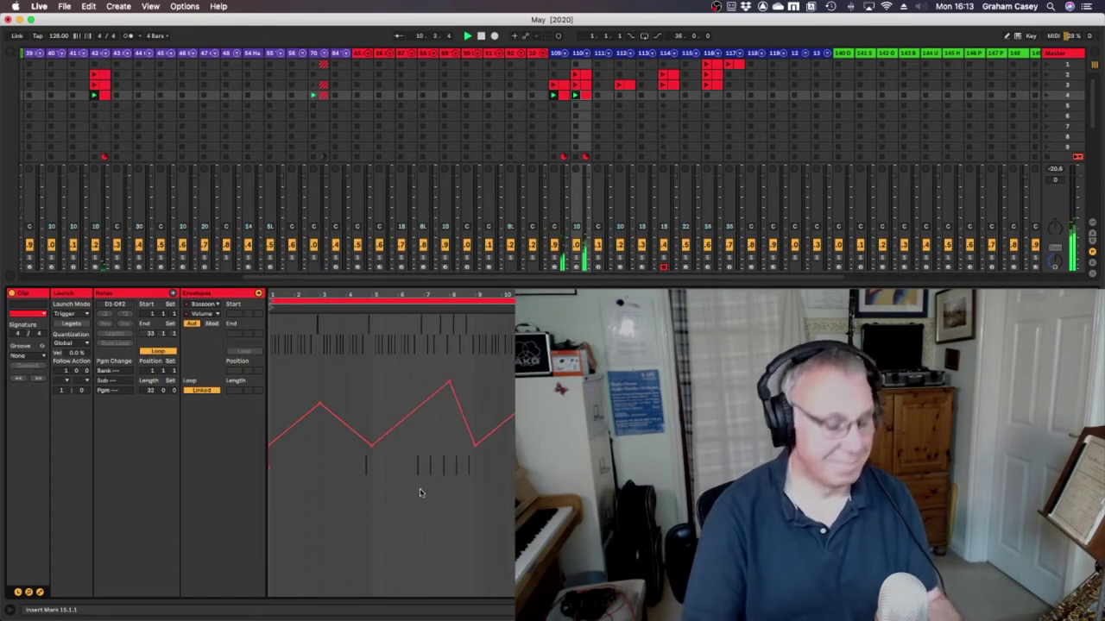
key(space)
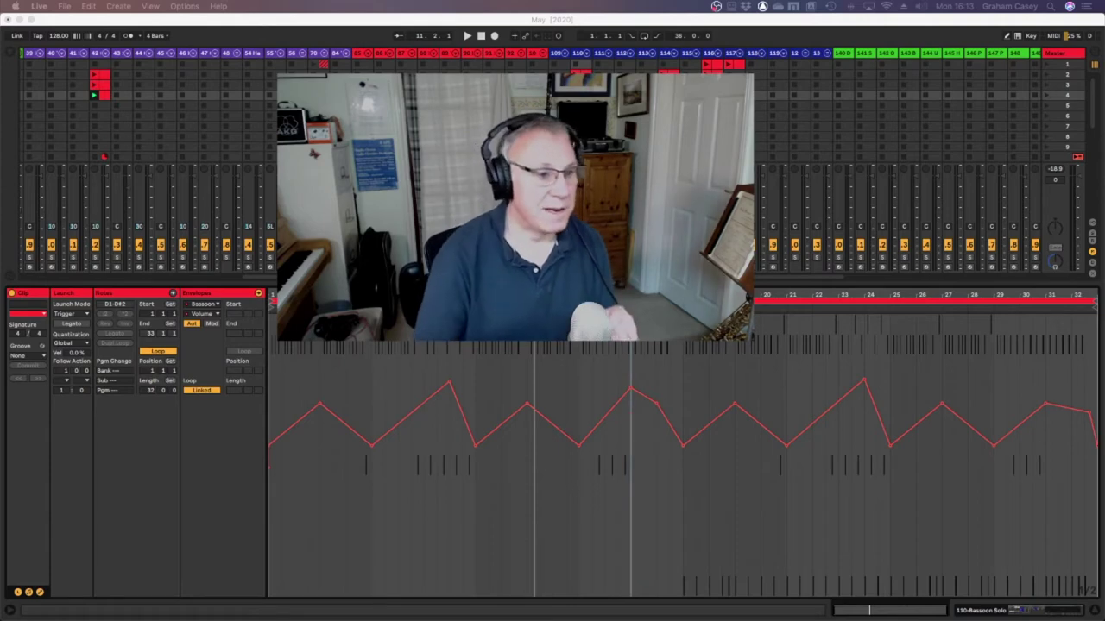
Raise the bassoon Volume envelope's bar 8 peak, and raise its bar 24 peak to about -0.4 dB
click(449, 386)
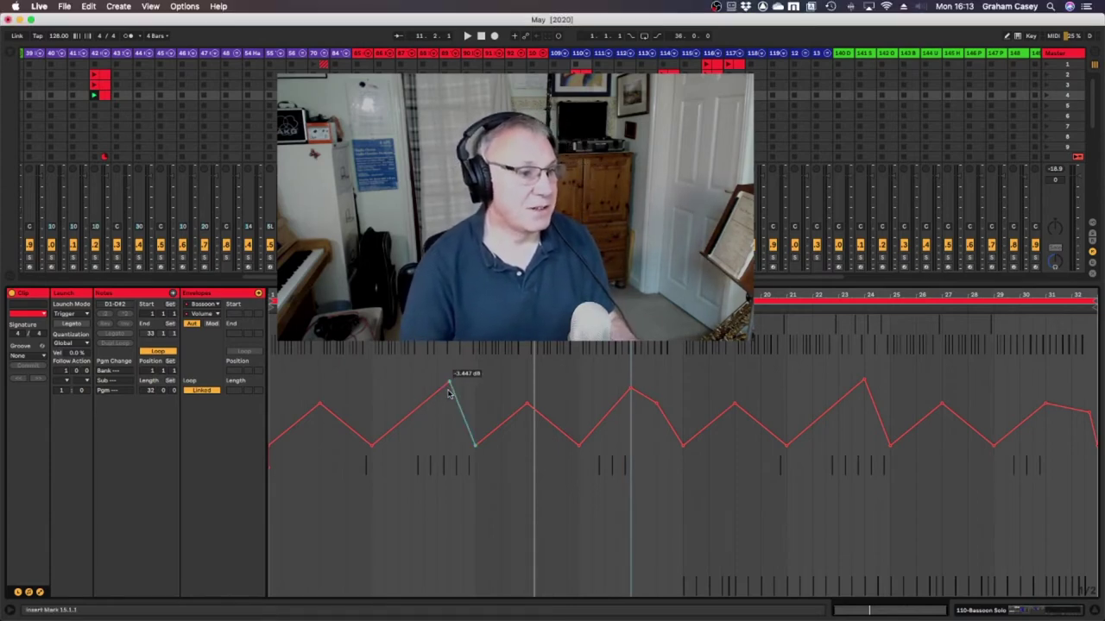
drag(448, 385, 449, 367)
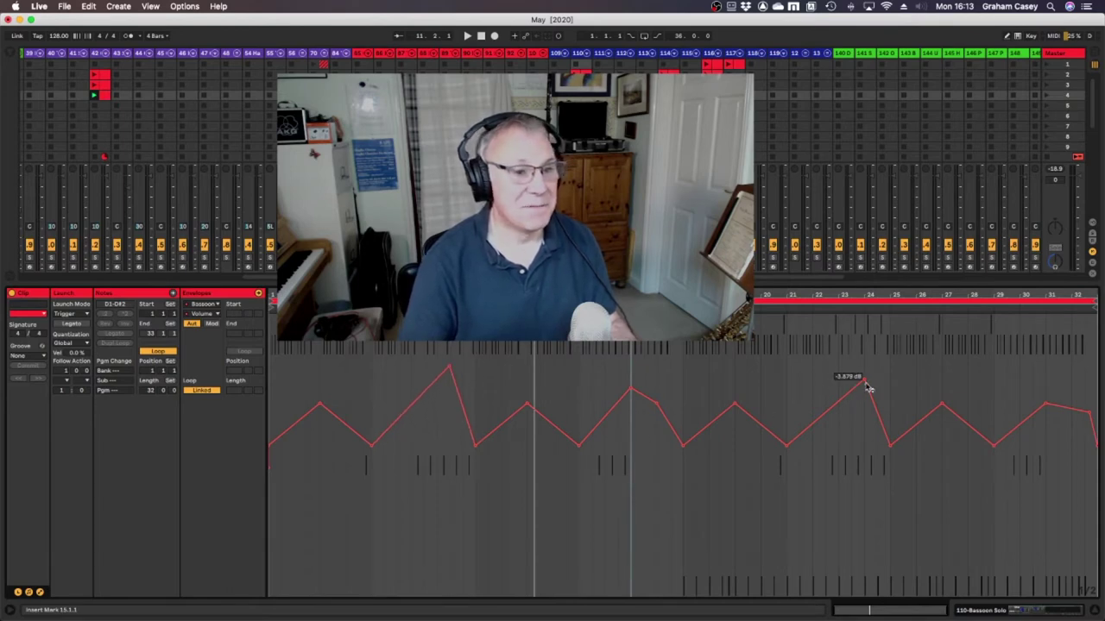
drag(865, 385, 864, 360)
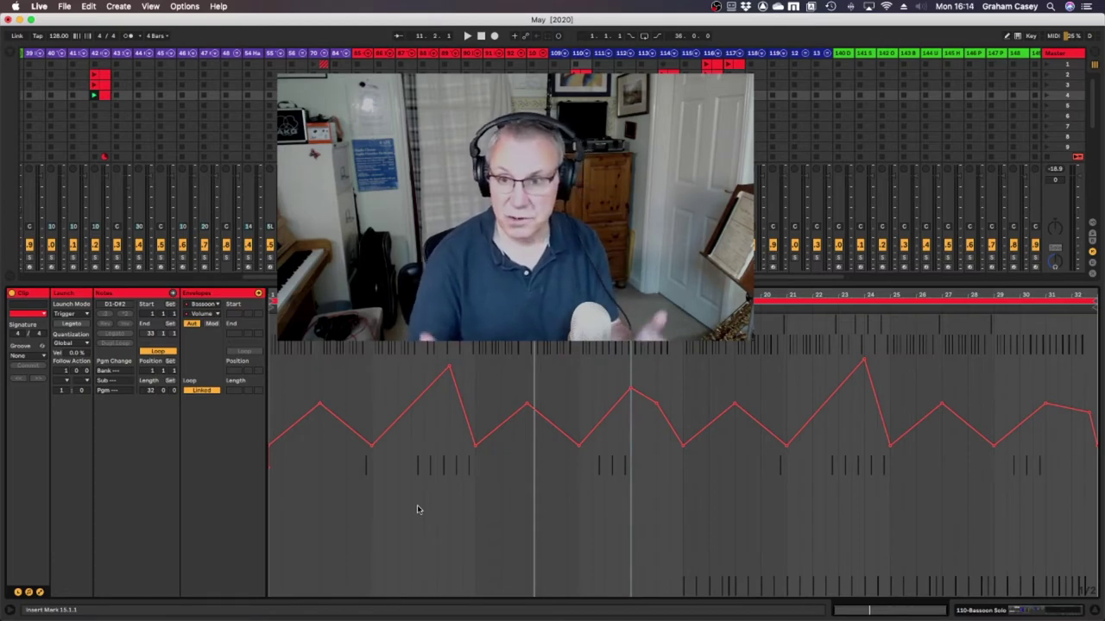
Play the set, raise the bassoon Volume envelope's bar 24 peak slightly further, and lower its breakpoint in bar 32
key(space)
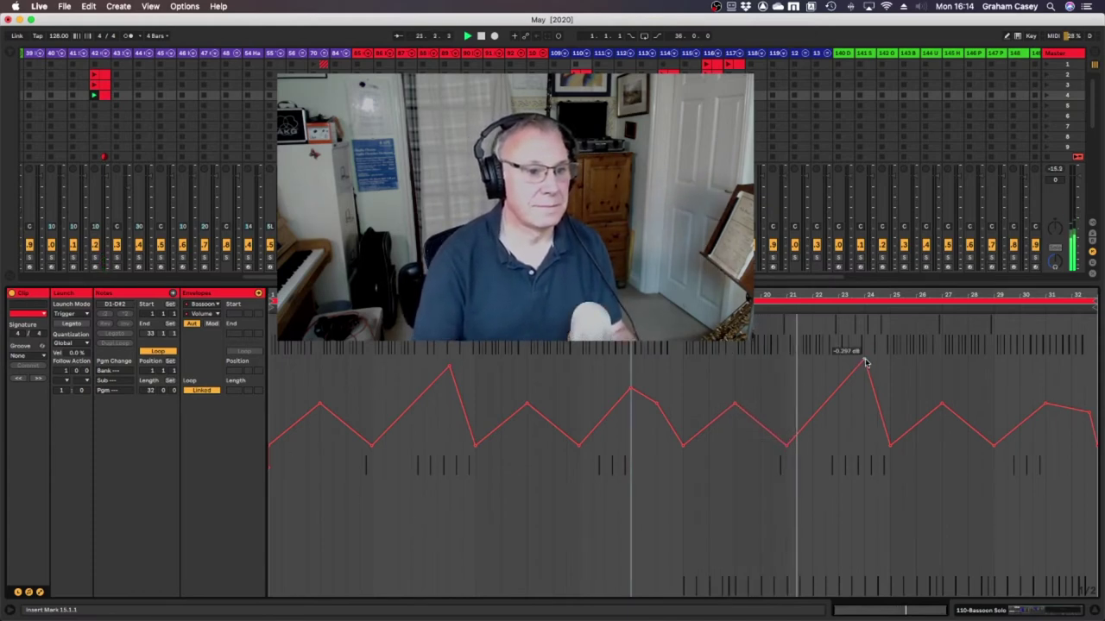
drag(863, 362, 863, 356)
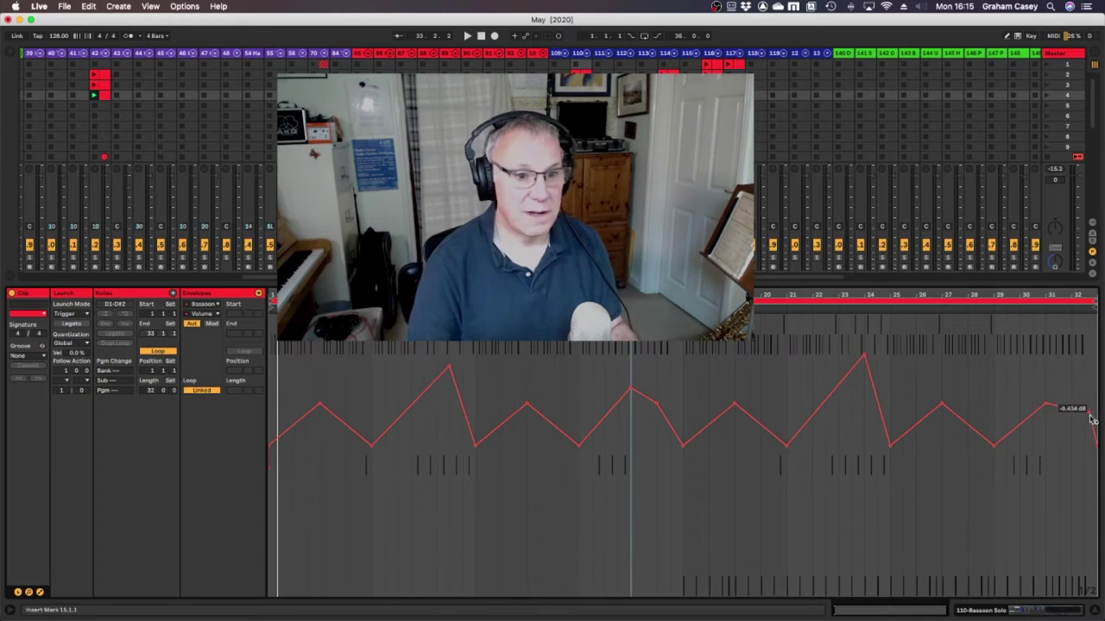
drag(1091, 415, 1089, 429)
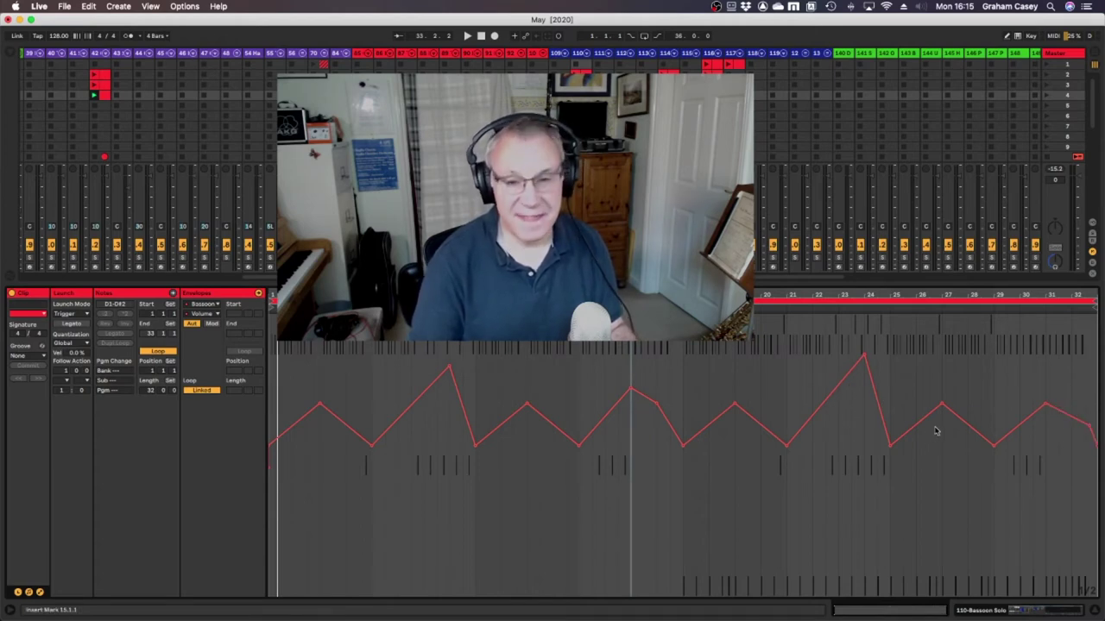
Open the scene 4 cello section clip on track 2, play the set, and select all the clip's notes
scroll(552, 155, left, 10)
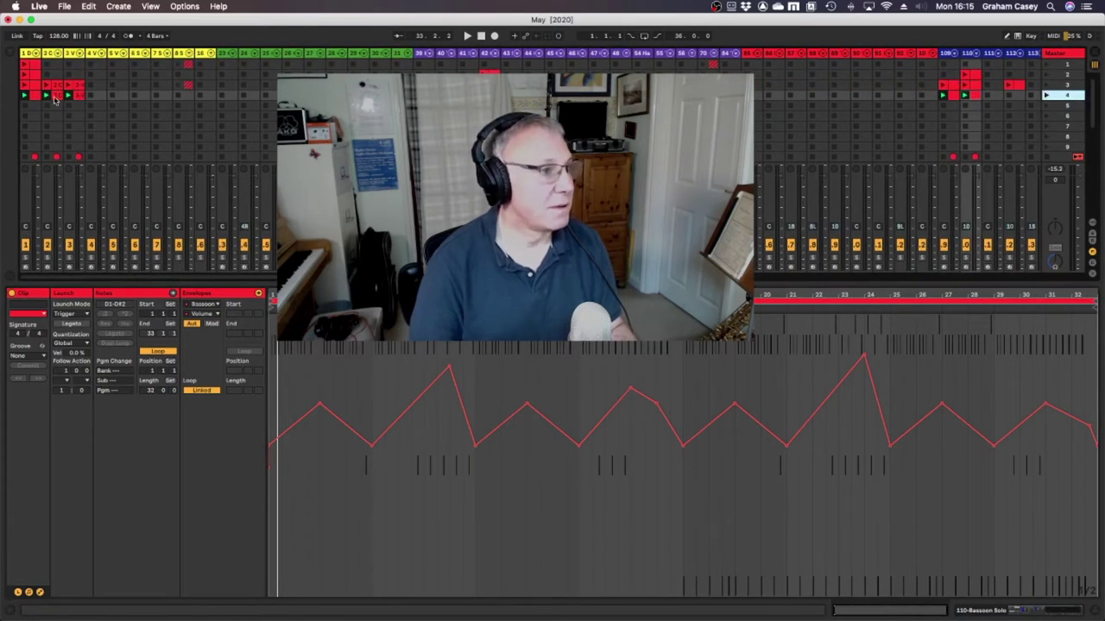
click(54, 98)
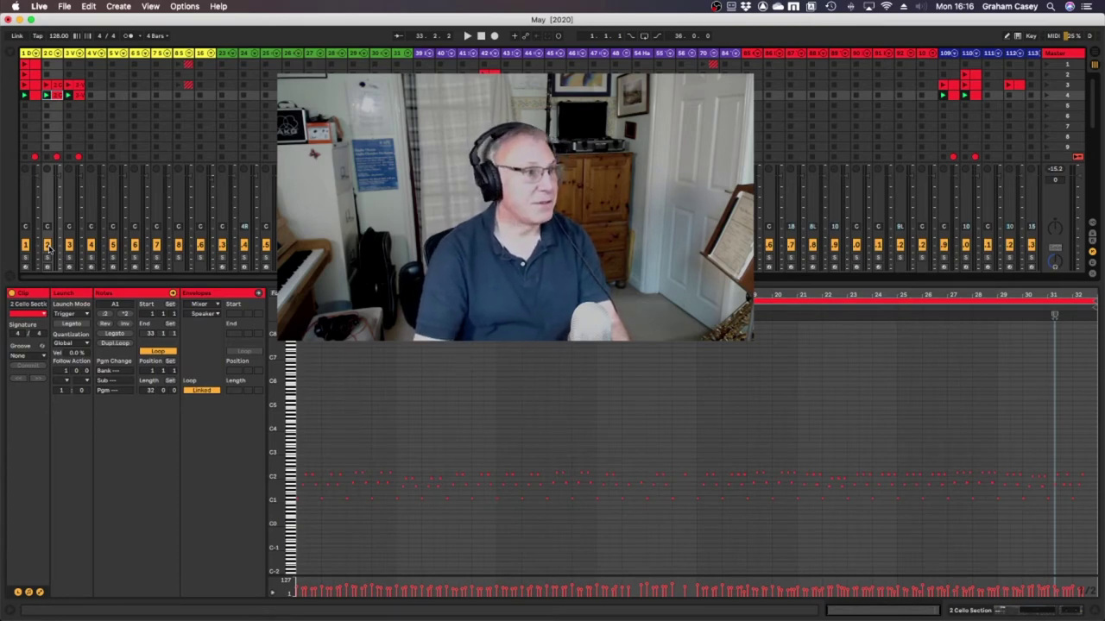
key(space)
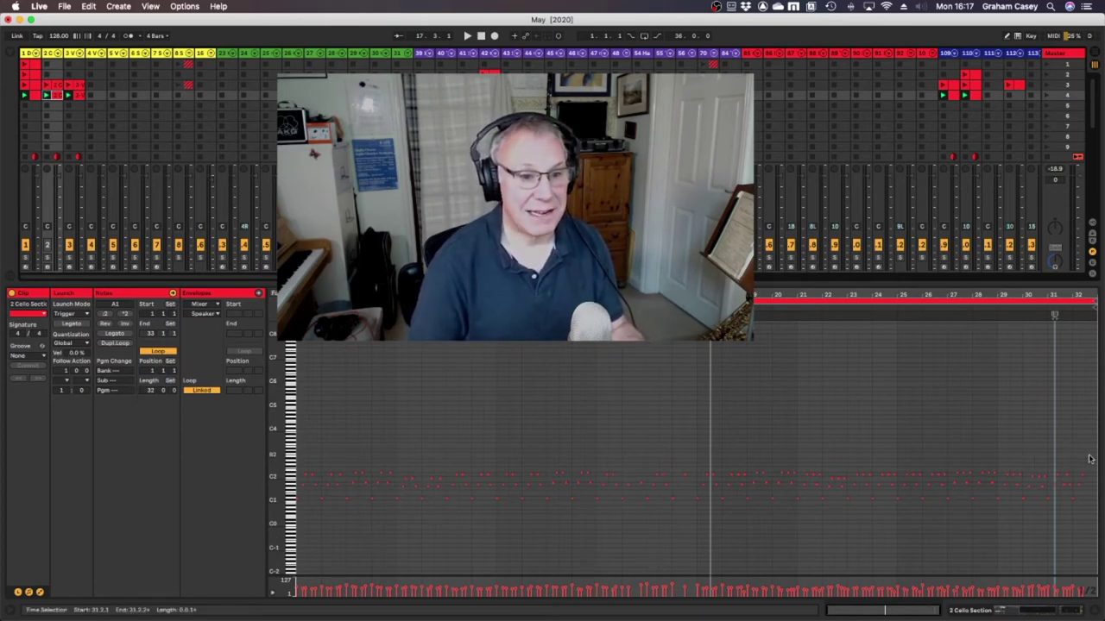
drag(1089, 459, 264, 374)
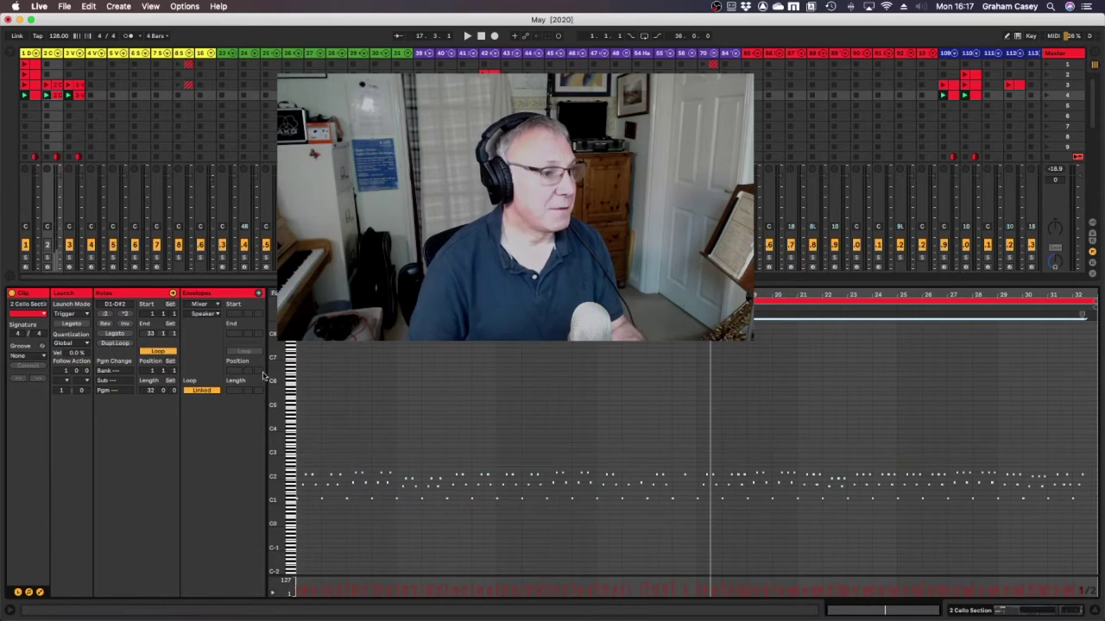
click(339, 400)
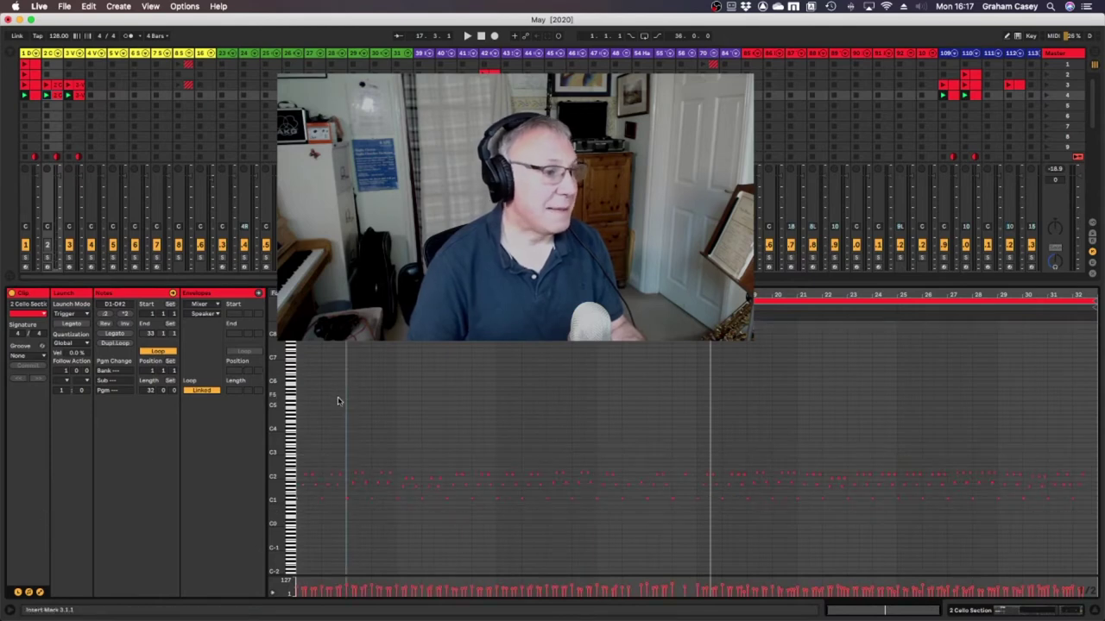
Display the cello section clip's Articulation envelope and lower the whole line to the middle of its range
click(201, 307)
click(204, 318)
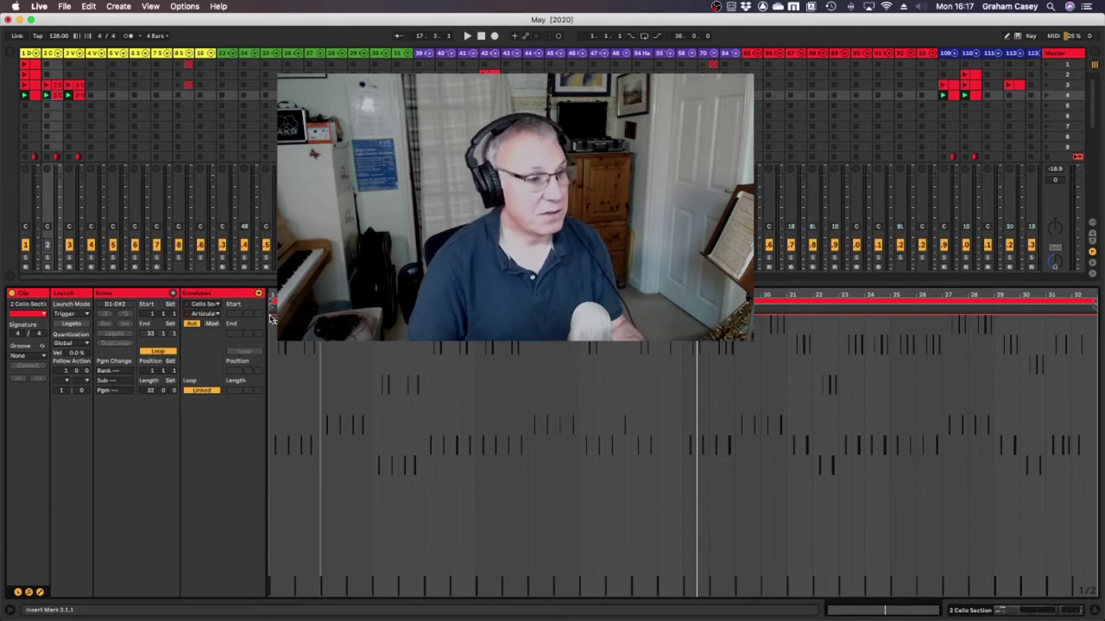
drag(270, 319, 273, 453)
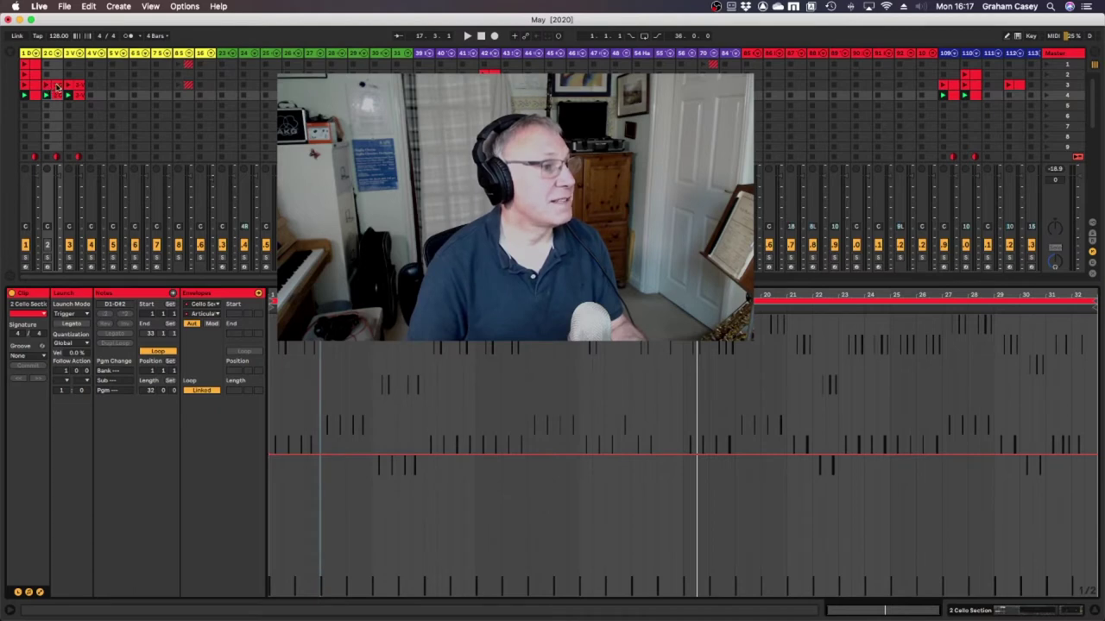
drag(273, 453, 273, 453)
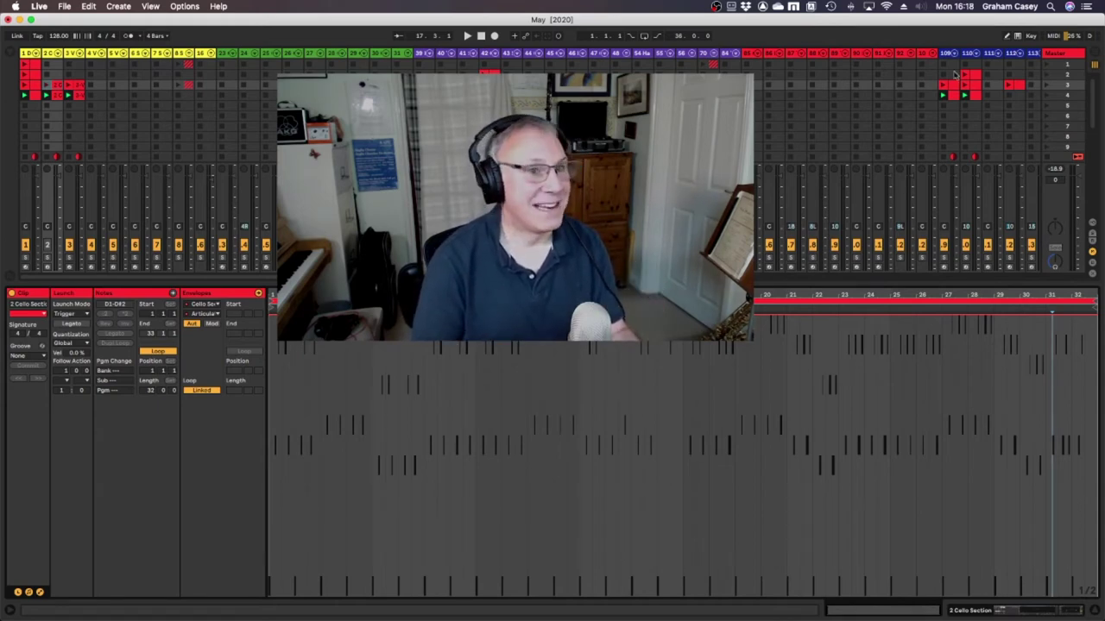
Play scene 4 and display the Volume envelope of the Cello Section device in the cello clip
click(1046, 96)
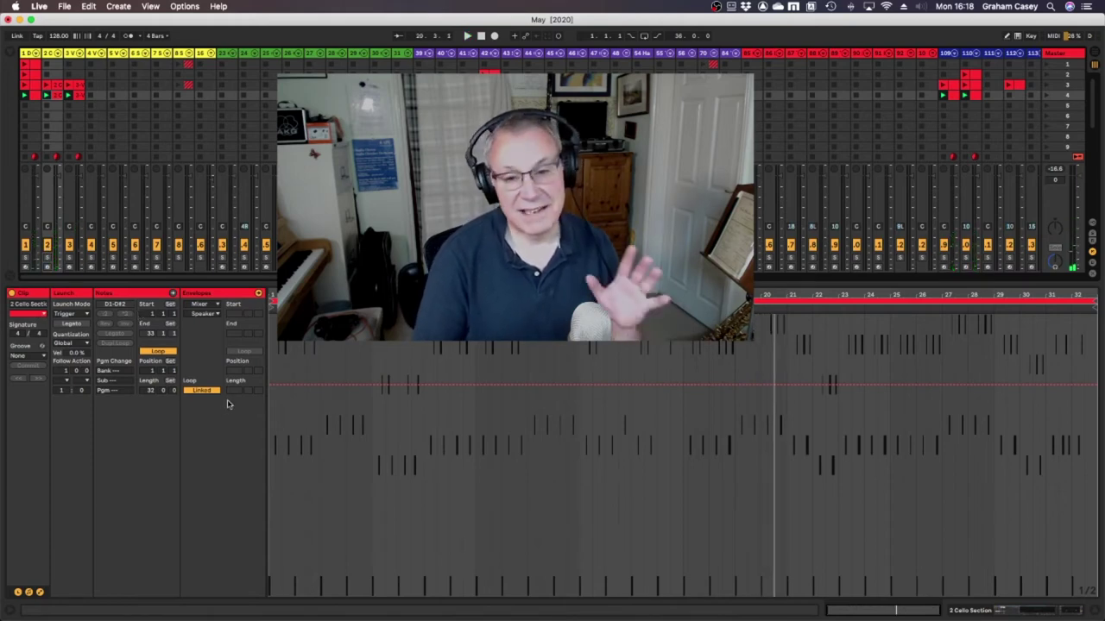
click(198, 313)
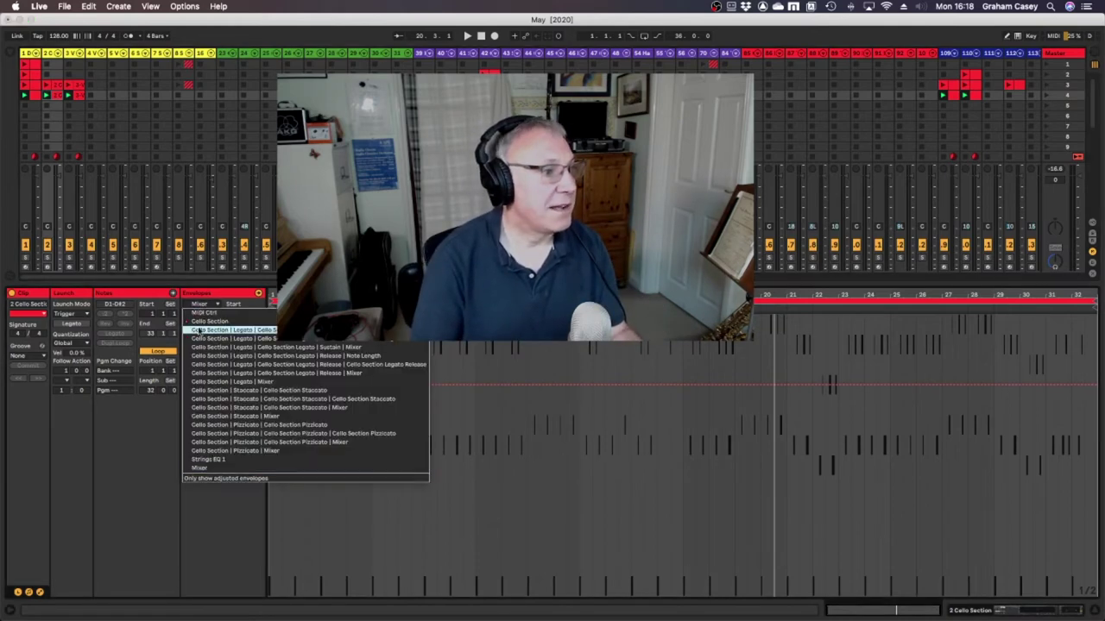
click(202, 328)
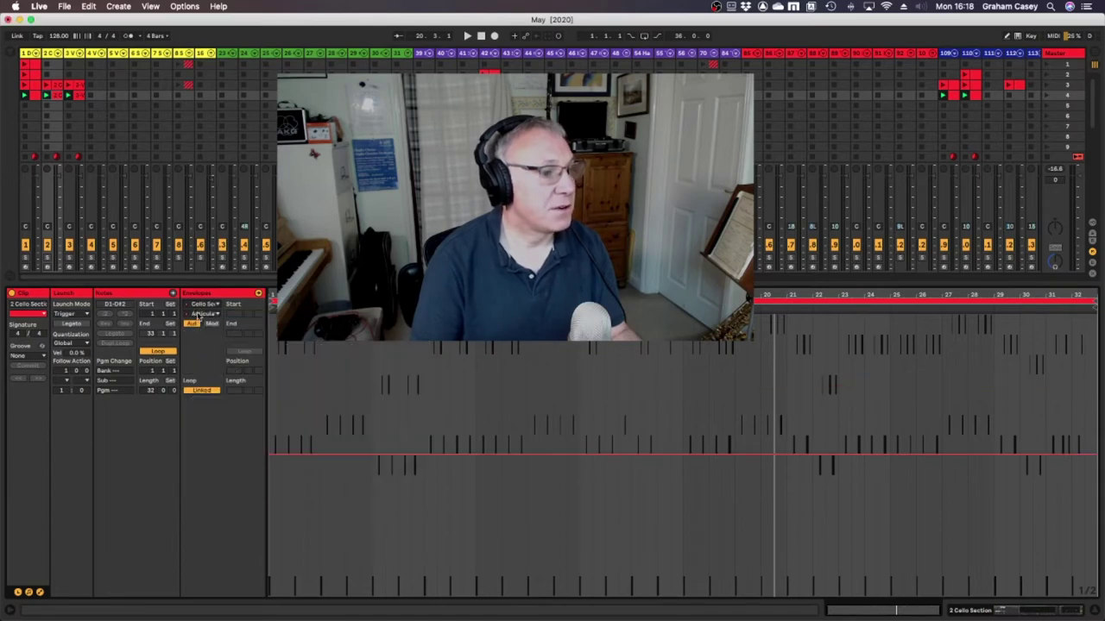
click(197, 314)
click(199, 393)
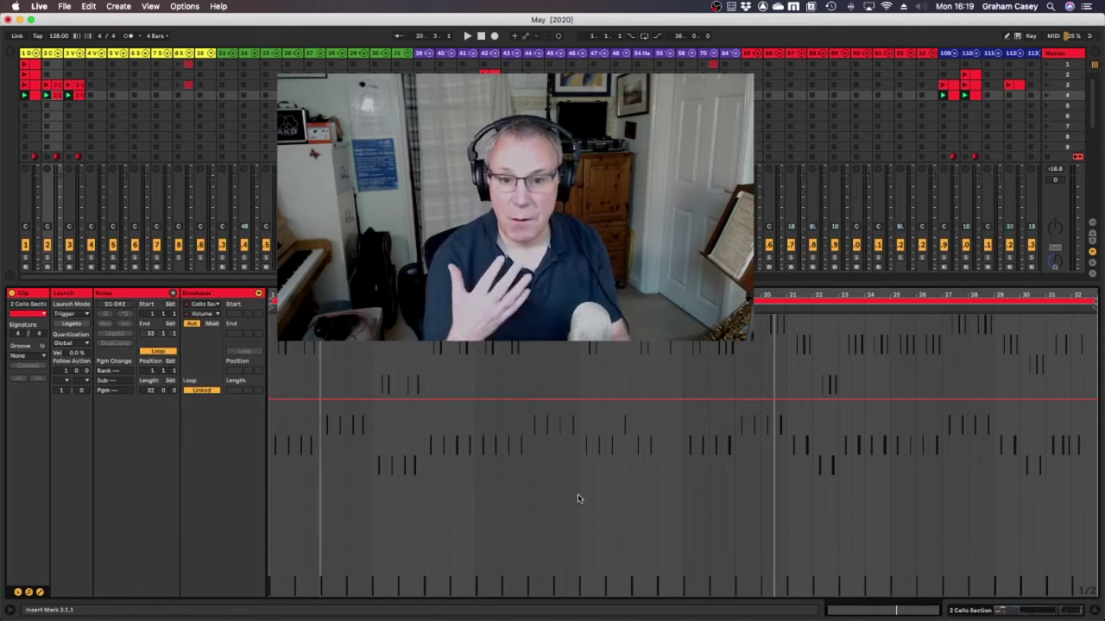
Lower the cello clip's whole Volume envelope to about -16.7 dB during playback
key(space)
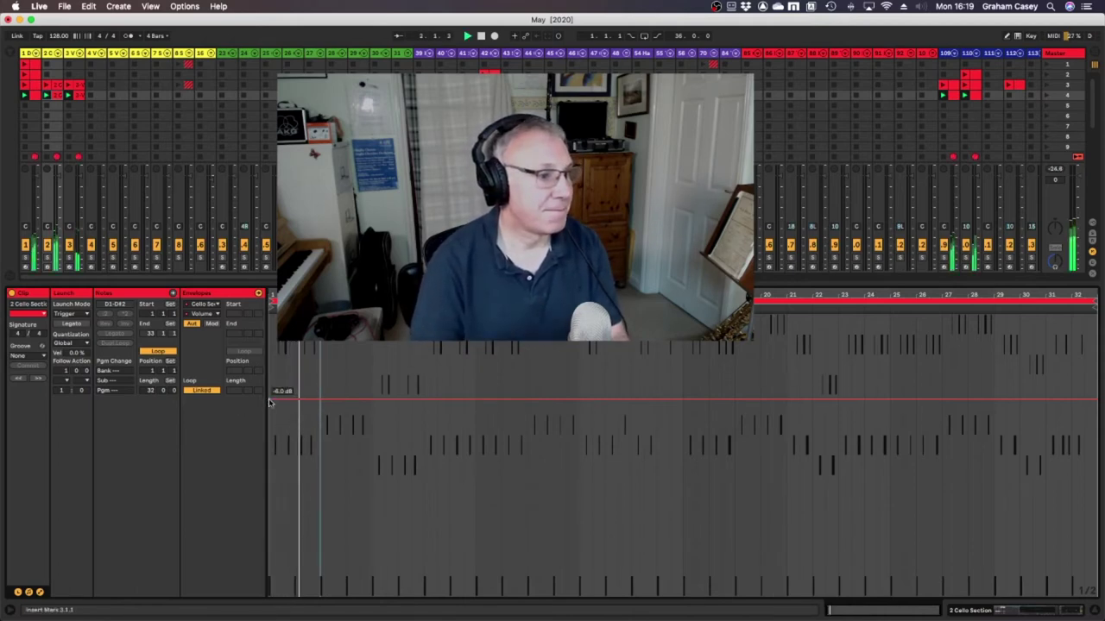
drag(268, 403, 267, 440)
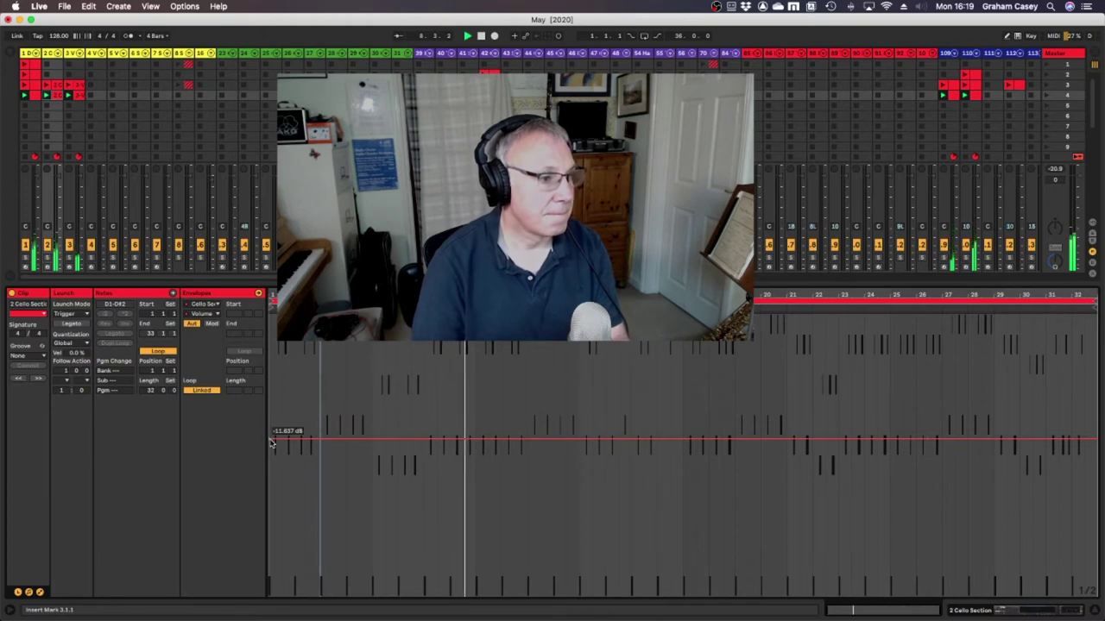
drag(271, 443, 271, 467)
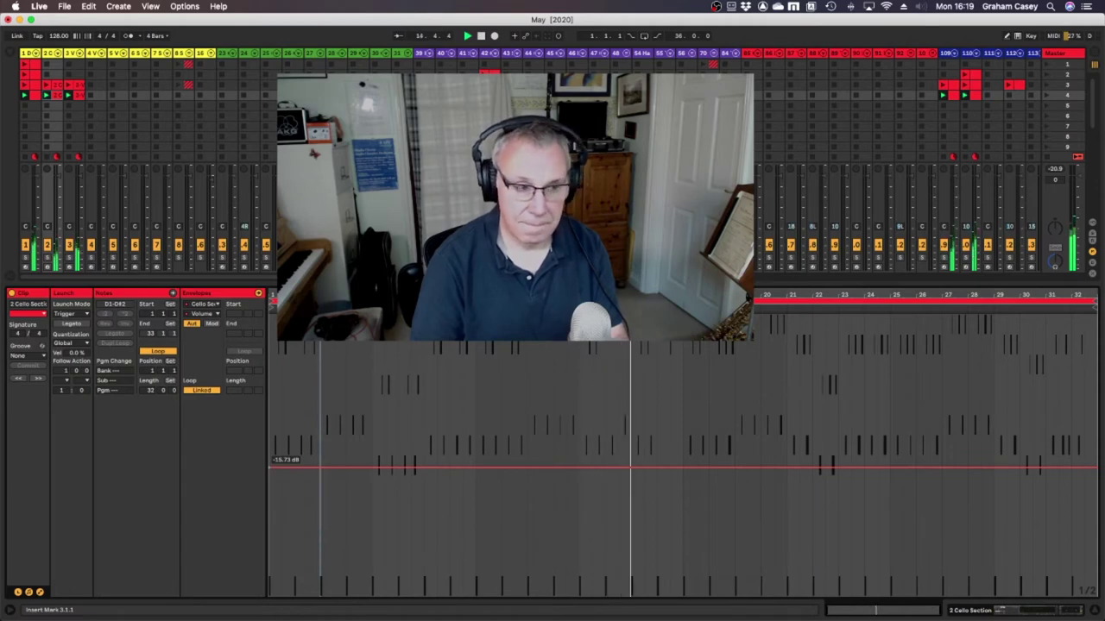
drag(271, 467, 271, 464)
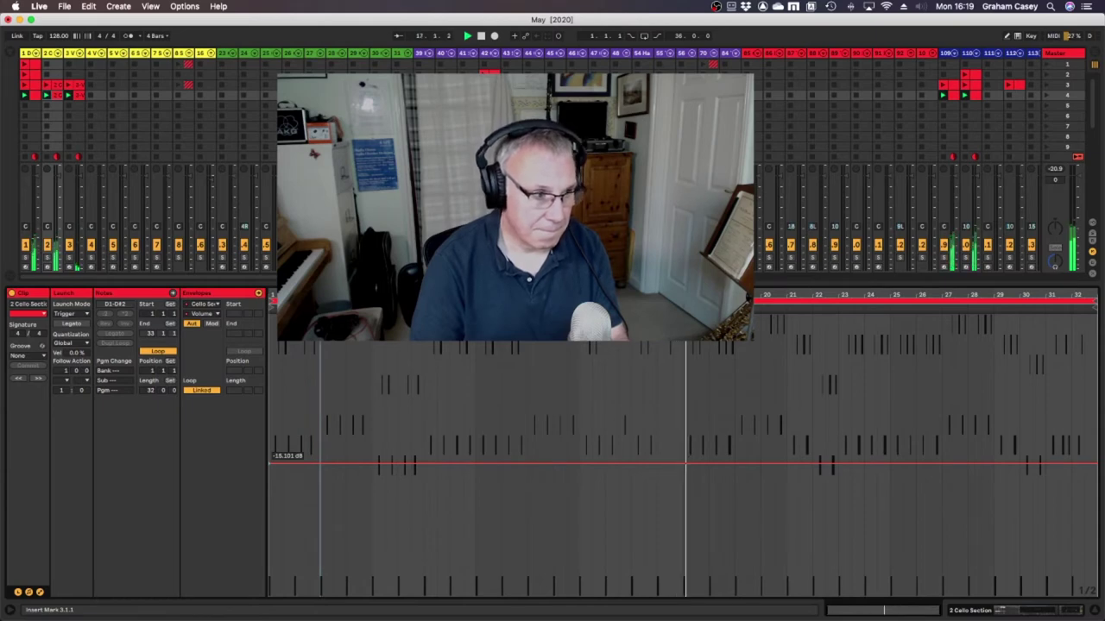
drag(271, 463, 271, 473)
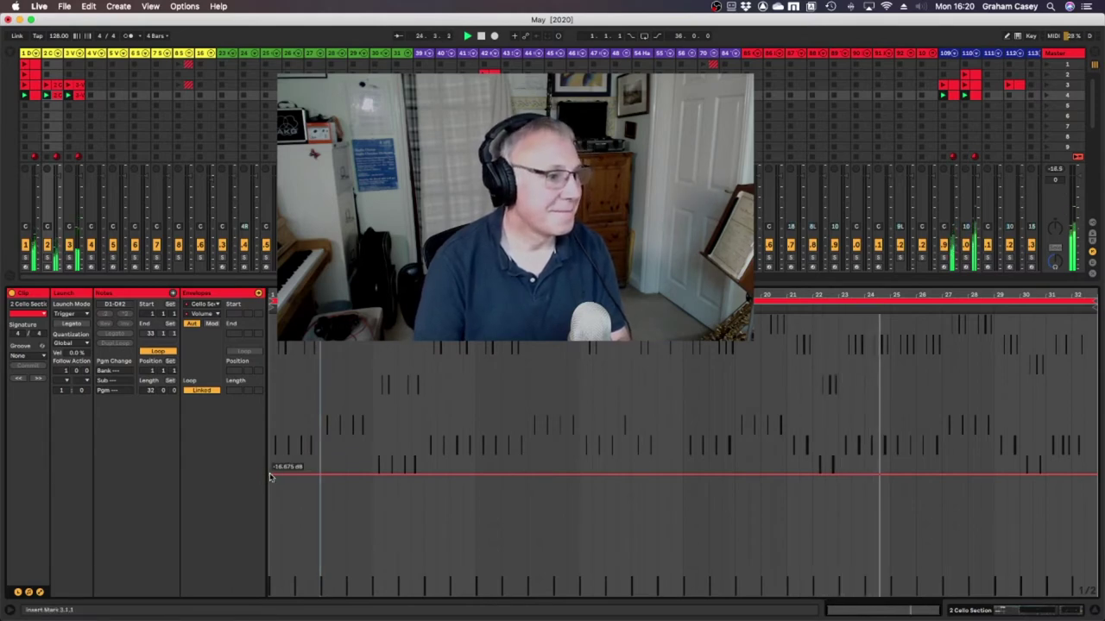
Shape a volume swell over the cello clip's first four bars, with curved segments rising to a peak at bar 4 and falling to bar 5
click(347, 472)
drag(347, 472, 347, 442)
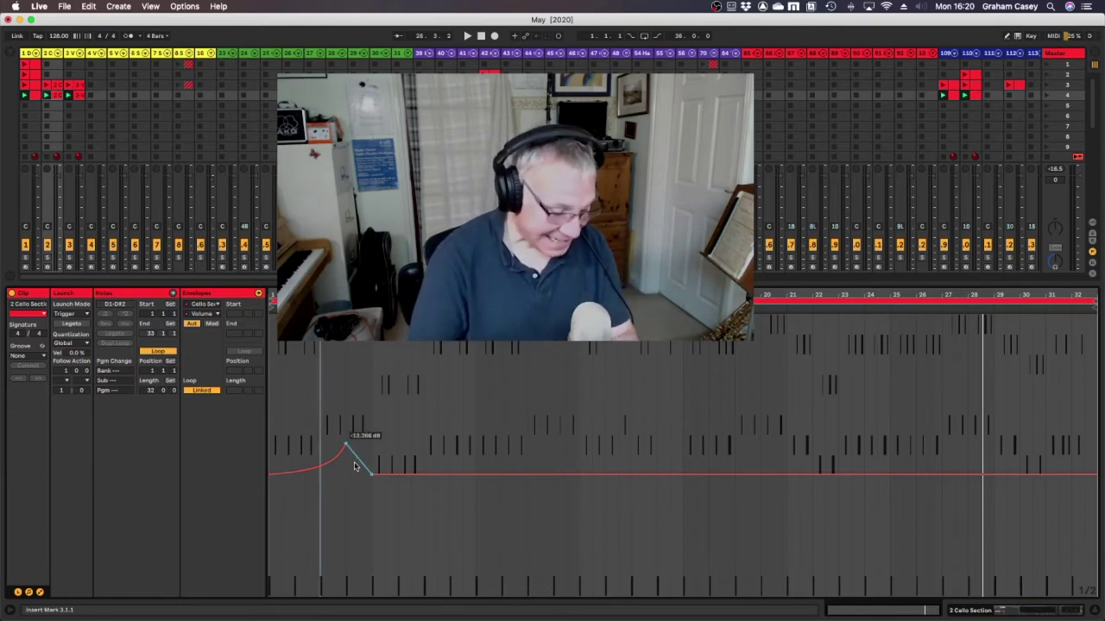
drag(354, 467, 352, 463)
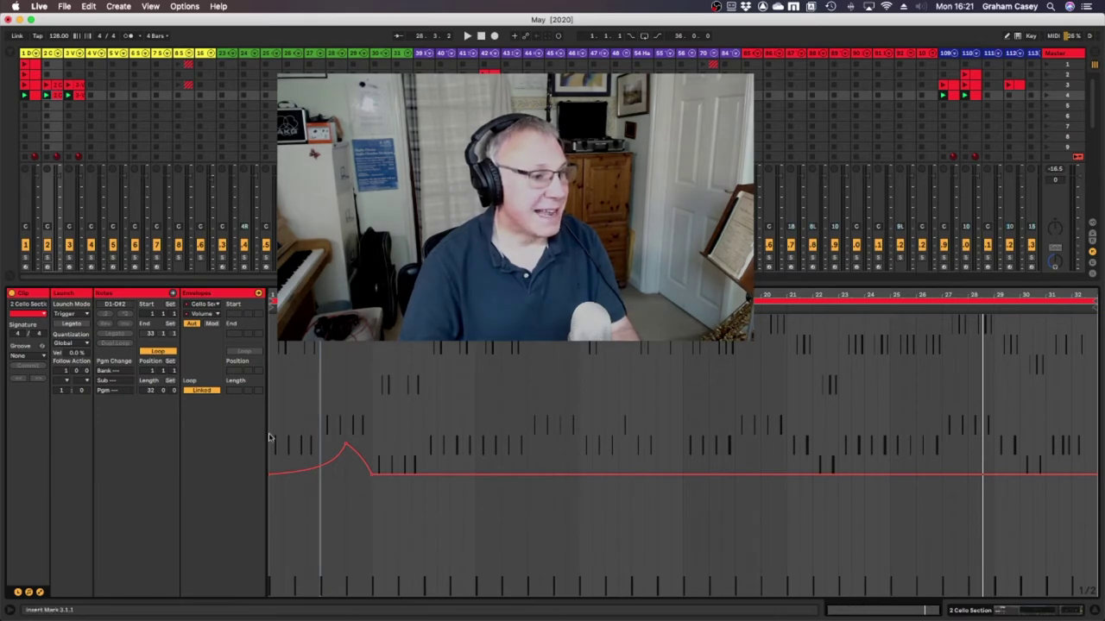
Select bars 1 to 4 of the cello Volume envelope and duplicate the swell seven times through bar 32
drag(269, 438, 372, 460)
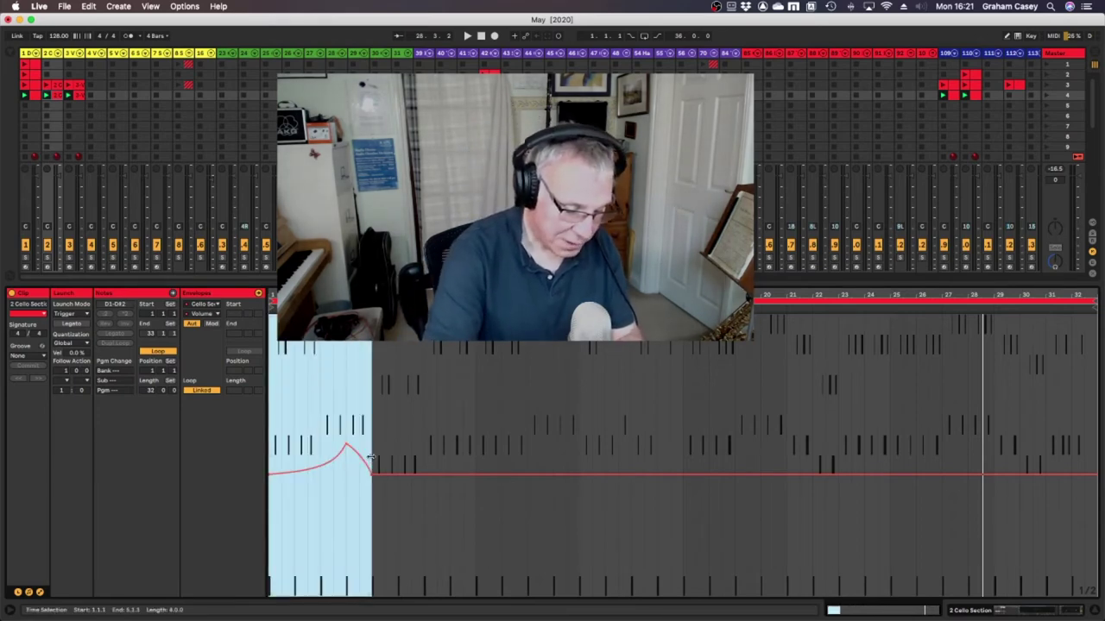
key(super+d)
key(super+d)
key(super+d)
key(super+d)
key(super+d)
key(super+d)
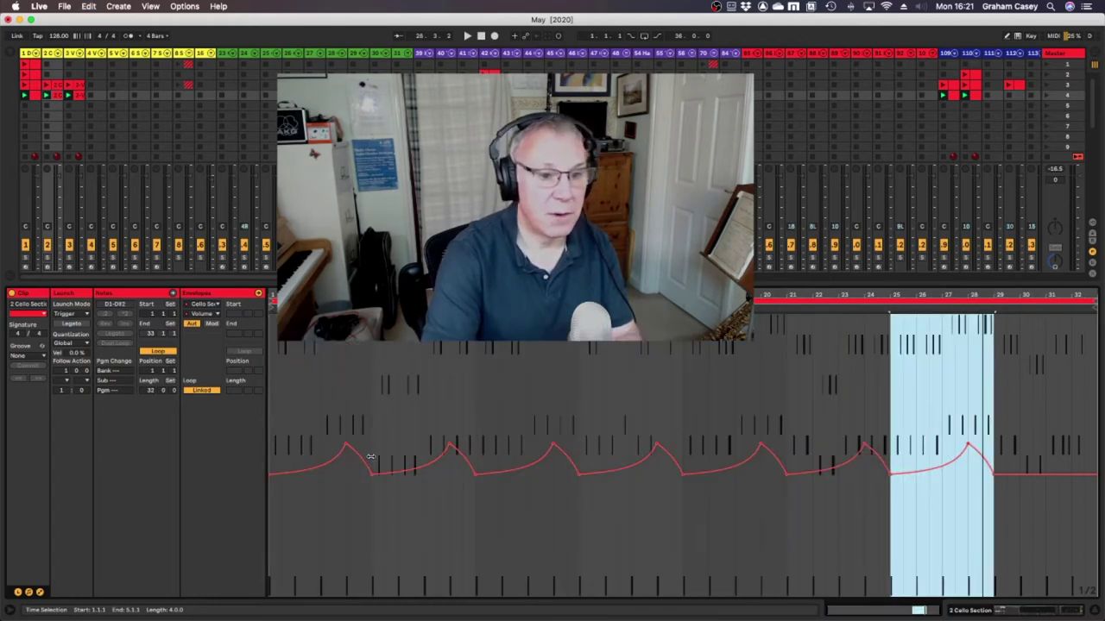
key(super+d)
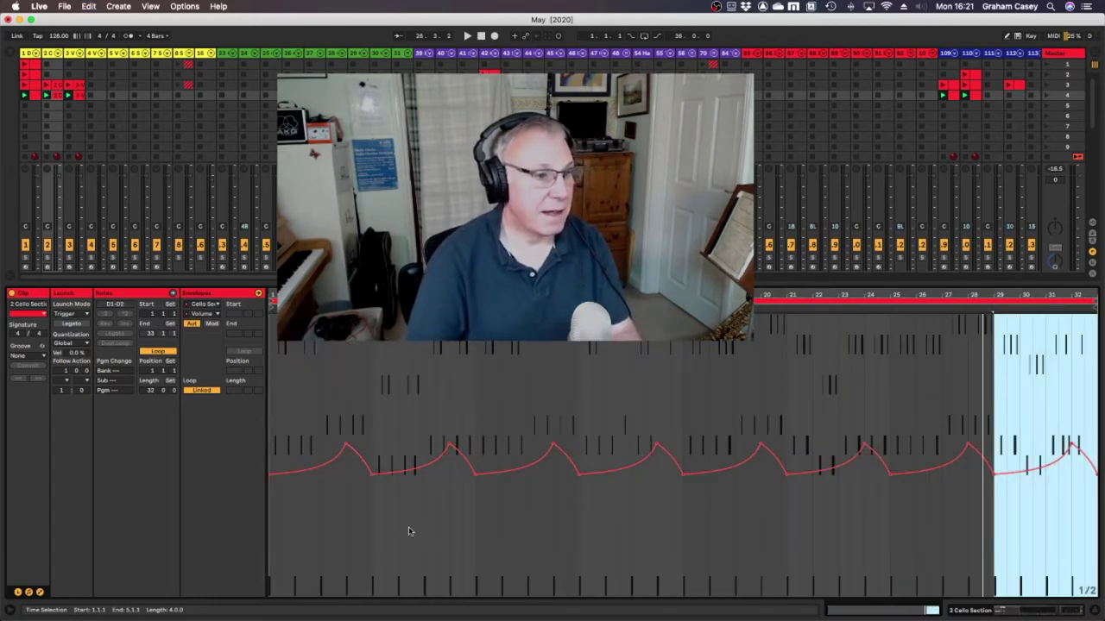
Lower the low points of the cello Volume envelope at bars 1, 9, 17 and 25 during playback
click(581, 535)
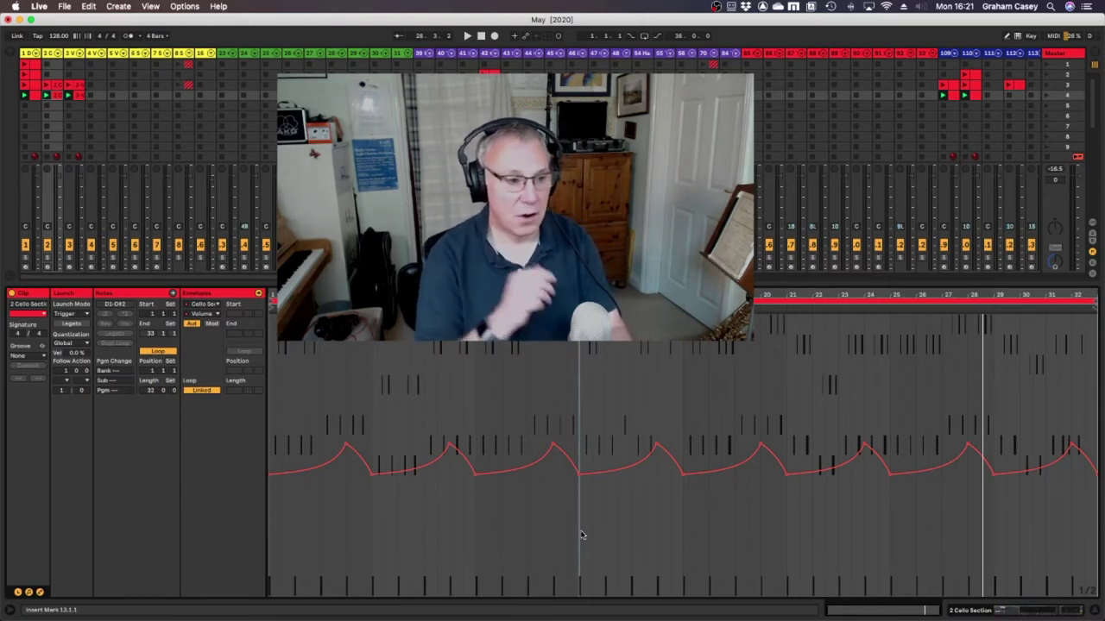
key(space)
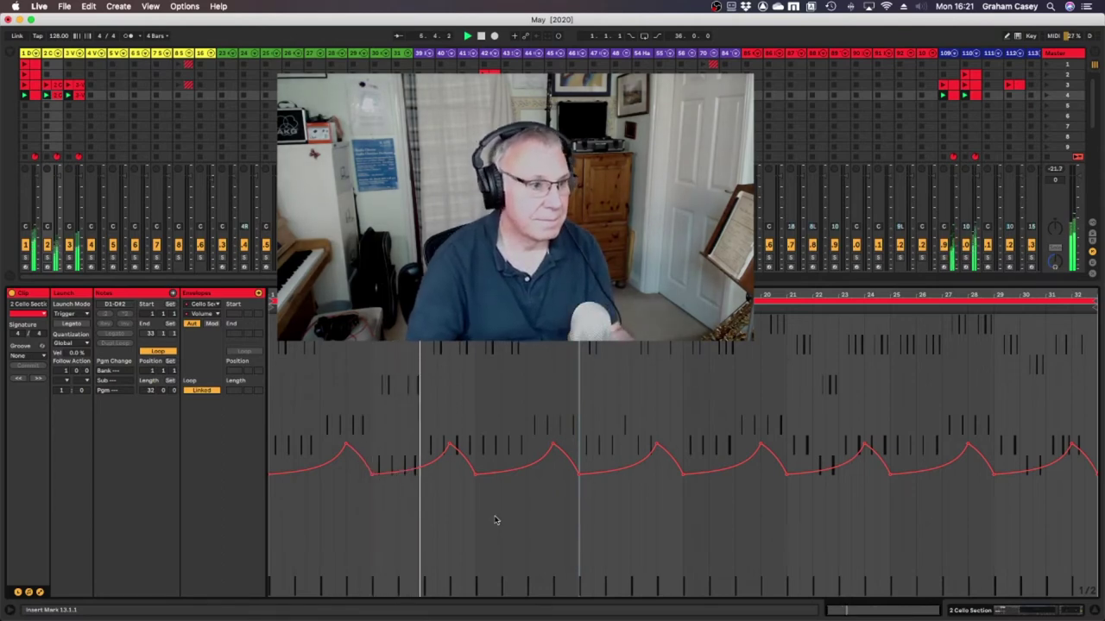
mouse_move(484, 475)
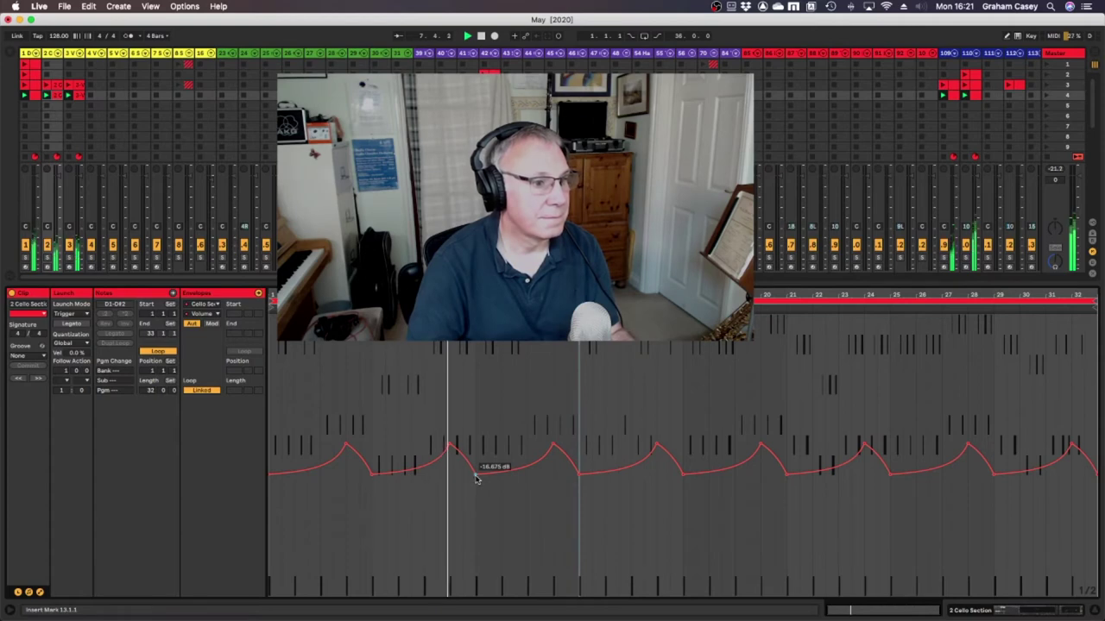
drag(479, 475, 476, 493)
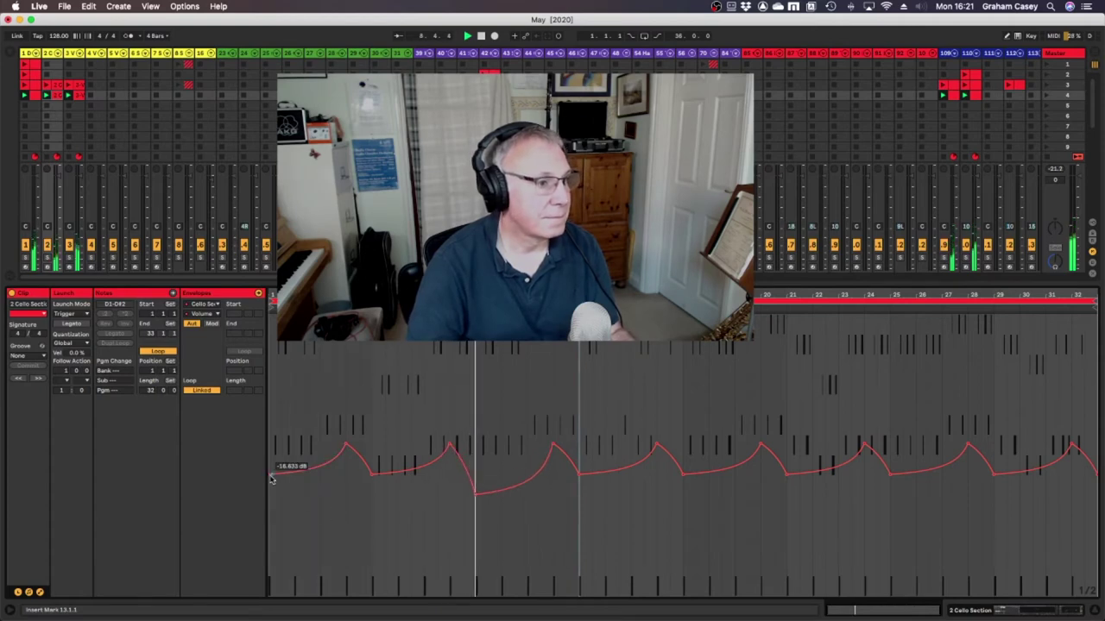
drag(271, 480, 270, 499)
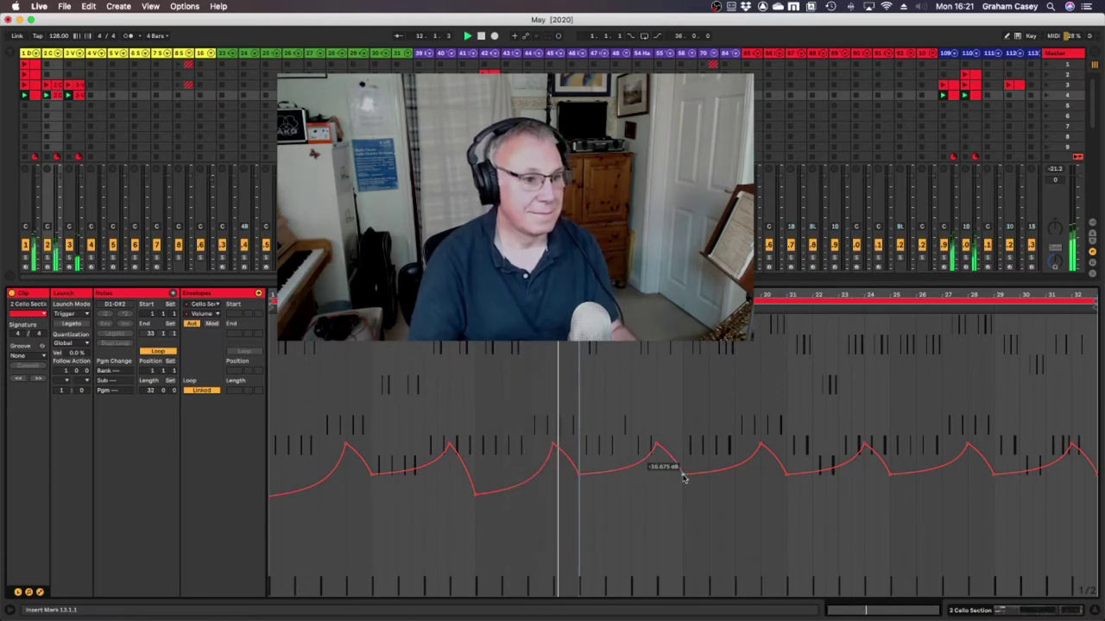
drag(681, 477, 682, 505)
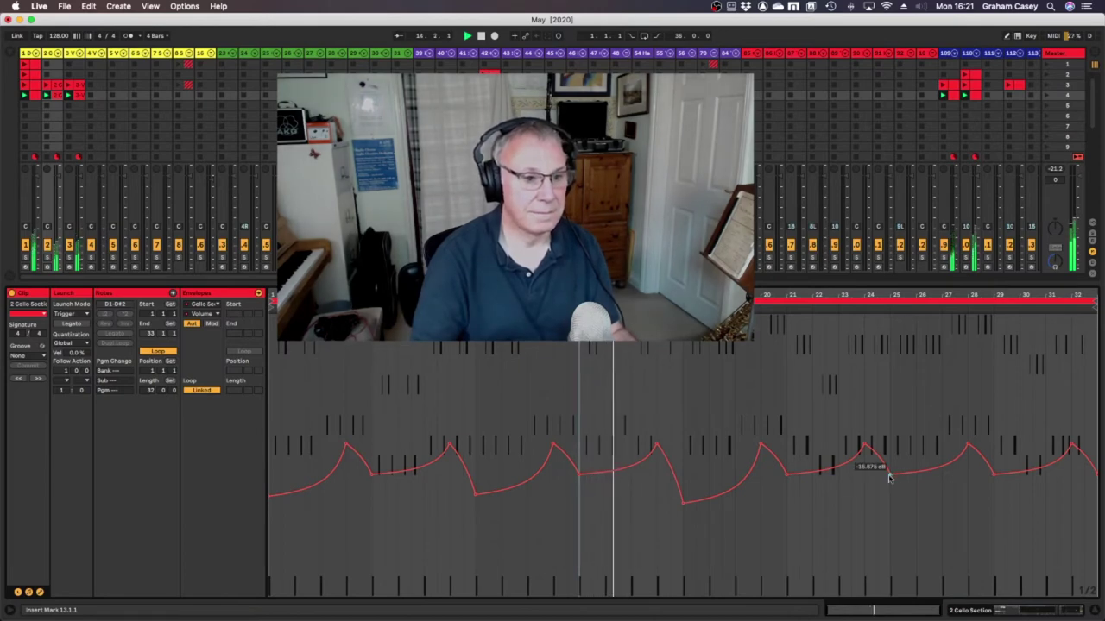
drag(888, 477, 889, 506)
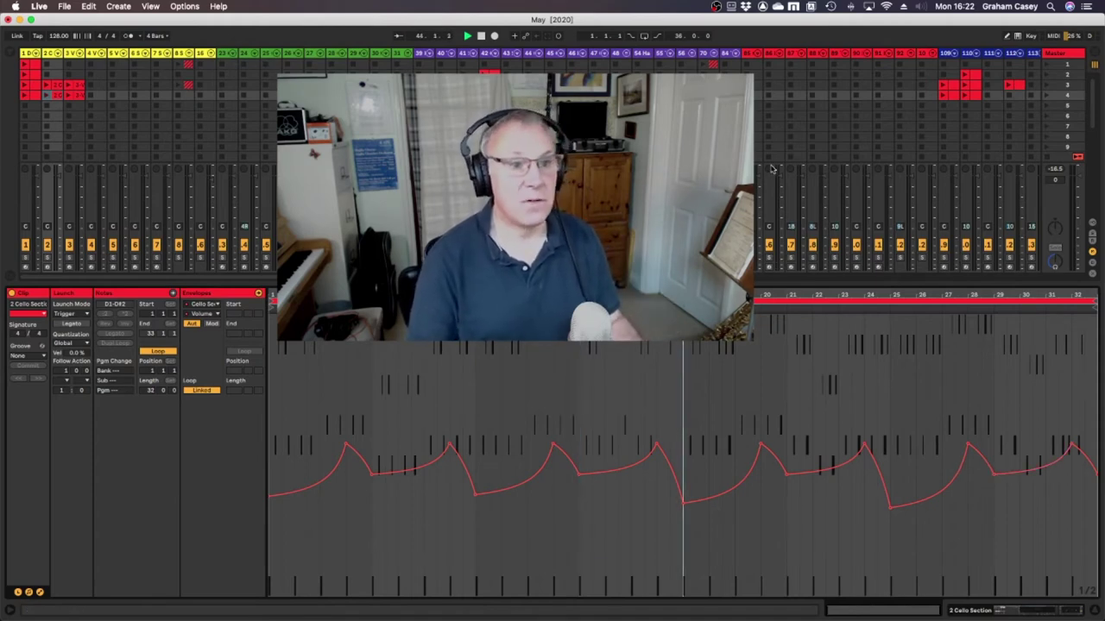
Launch scenes 3, 2 and 1 in turn, and return to scene 4 to compare them during playback
click(1045, 86)
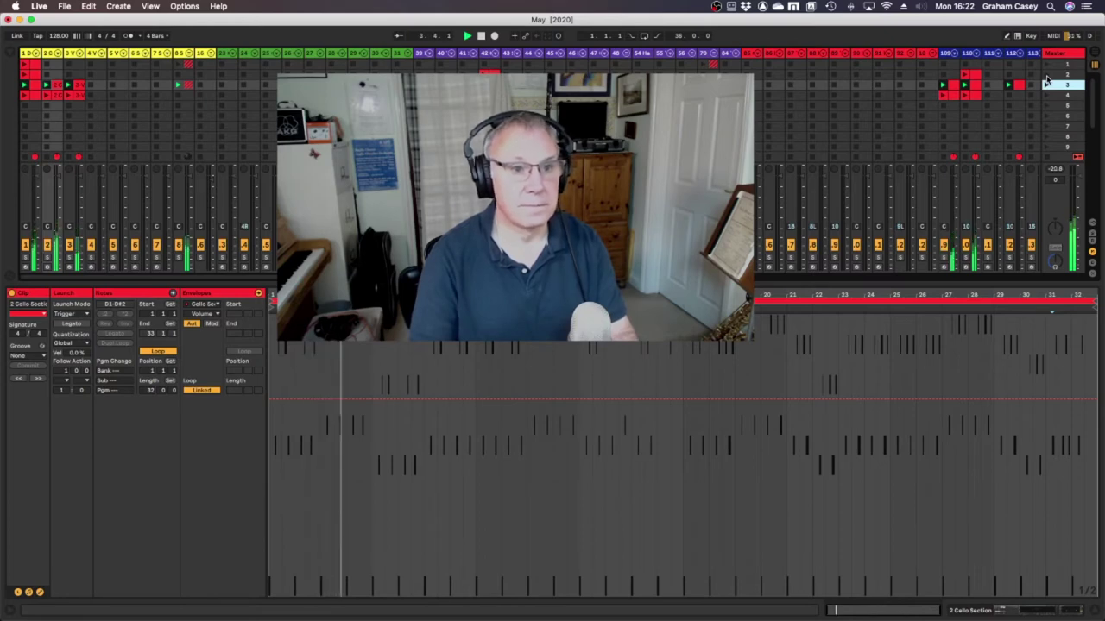
click(1045, 76)
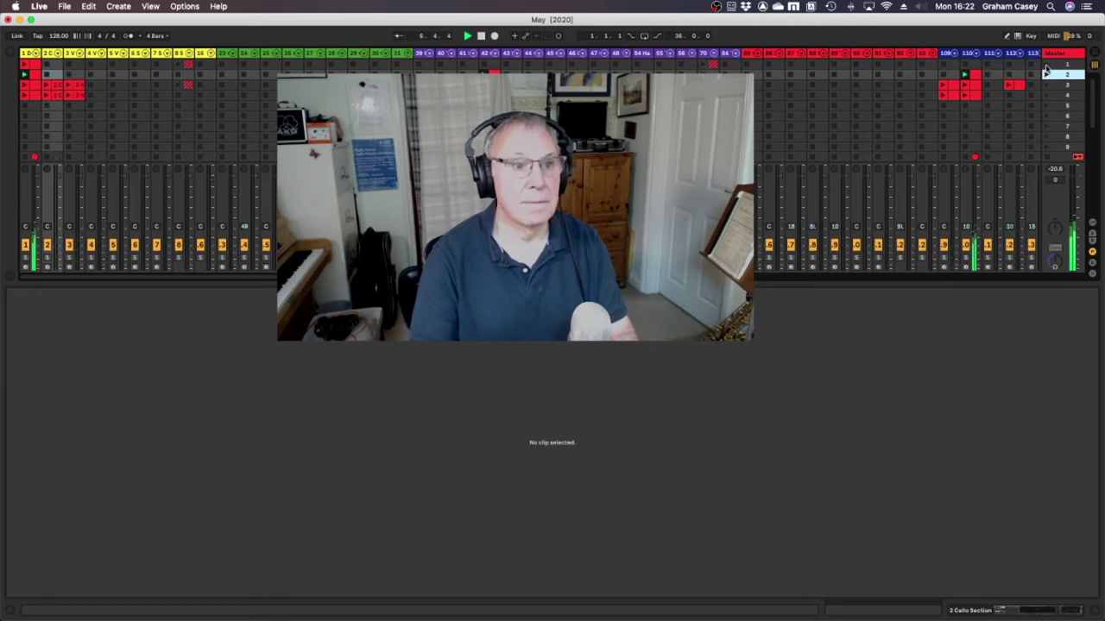
click(1045, 65)
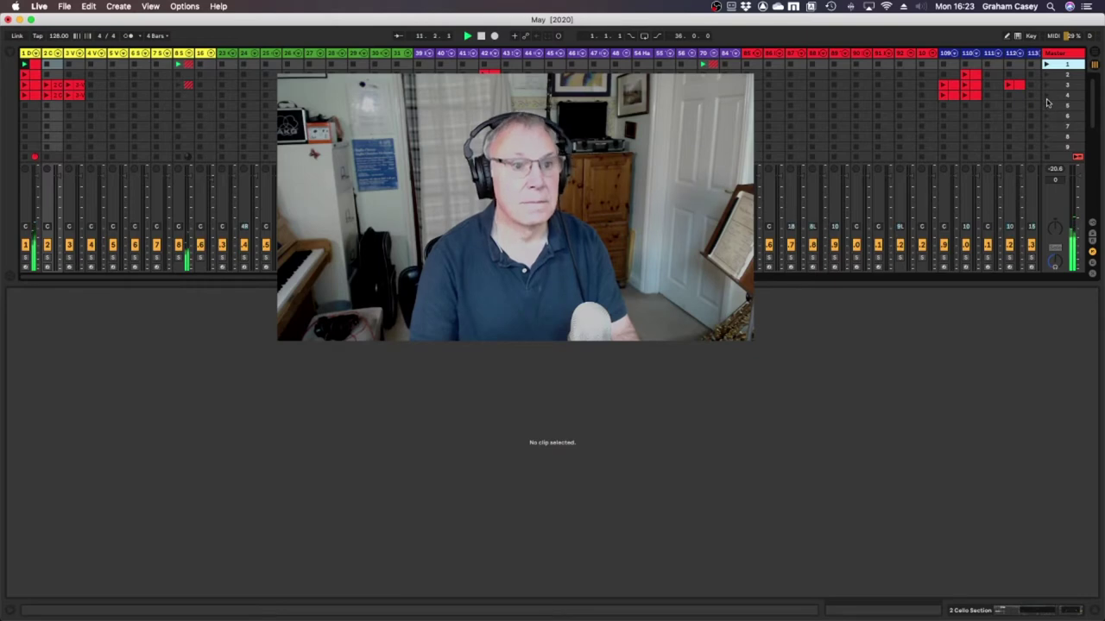
click(1046, 96)
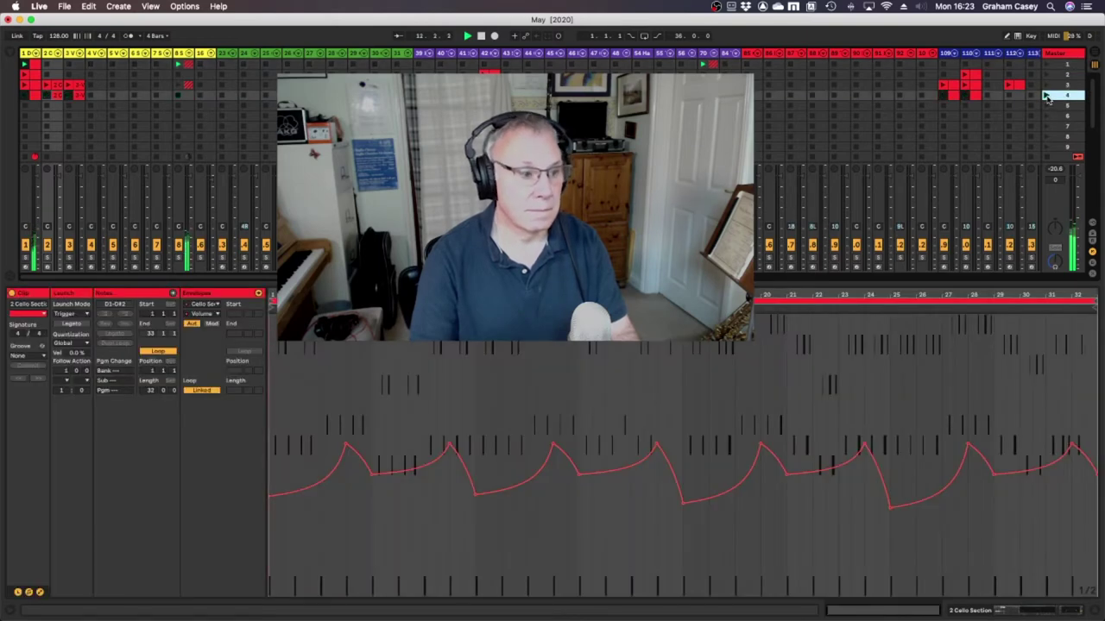
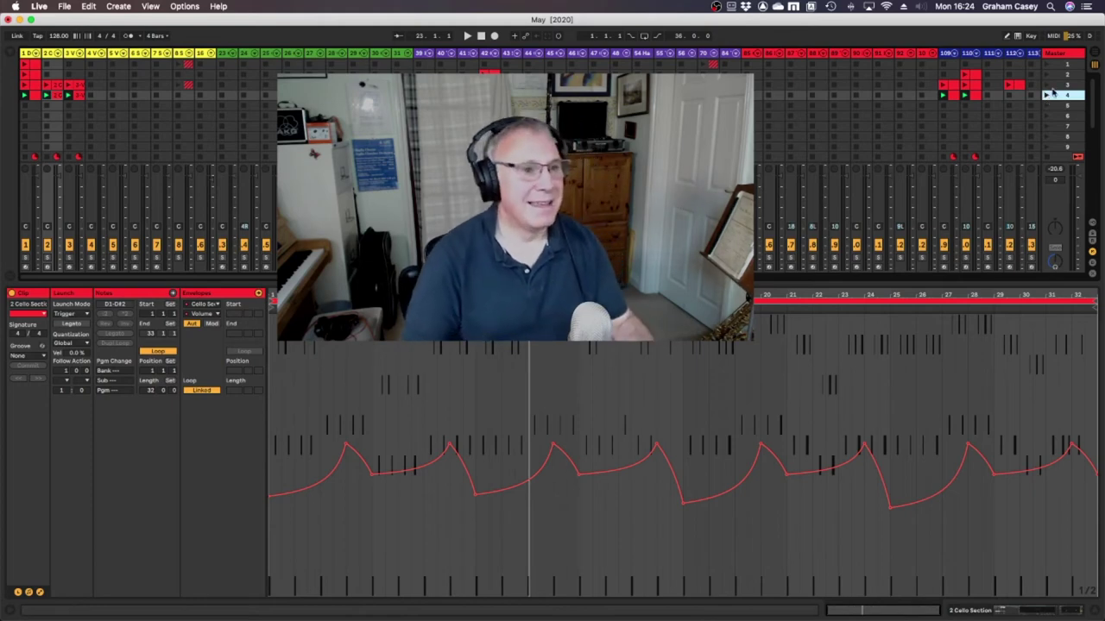
Select the scene 4 slot of the 114-Oboe Solo track and rehearse over scene 4 playback
scroll(974, 116, right, 5)
scroll(974, 116, right, 10)
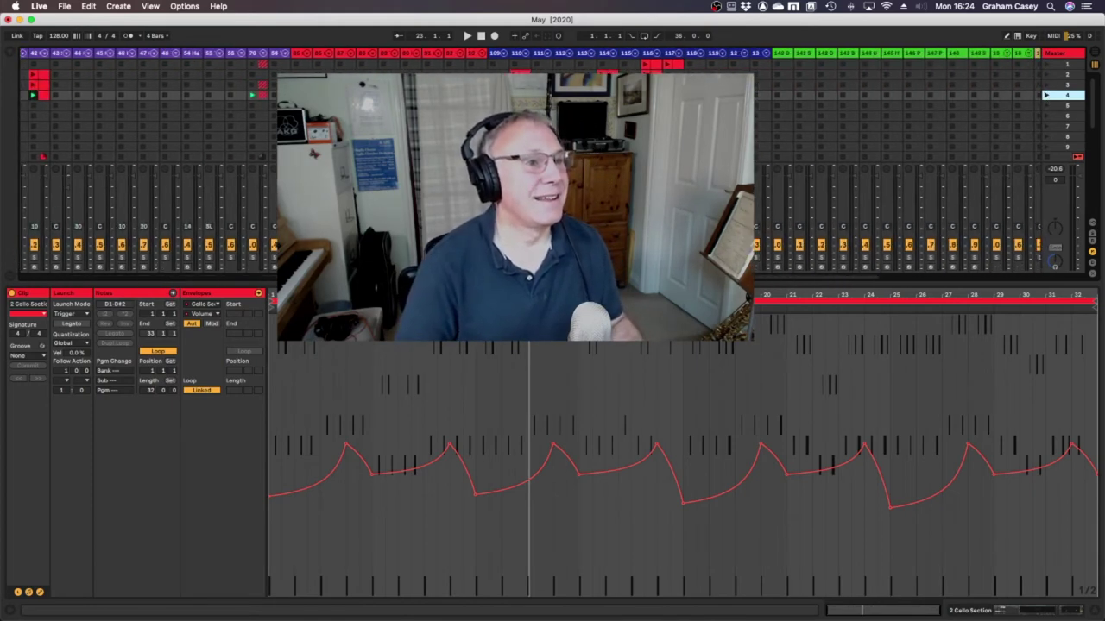
click(669, 95)
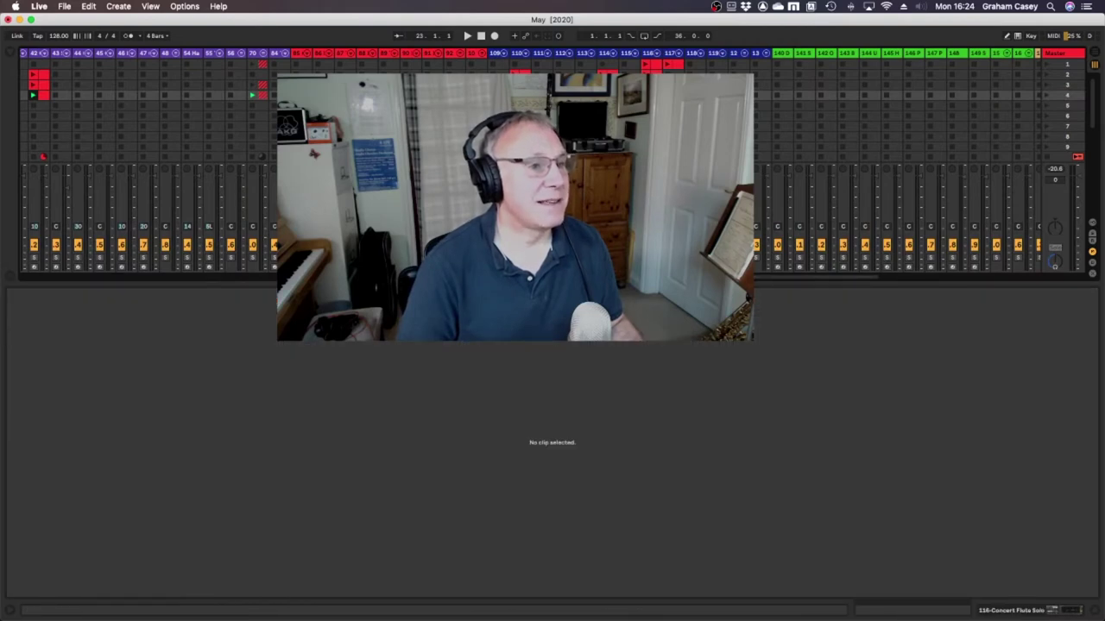
key(Left)
key(Left)
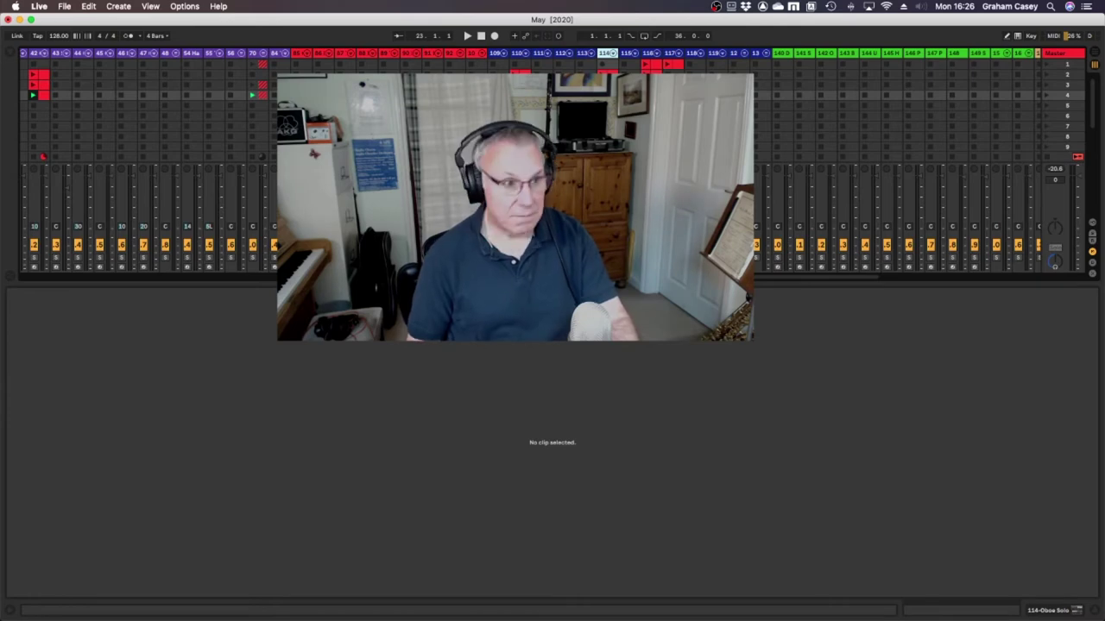
key(space)
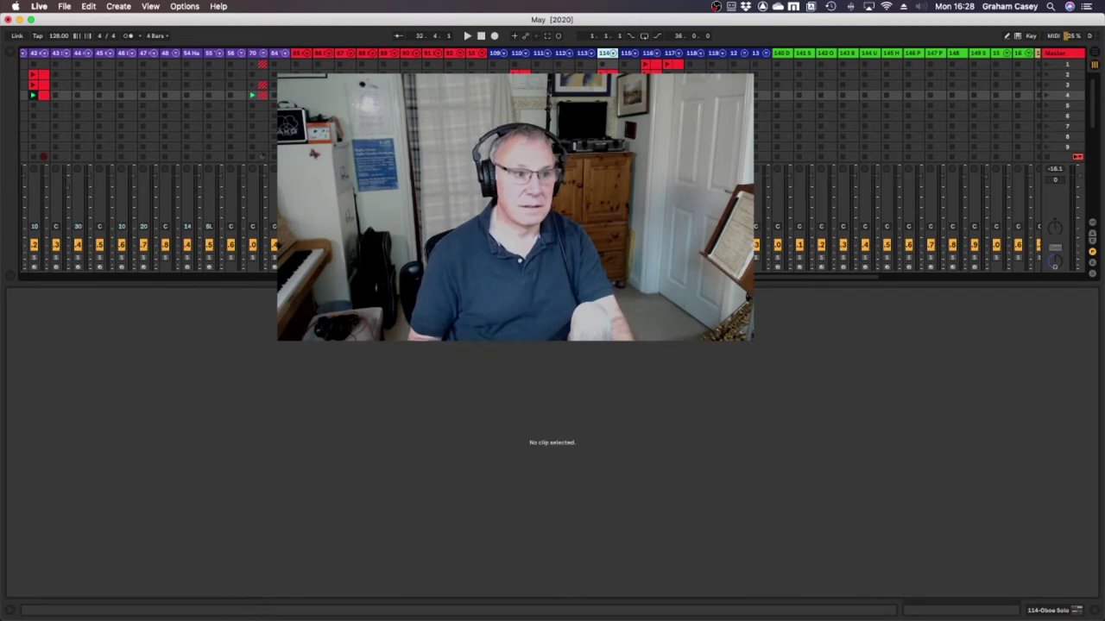
key(space)
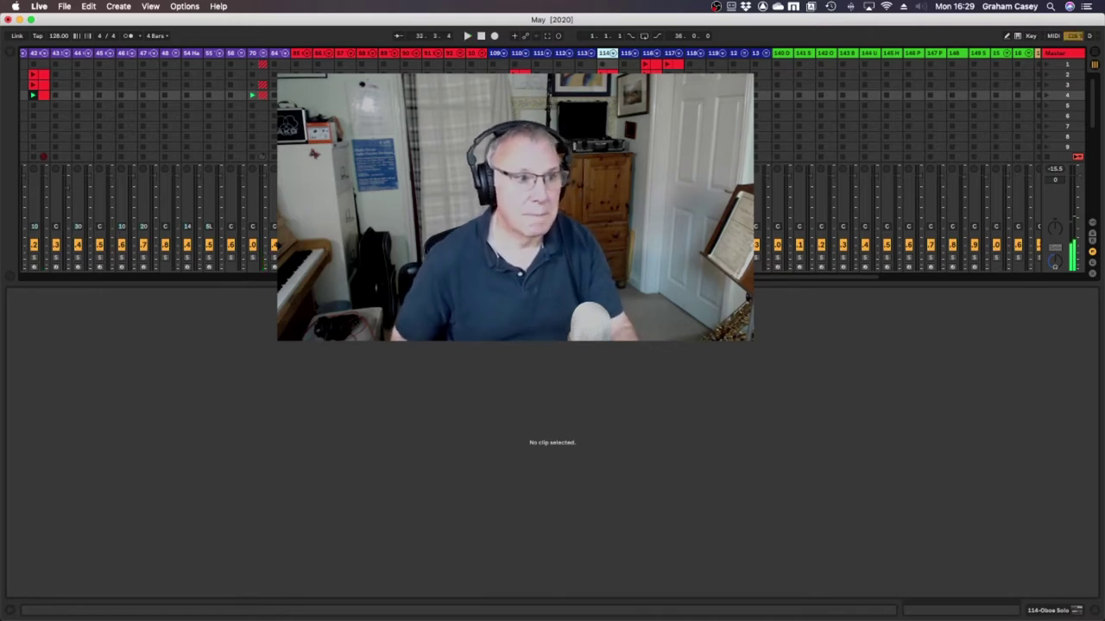
key(space)
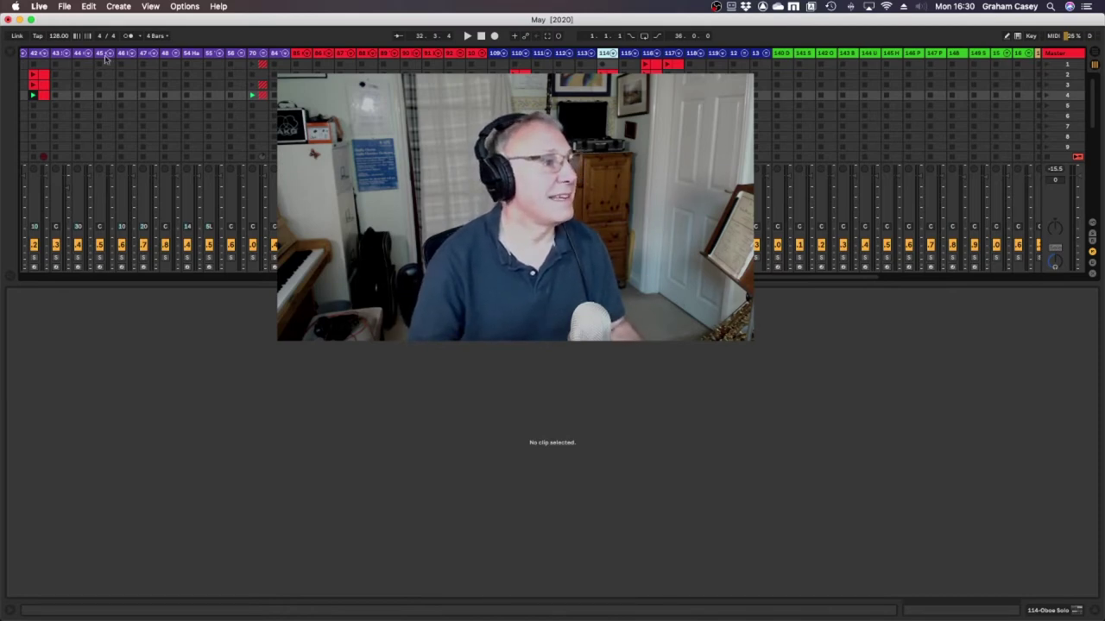
Turn on the metronome and record a 32-bar oboe solo part into the scene 4 slot of 114-Oboe Solo
click(129, 36)
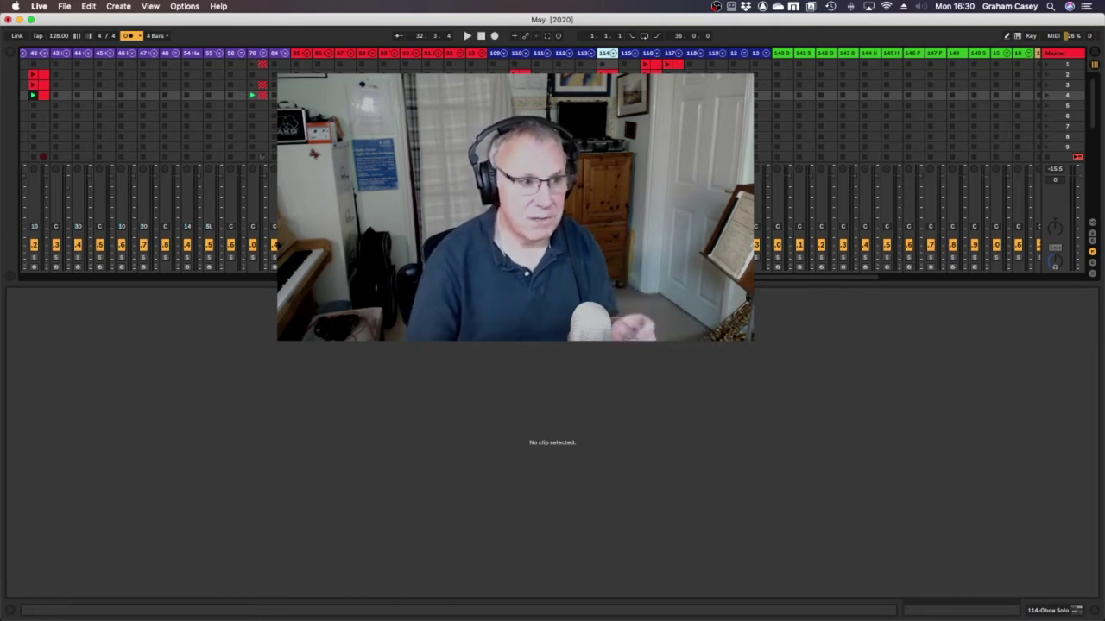
key(space)
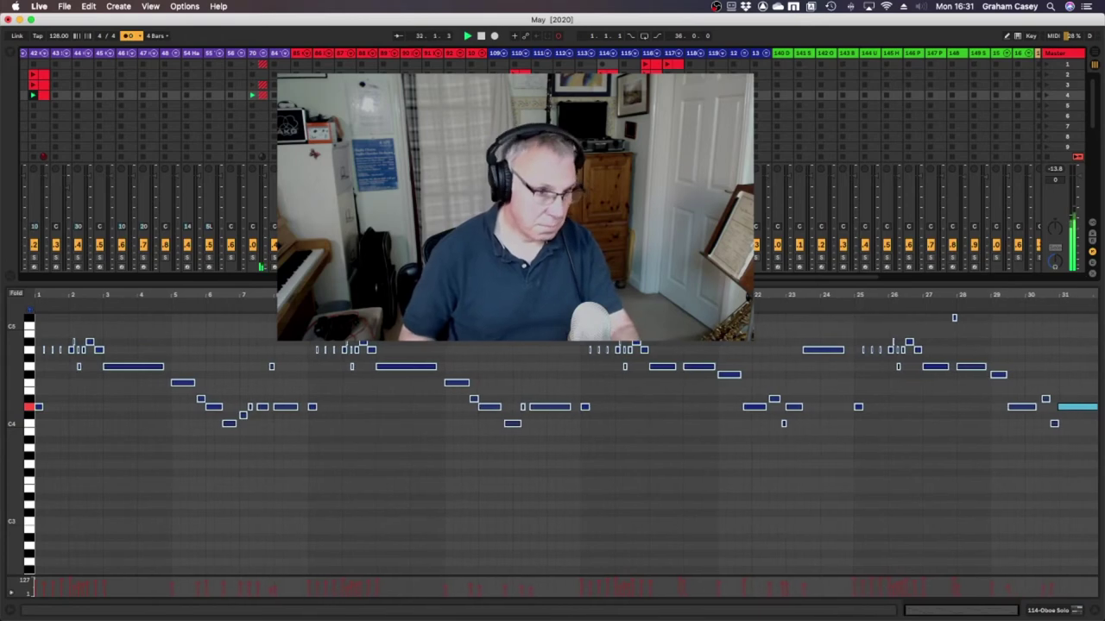
key(space)
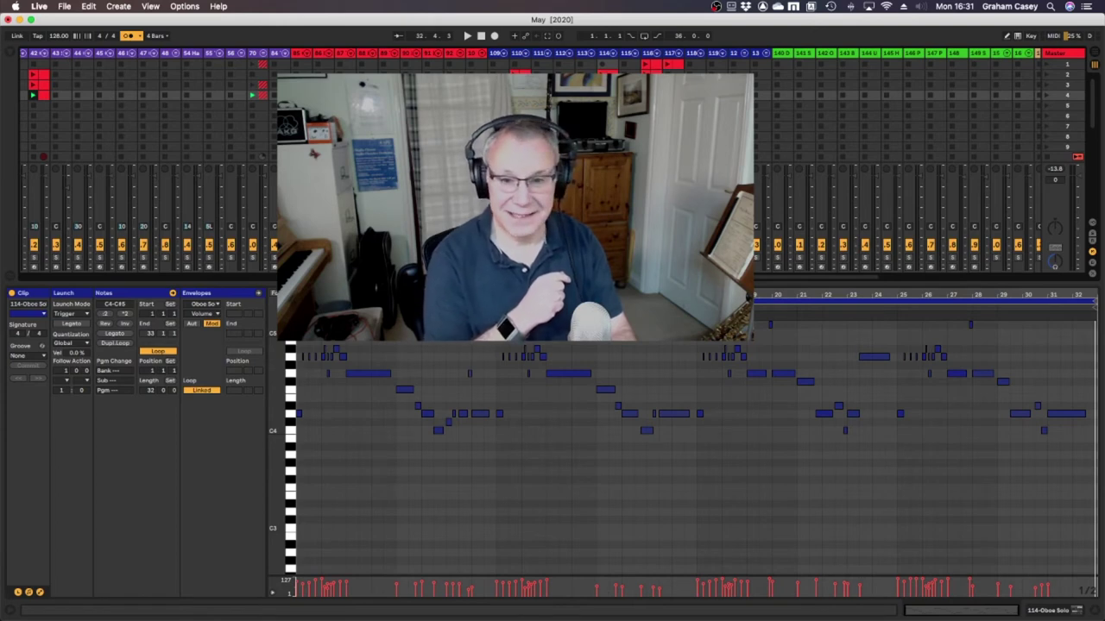
Play scene 4 through with the recorded oboe part and turn off the metronome
key(space)
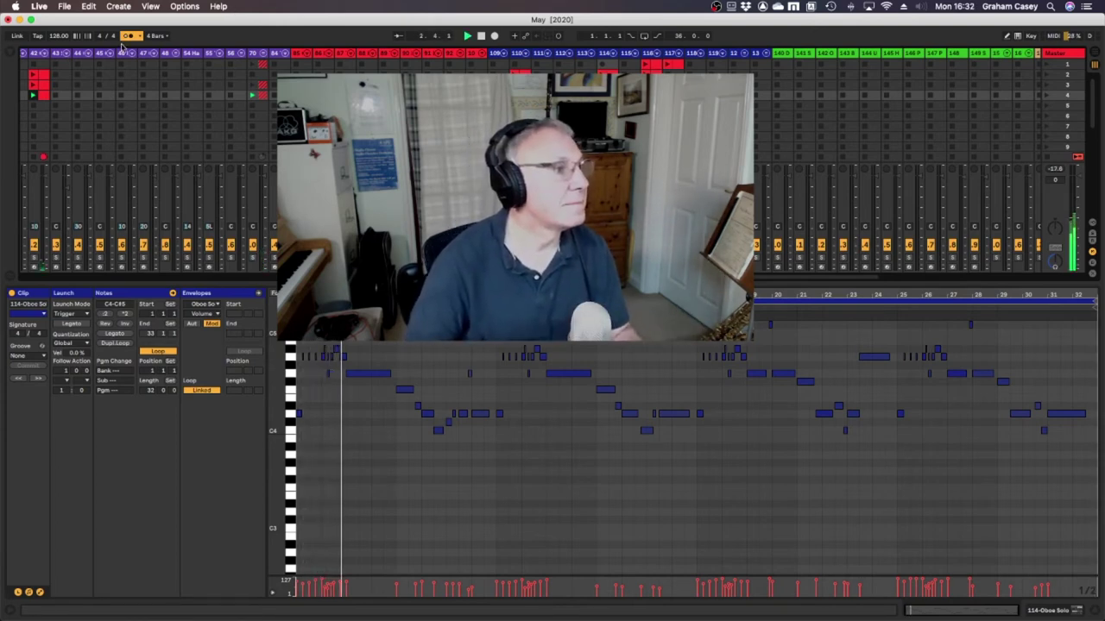
click(128, 37)
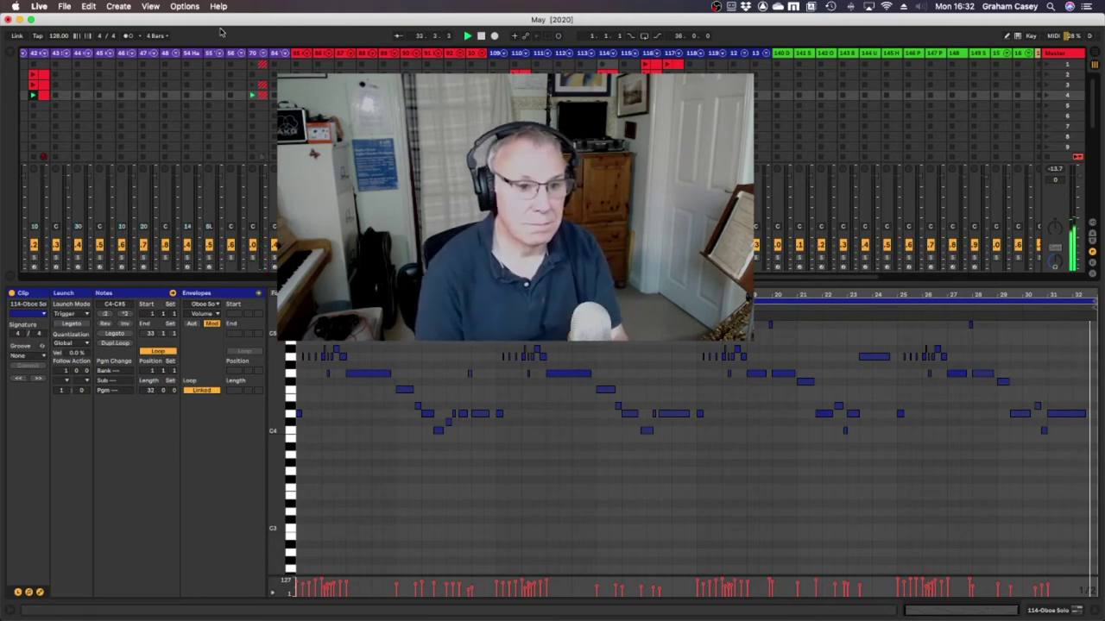
key(space)
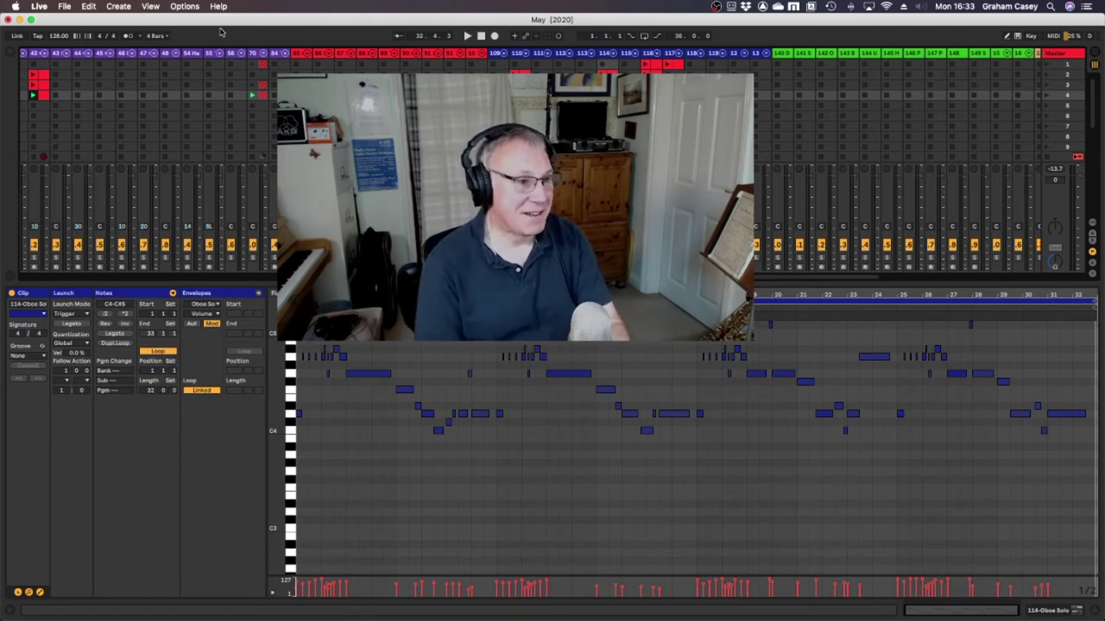
Raise the oboe clip's short note at the end of bar 7 to G#4 and its bar 13 note to F#4, and play the result
key(space)
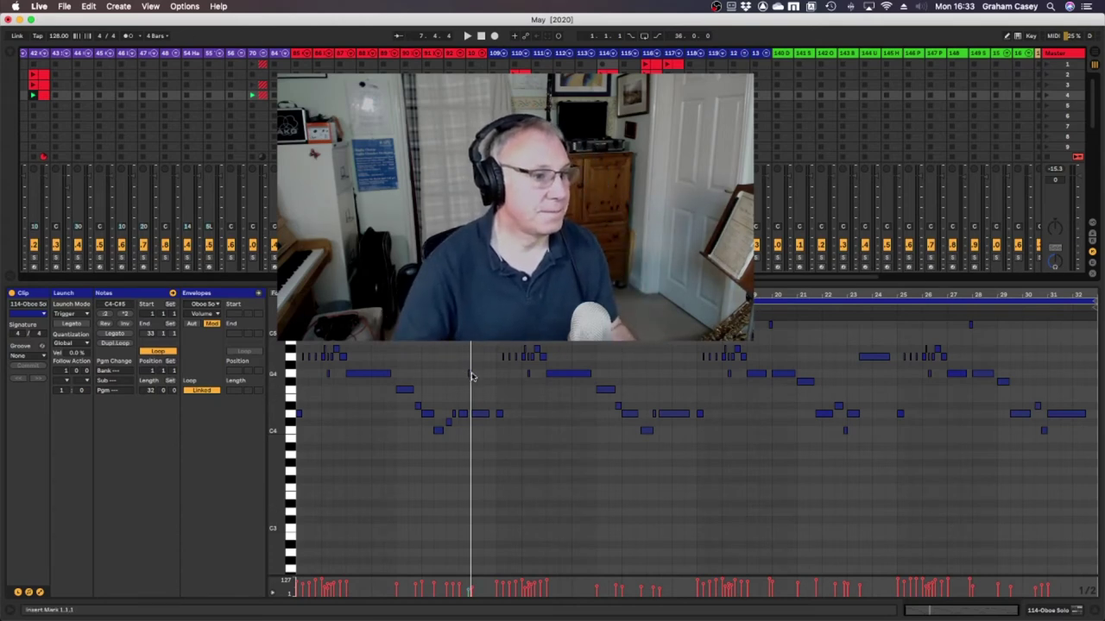
click(469, 374)
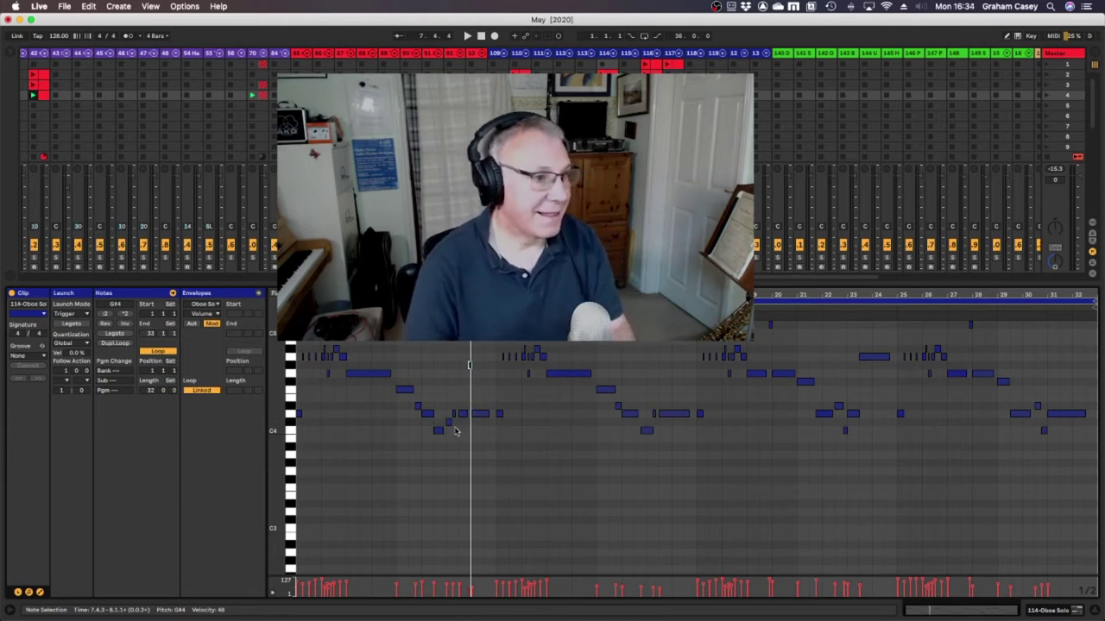
key(space)
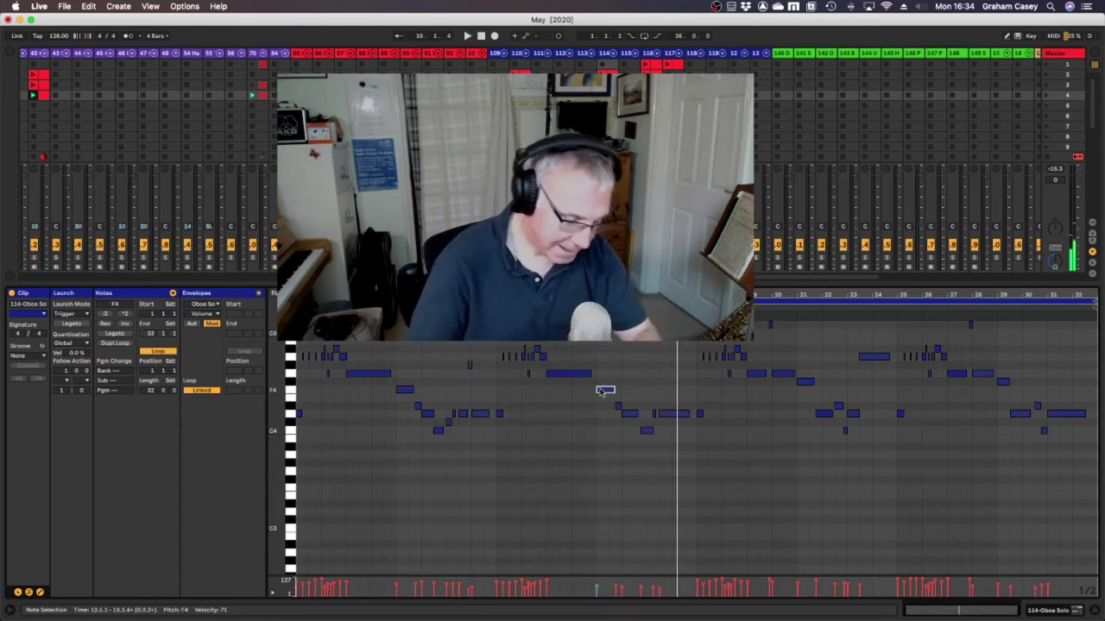
key(Up)
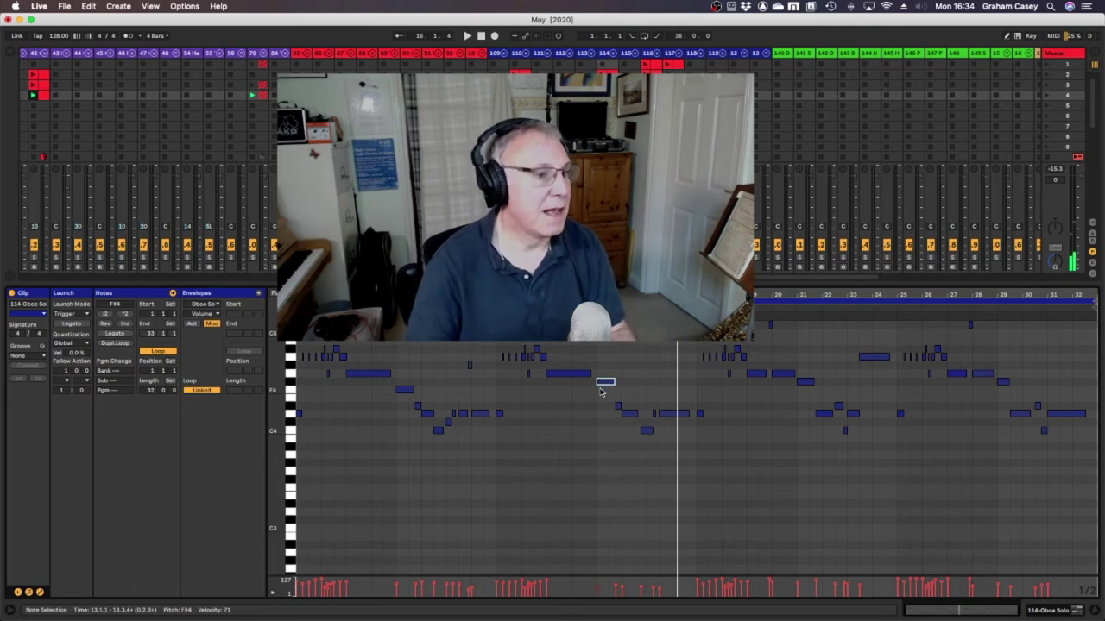
key(space)
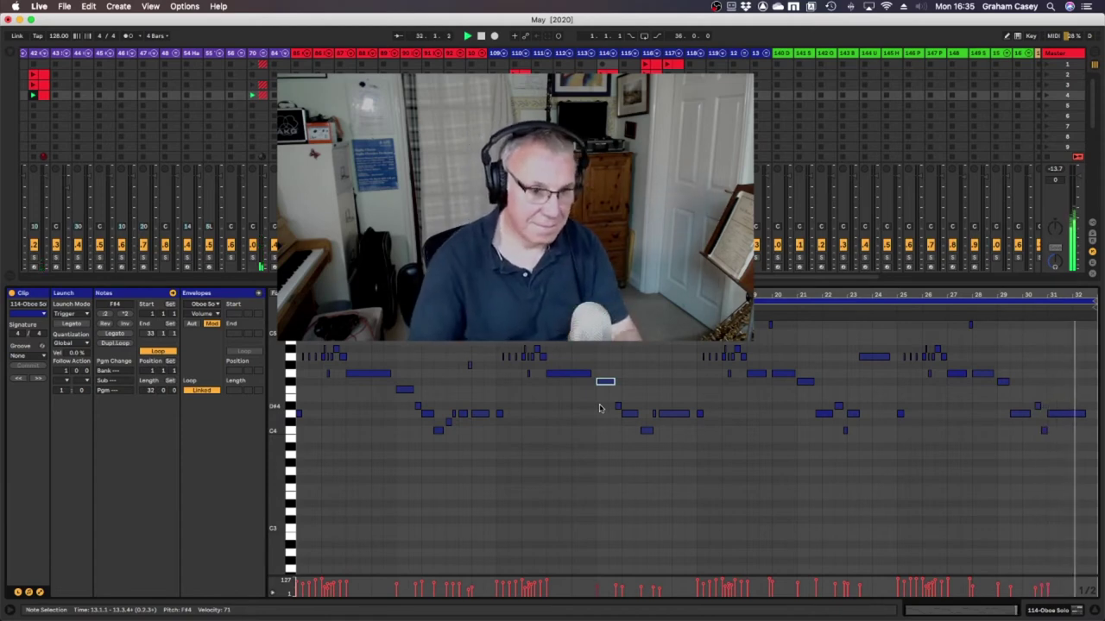
key(space)
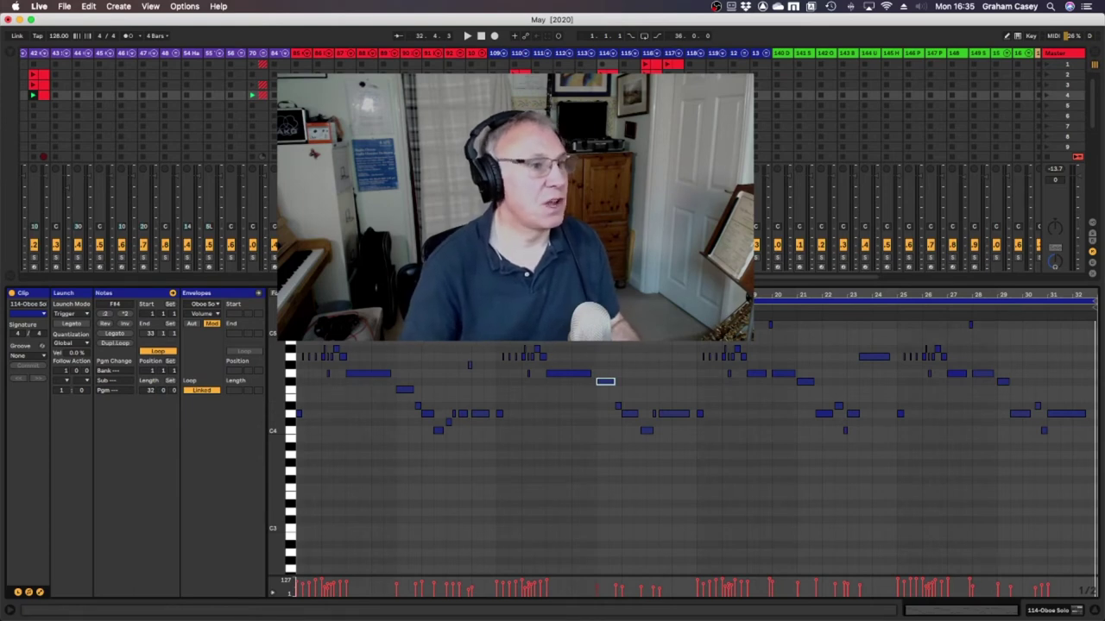
Show the scene 4 clips of Viola Section and 114-Oboe Solo together in one note editor, and hide and restore the mixer
scroll(552, 164, left, 10)
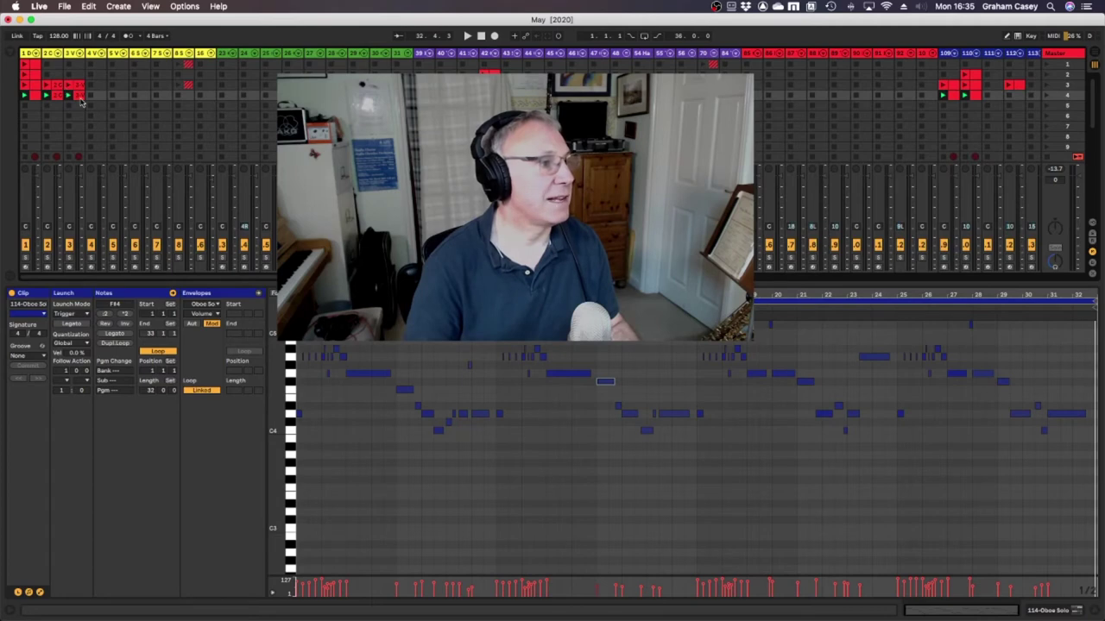
click(81, 99)
scroll(80, 99, right, 15)
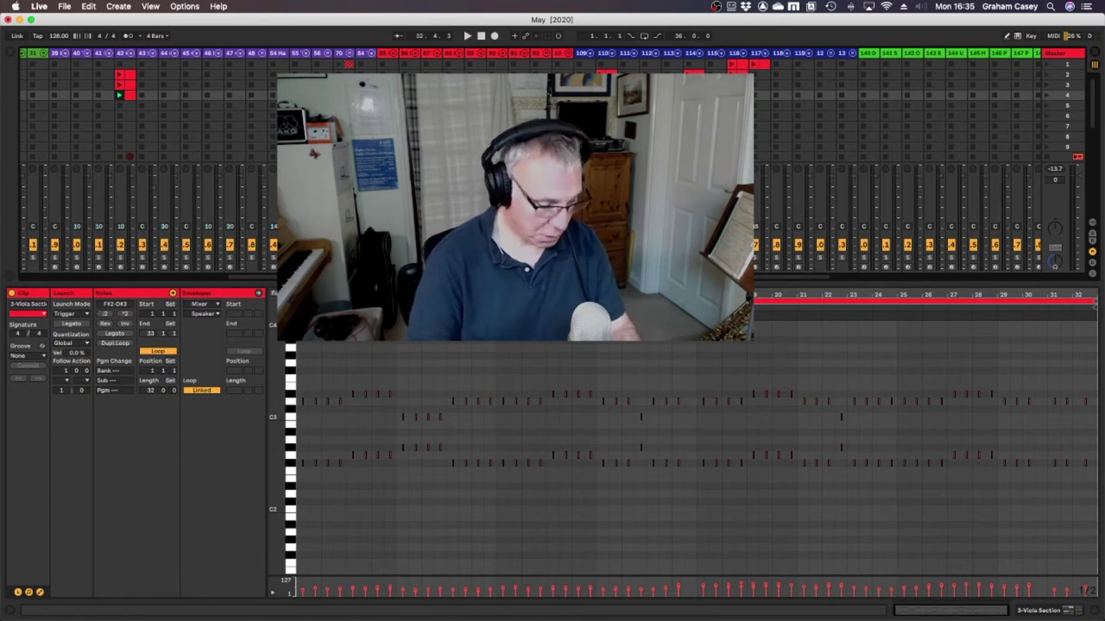
key(shift+Up)
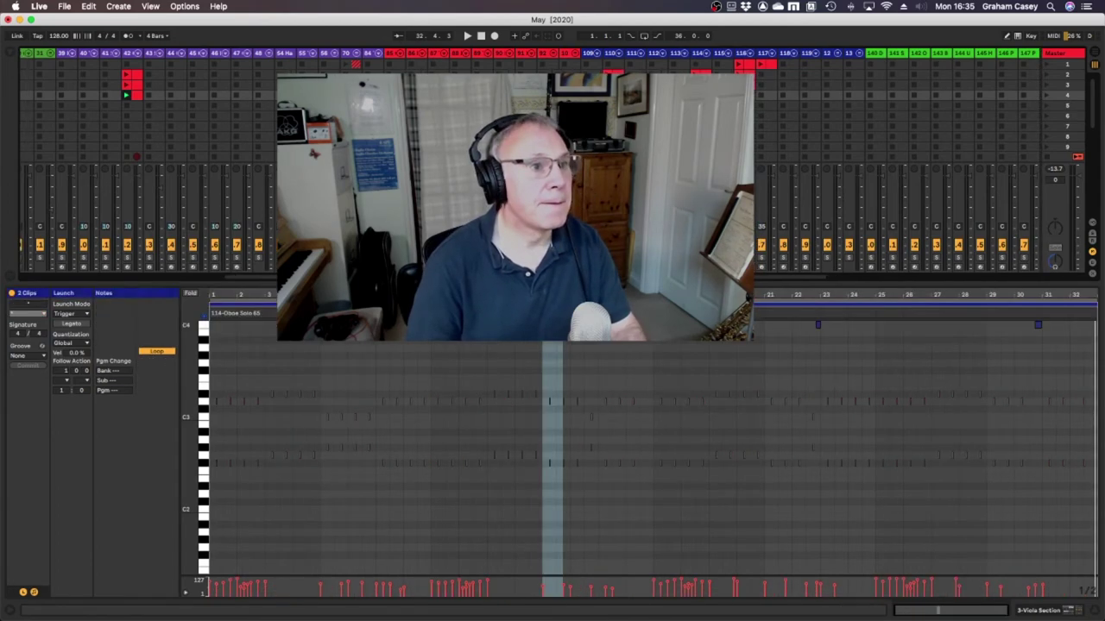
key(super+alt+m)
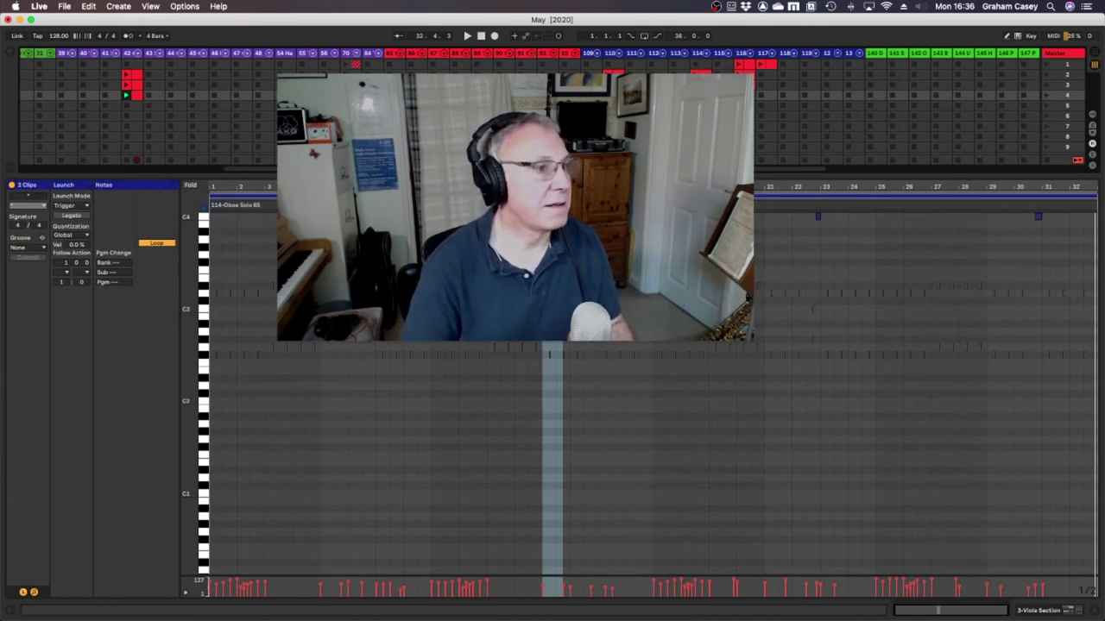
key(super+alt+m)
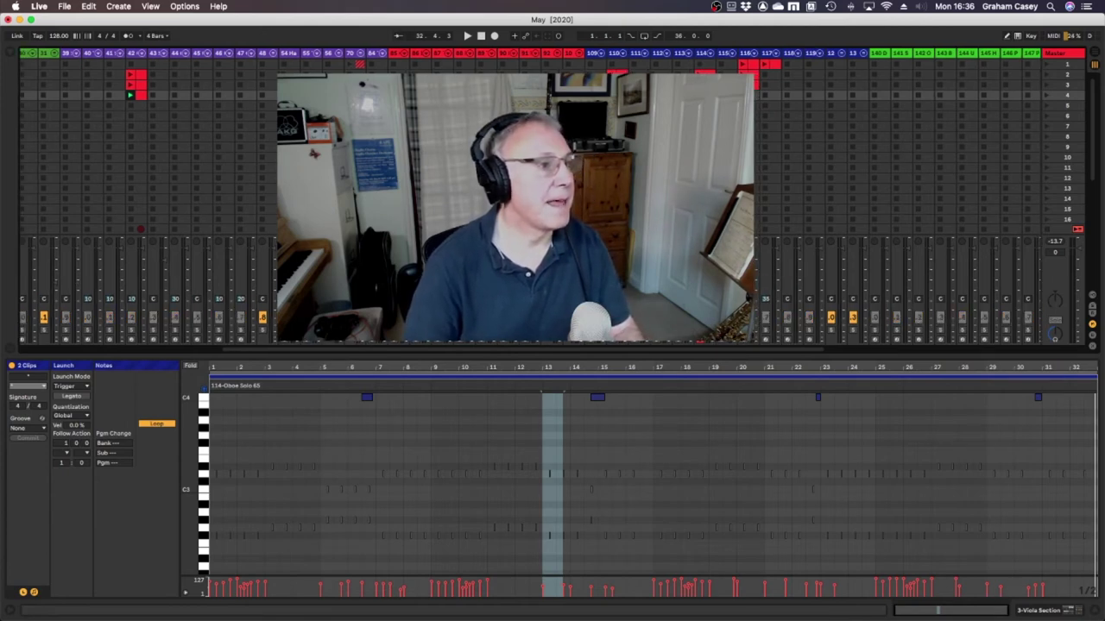
Solo the Viola Section, play it in scene 4 against the oboe solo, and enlarge the note editor
scroll(552, 138, left, 10)
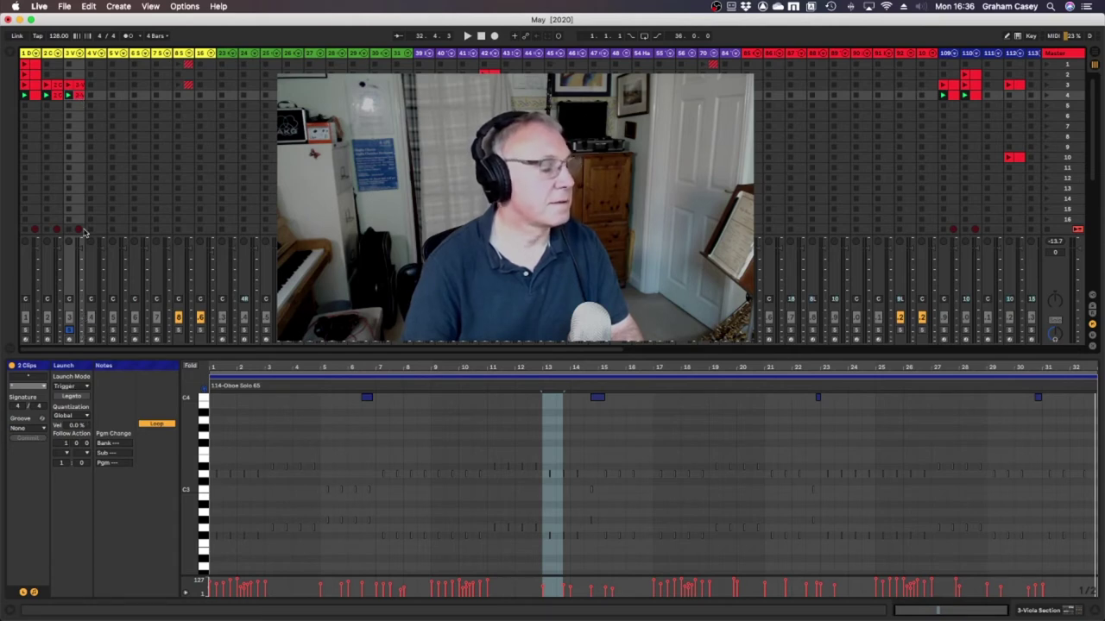
key(space)
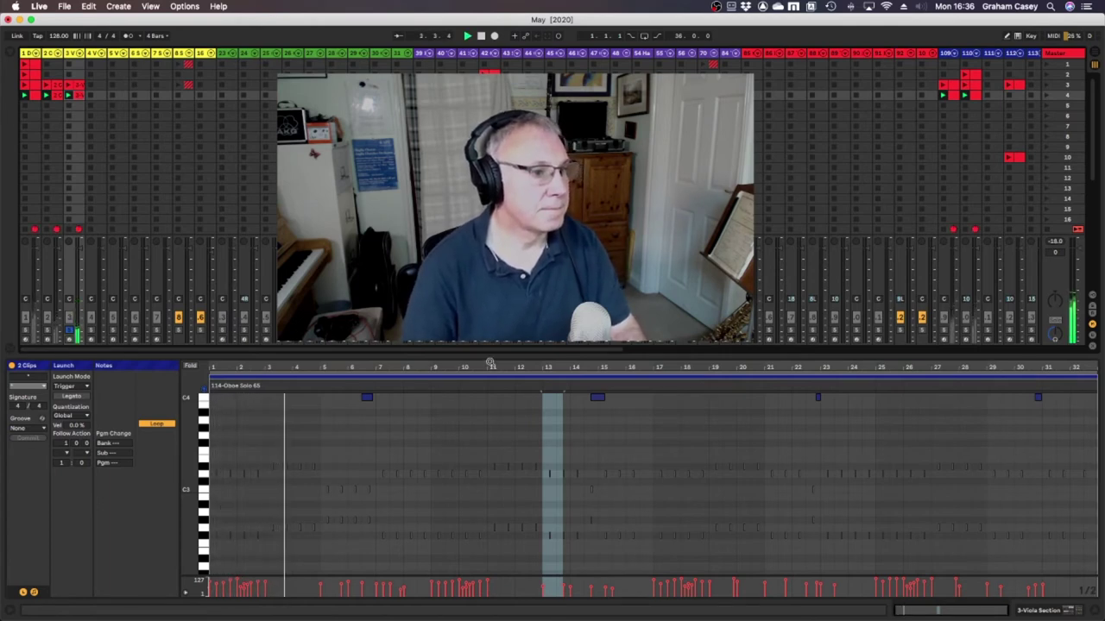
drag(491, 357, 489, 306)
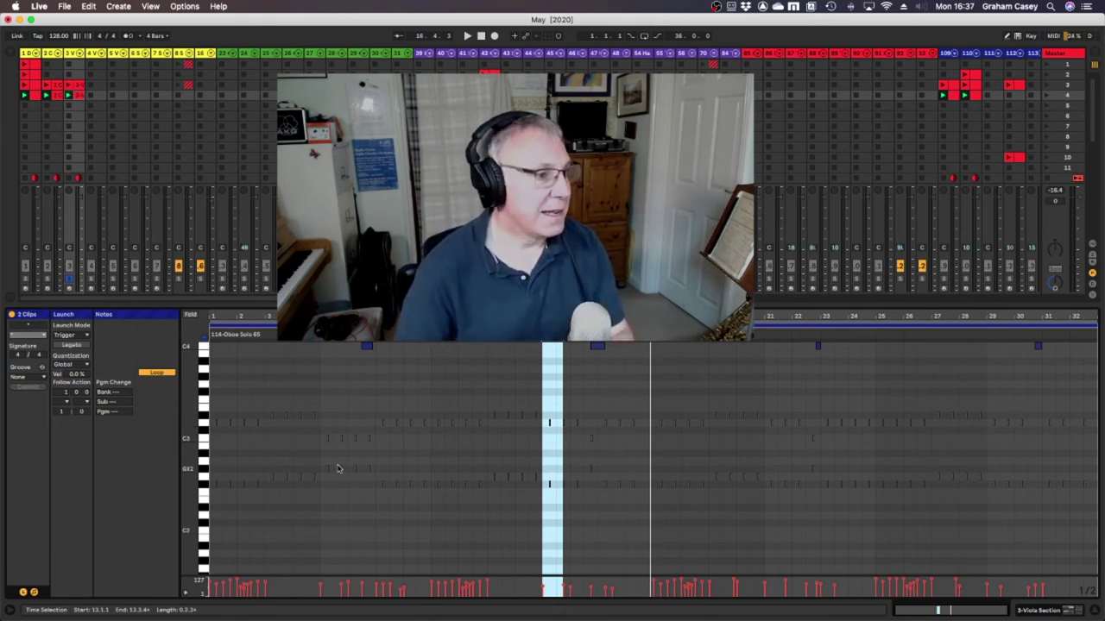
Bring the viola clip's notes to the front of the editor and play scene 4 with the first three string tracks soloed
click(273, 417)
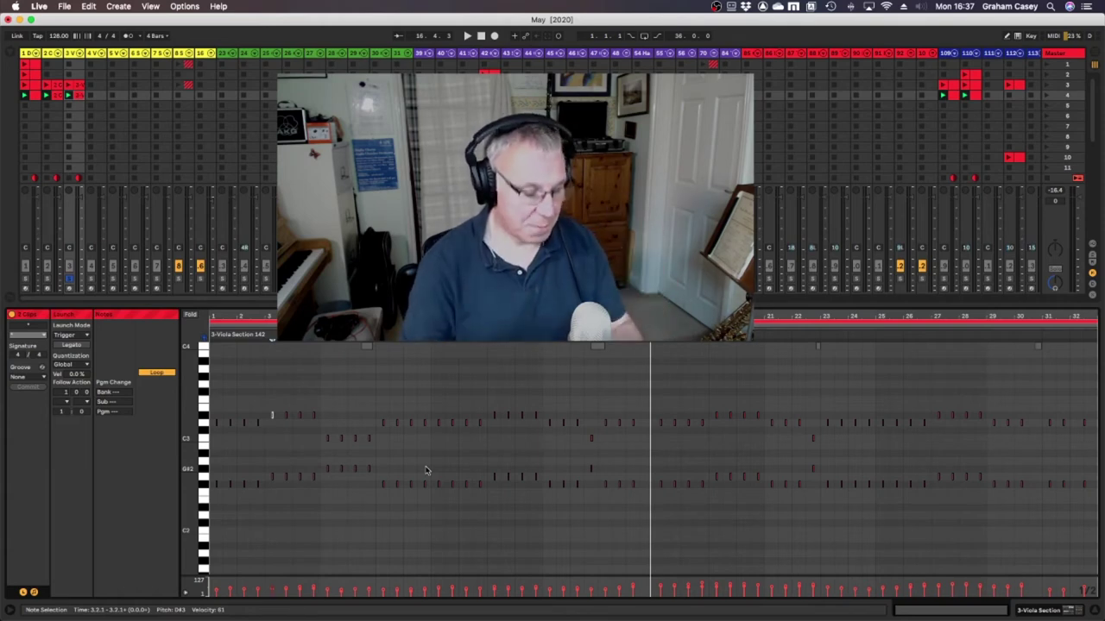
key(space)
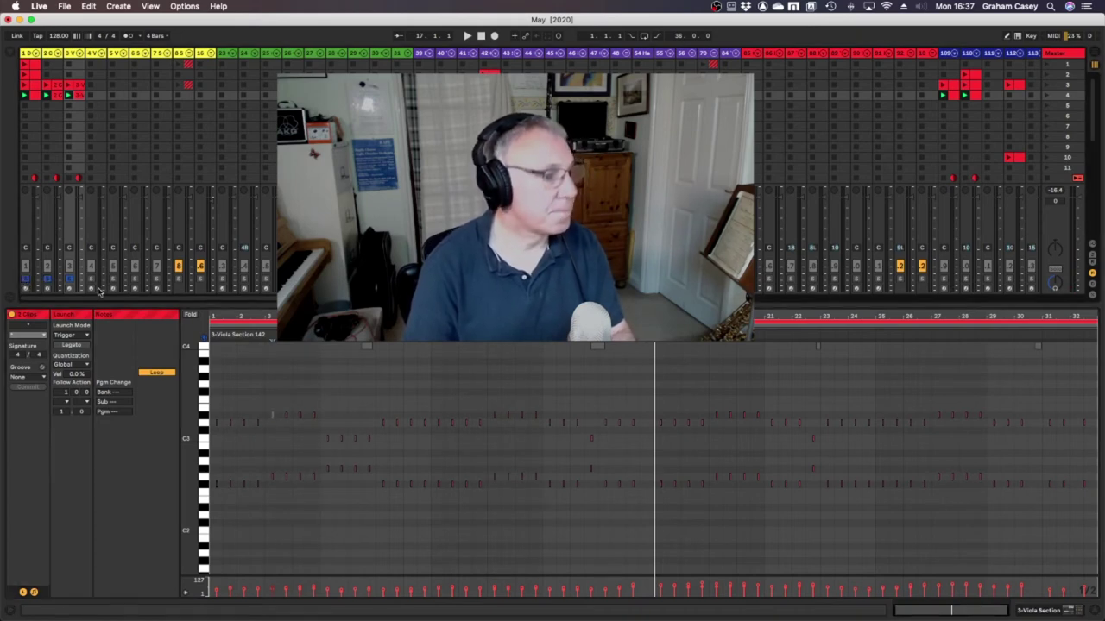
key(space)
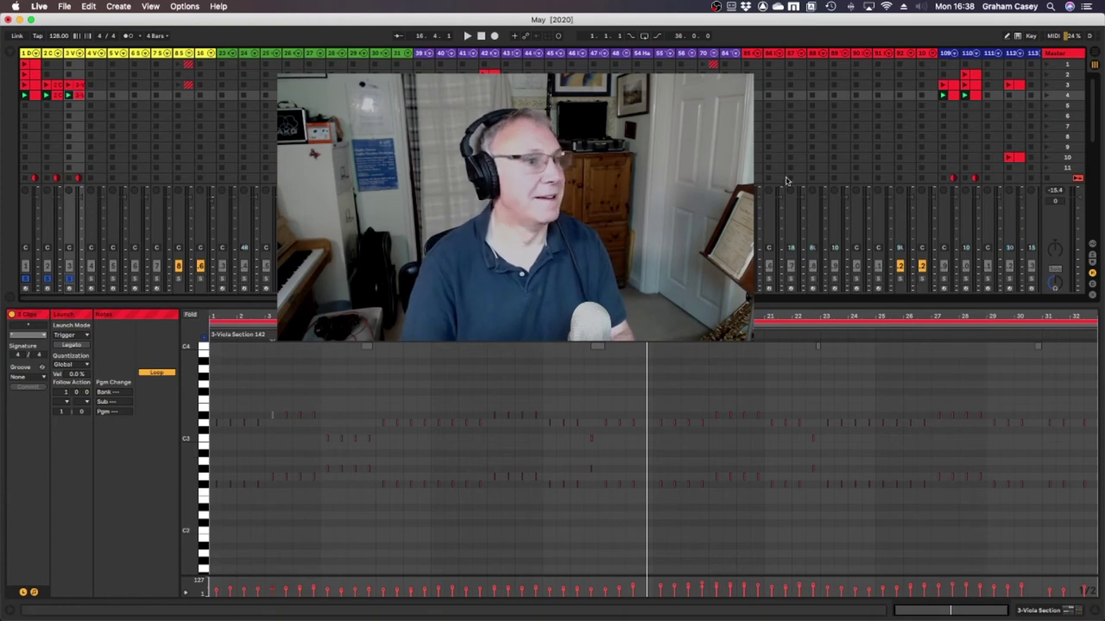
Clear the solos on the oboe and string tracks and play scene 4 with the full arrangement
scroll(792, 164, right, 10)
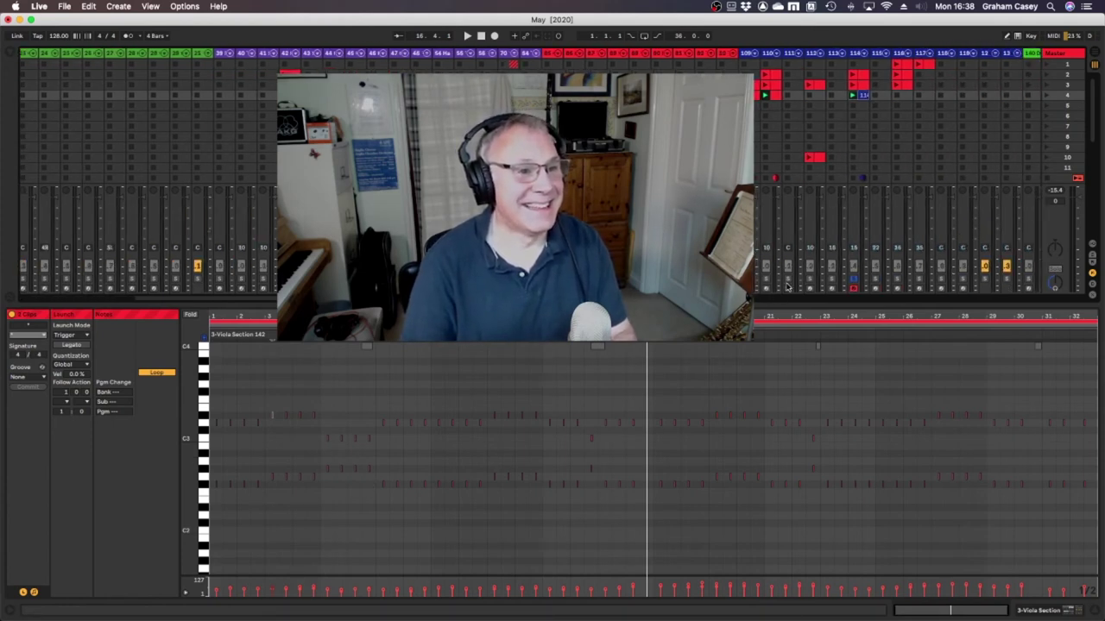
key(space)
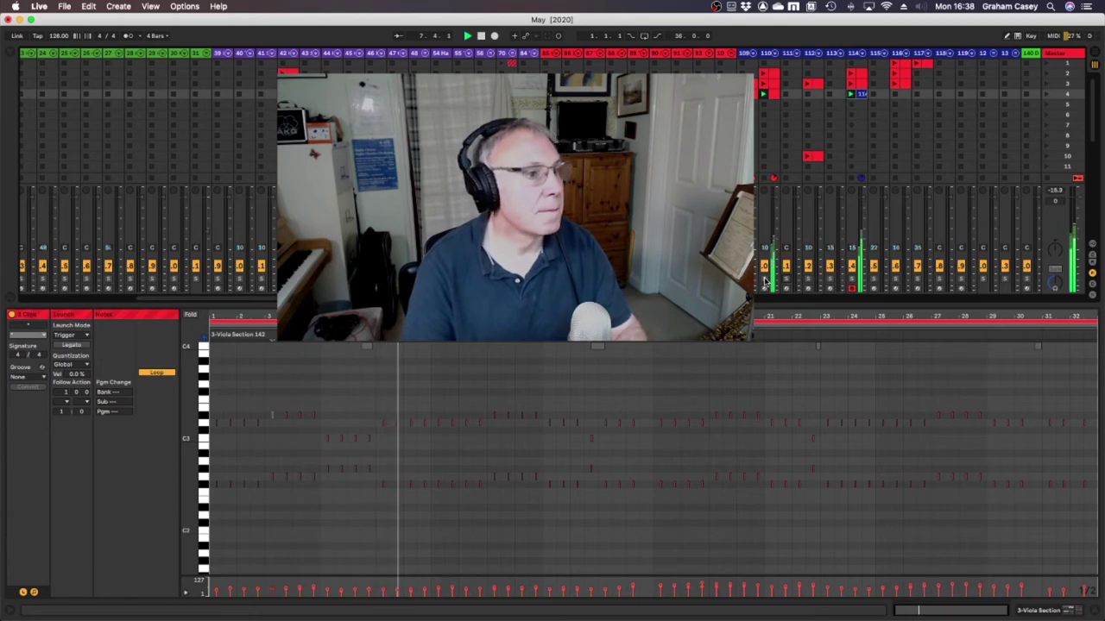
scroll(552, 130, left, 5)
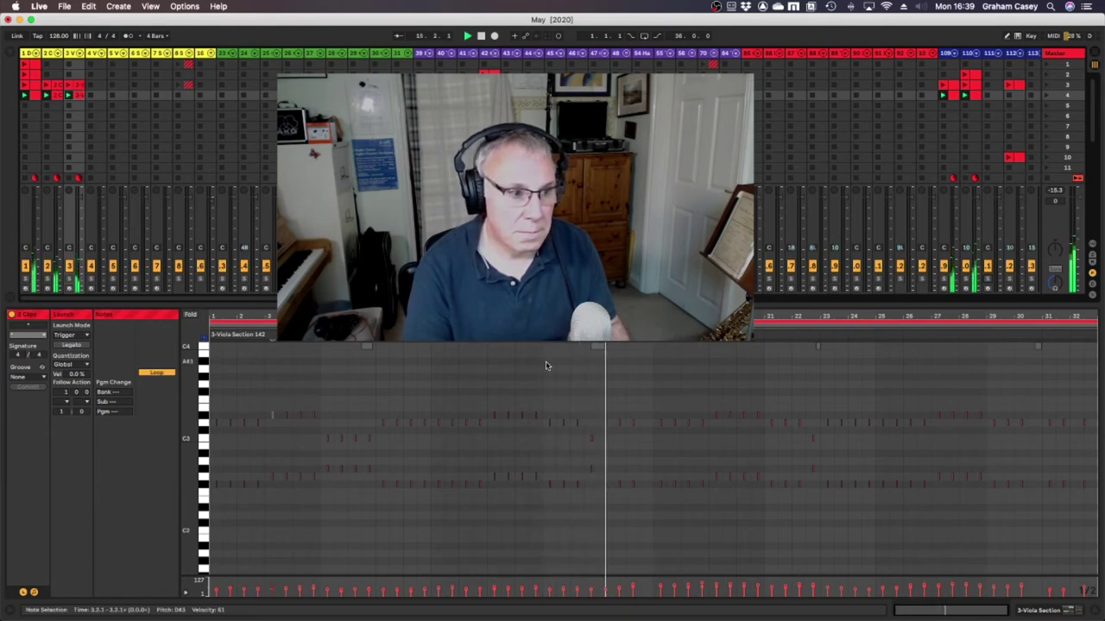
Raise the oboe clip's bar 13 note by a semitone to F#4 and play the result
scroll(543, 391, up, 5)
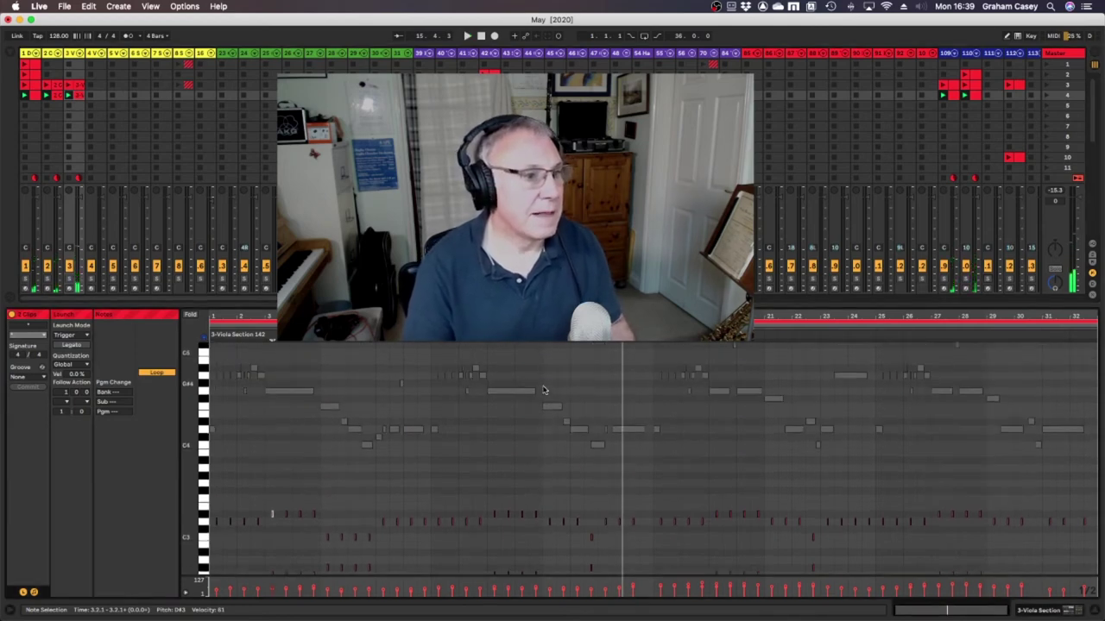
click(553, 437)
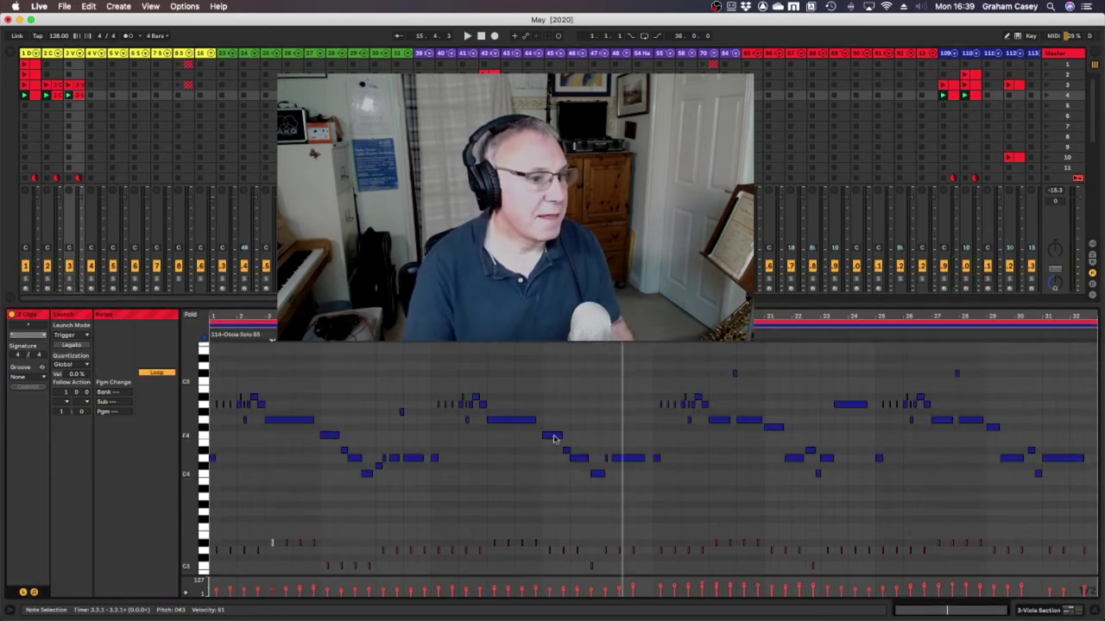
key(Up)
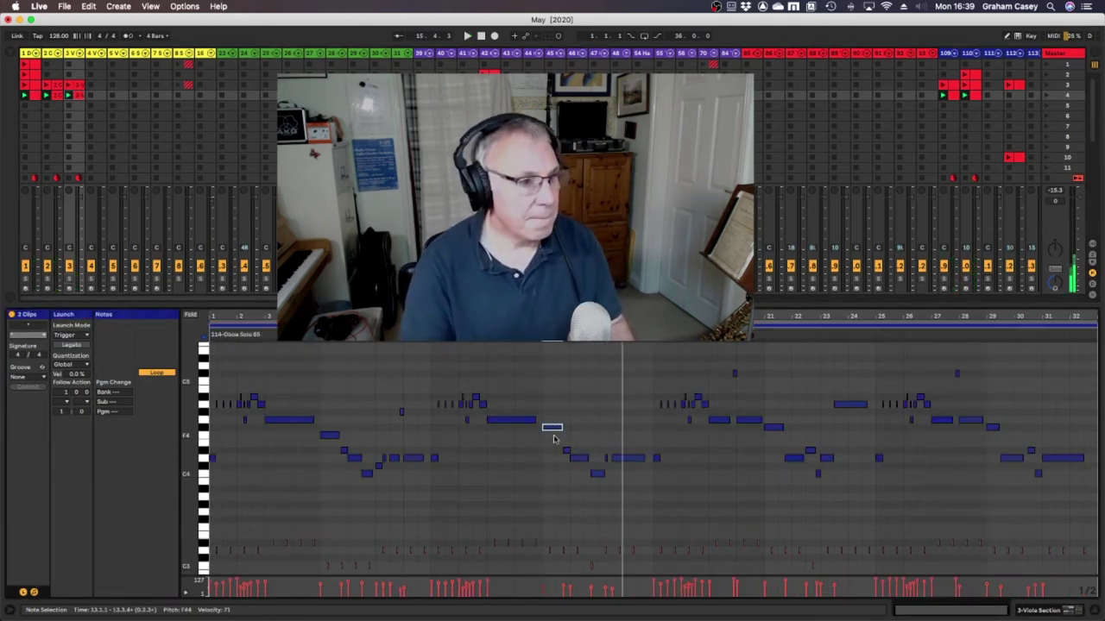
key(space)
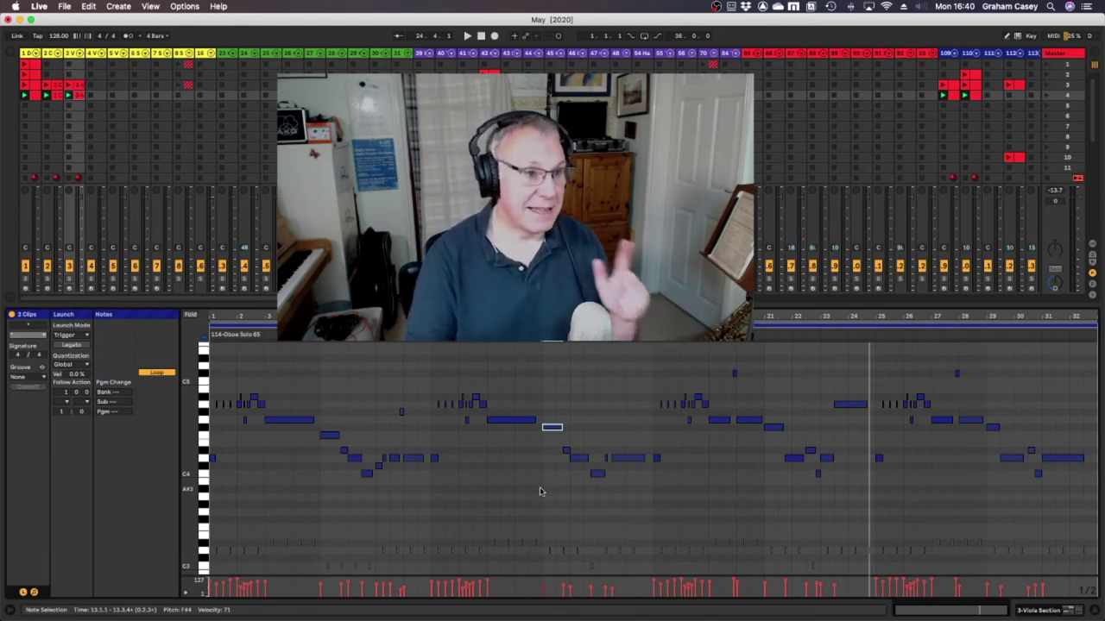
Copy the scene 4 clip of 114-Oboe Solo into the scene 4 slot of 117-Piccolo Solo
scroll(147, 129, right, 1)
scroll(147, 130, right, 10)
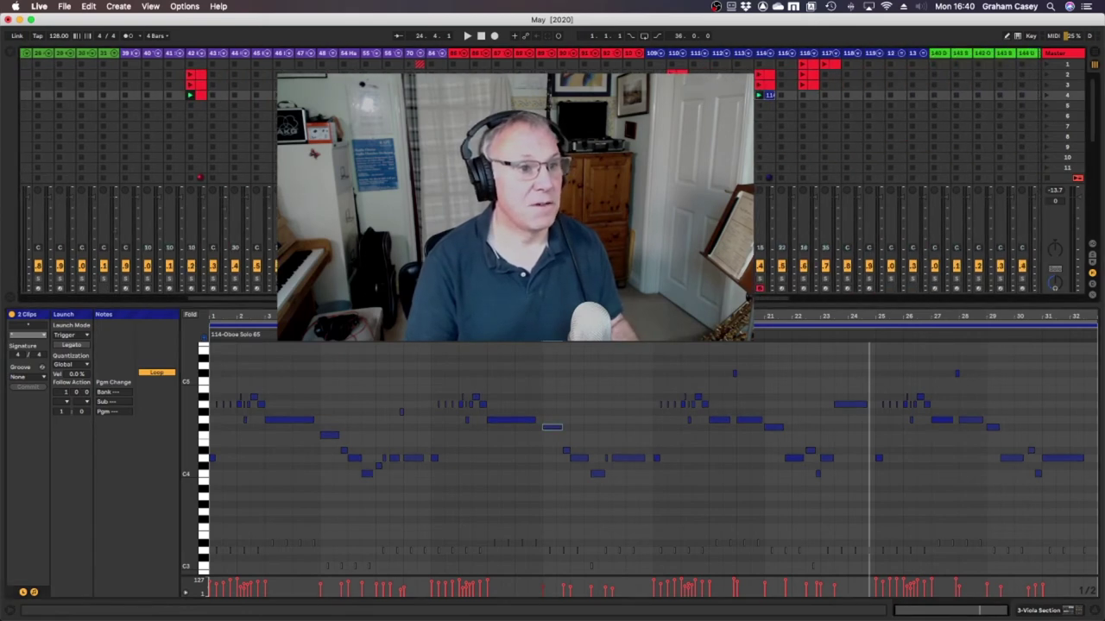
click(768, 96)
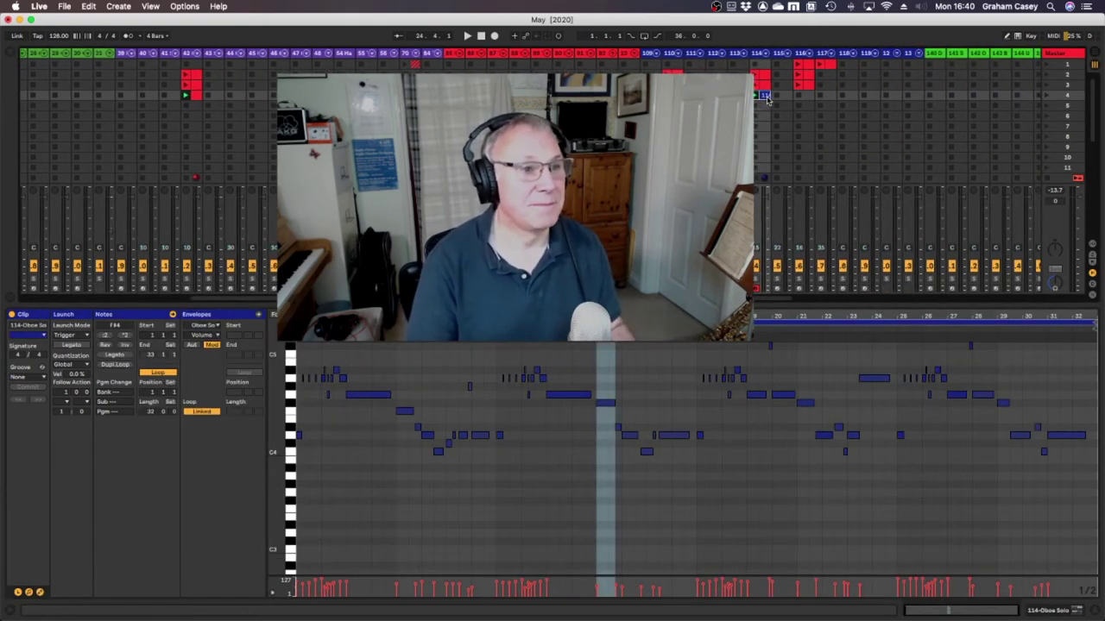
right_click(767, 98)
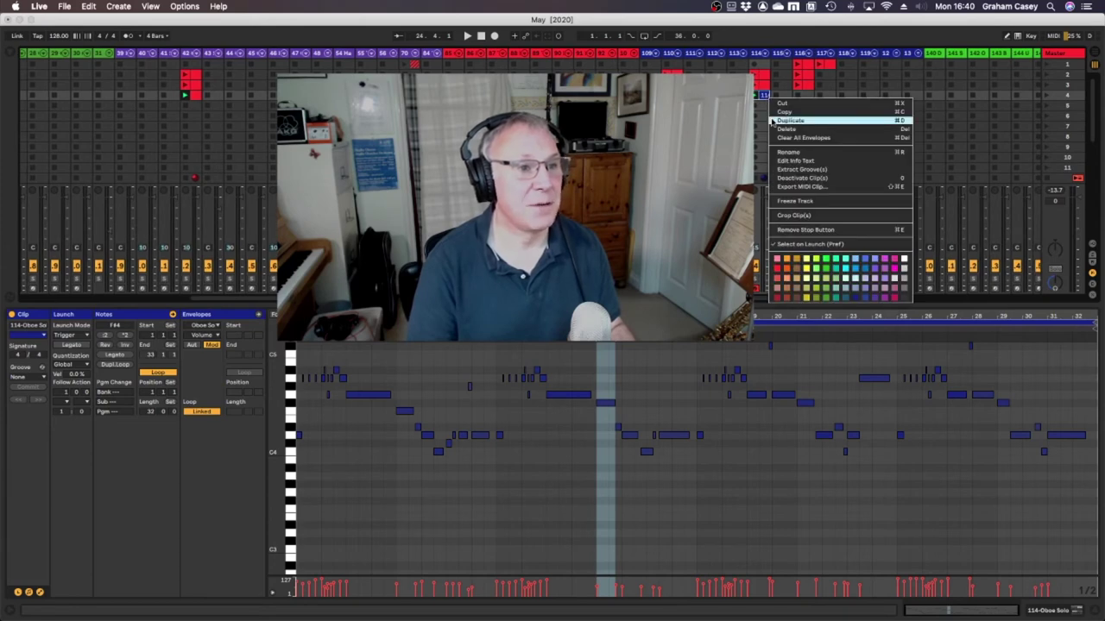
click(783, 112)
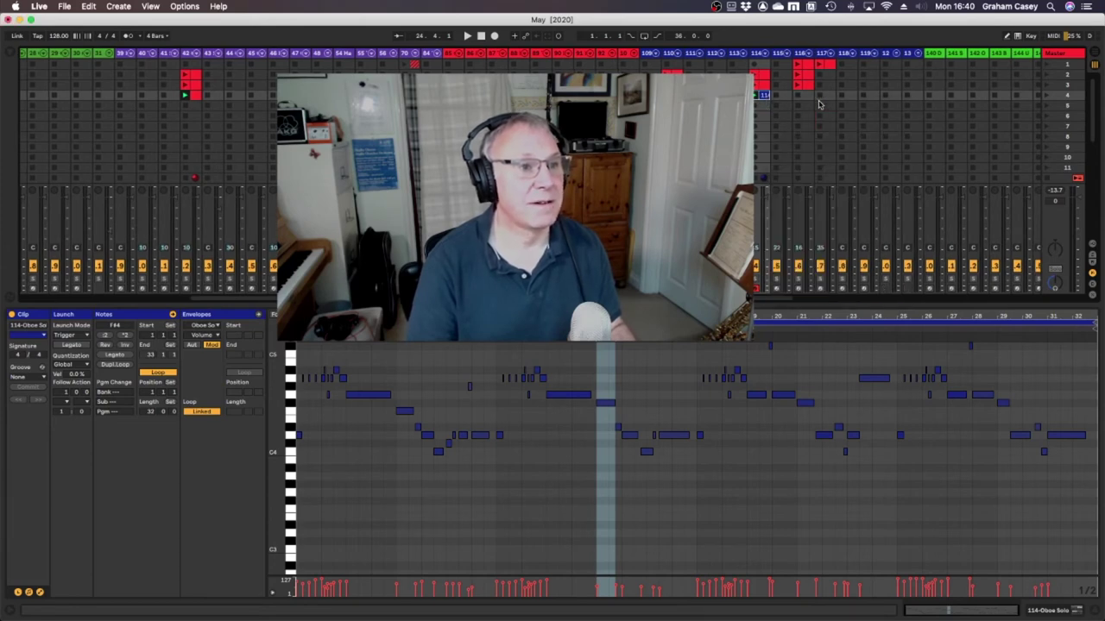
click(826, 105)
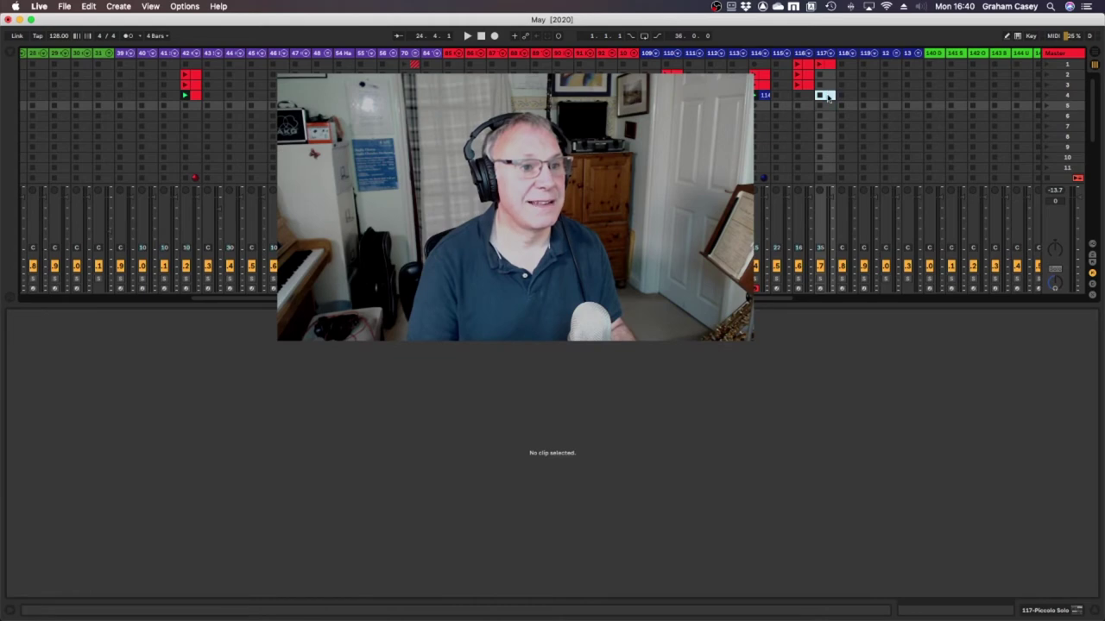
click(826, 97)
right_click(827, 98)
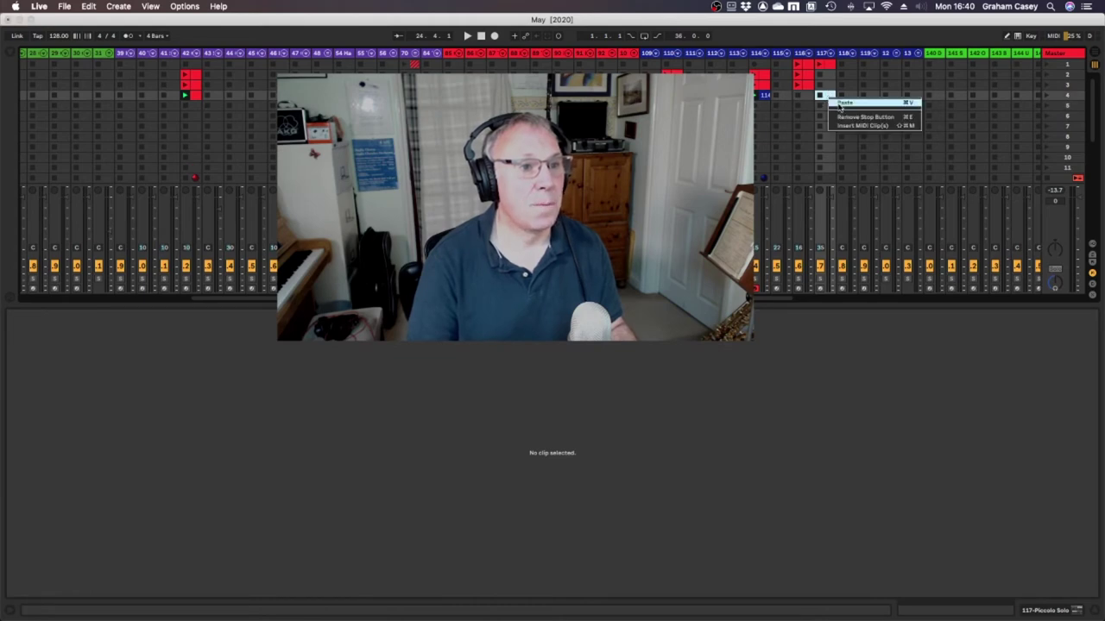
click(841, 103)
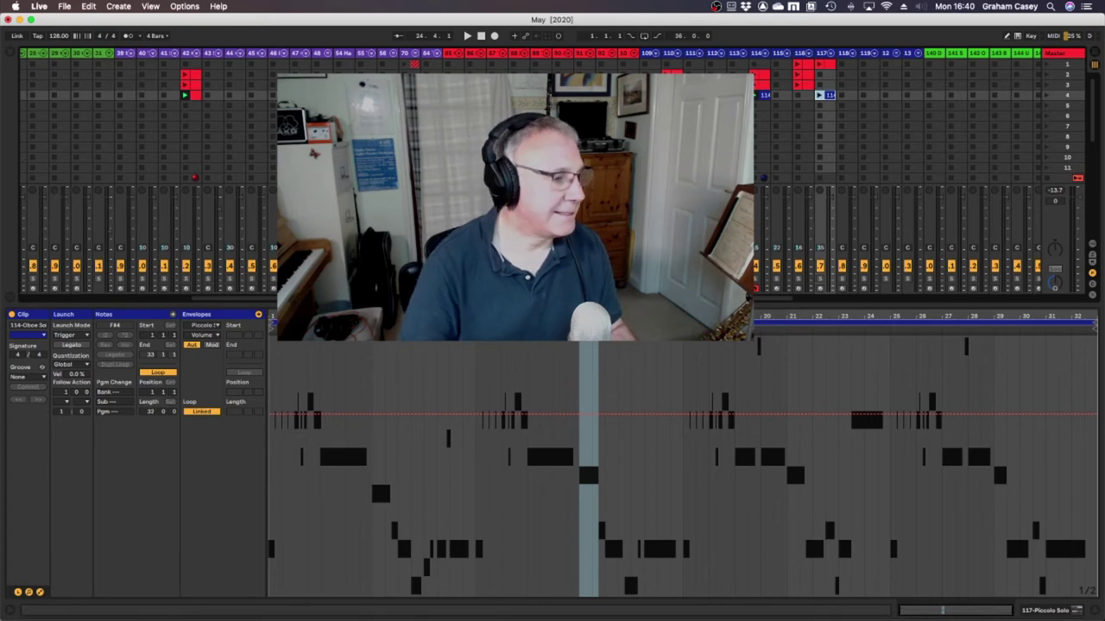
Hide the piccolo clip's envelopes, resize the note editor, and transpose all of the clip's notes up one octave
click(39, 592)
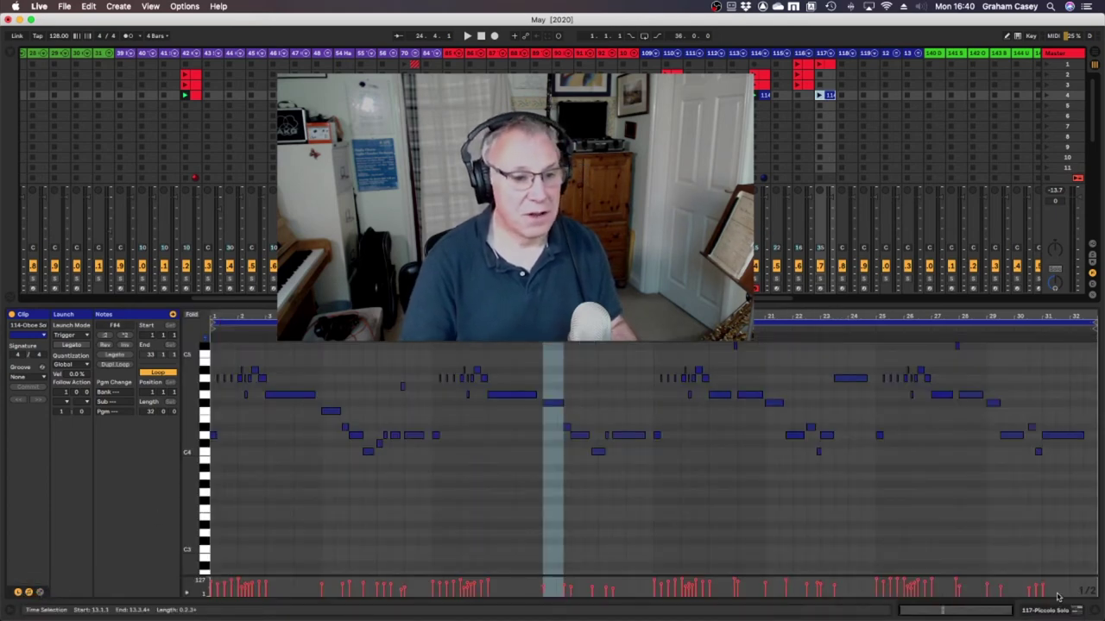
key(super+a)
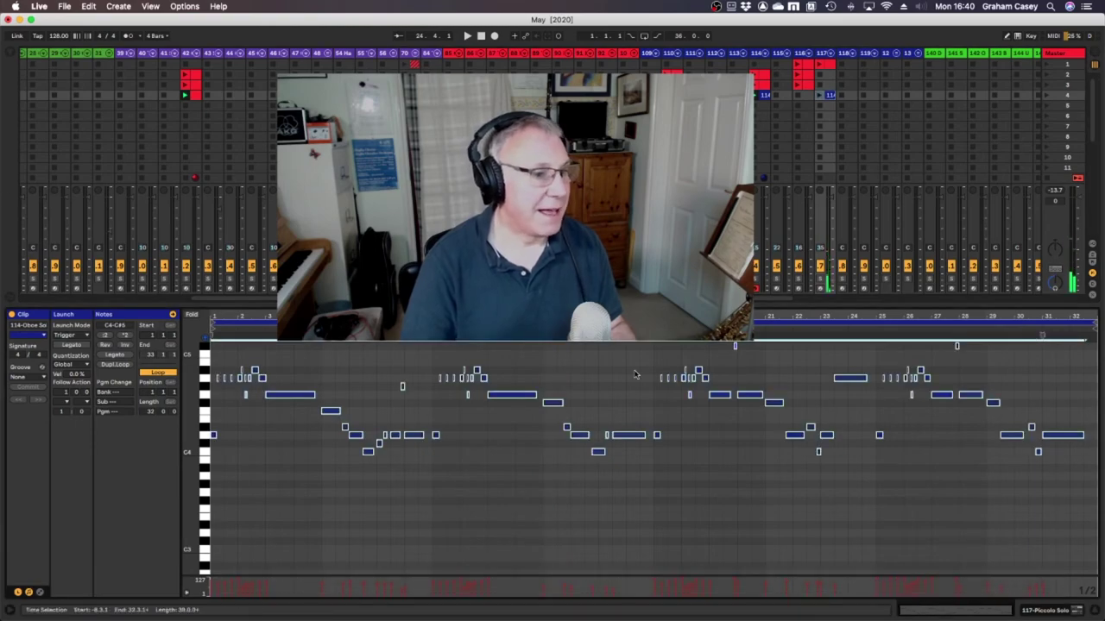
drag(591, 308, 590, 374)
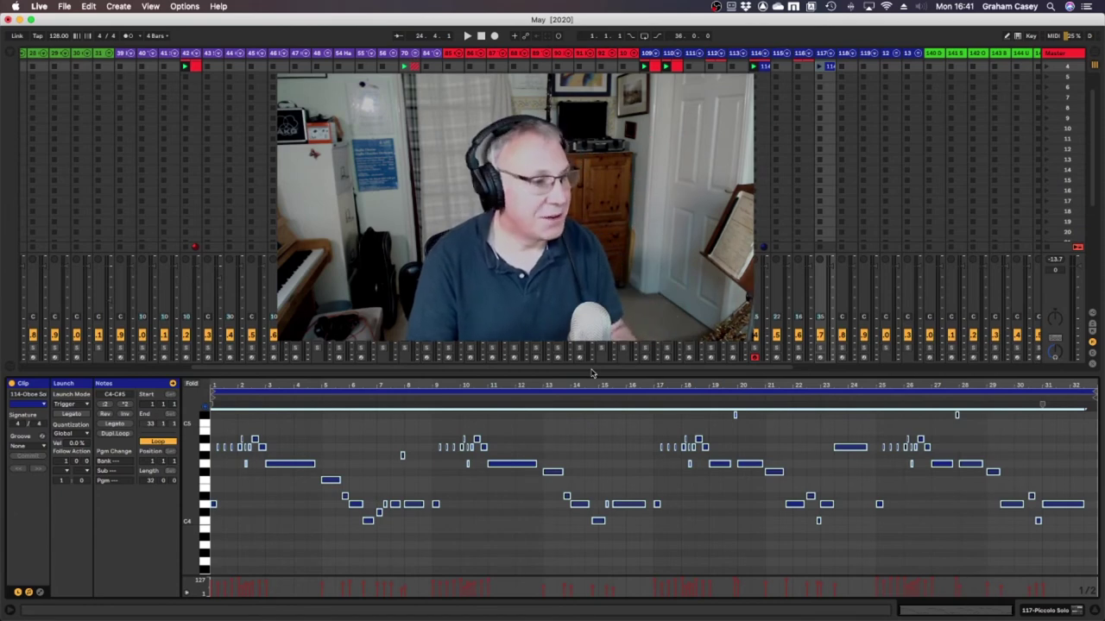
key(shift+Up)
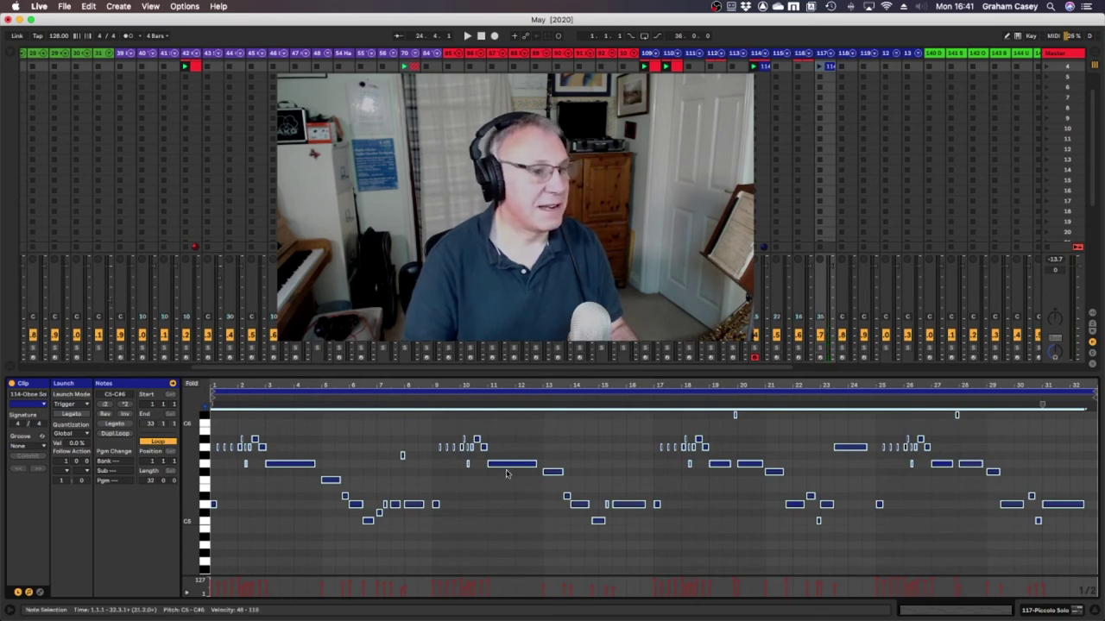
Delete all of the piccolo clip's notes in bars 1 to 16
drag(647, 582, 212, 586)
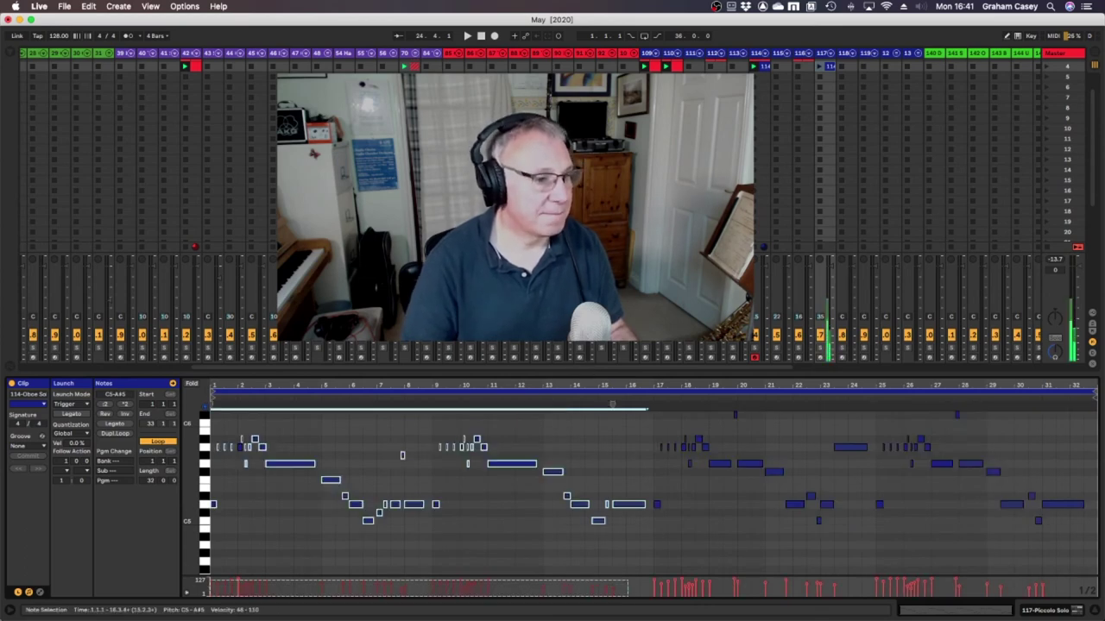
key(Delete)
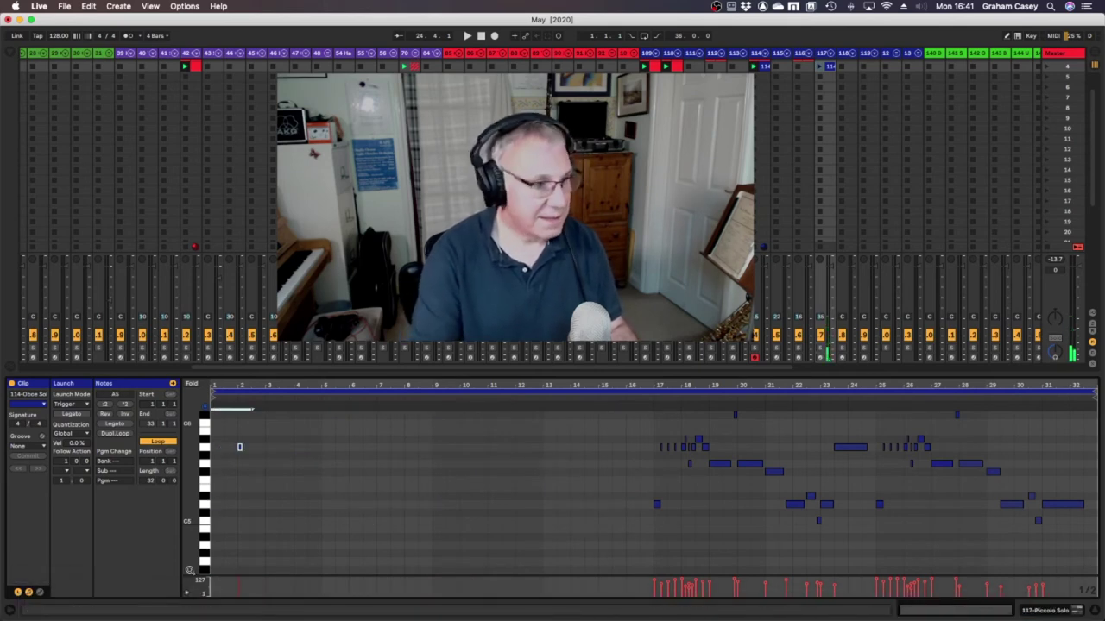
key(Delete)
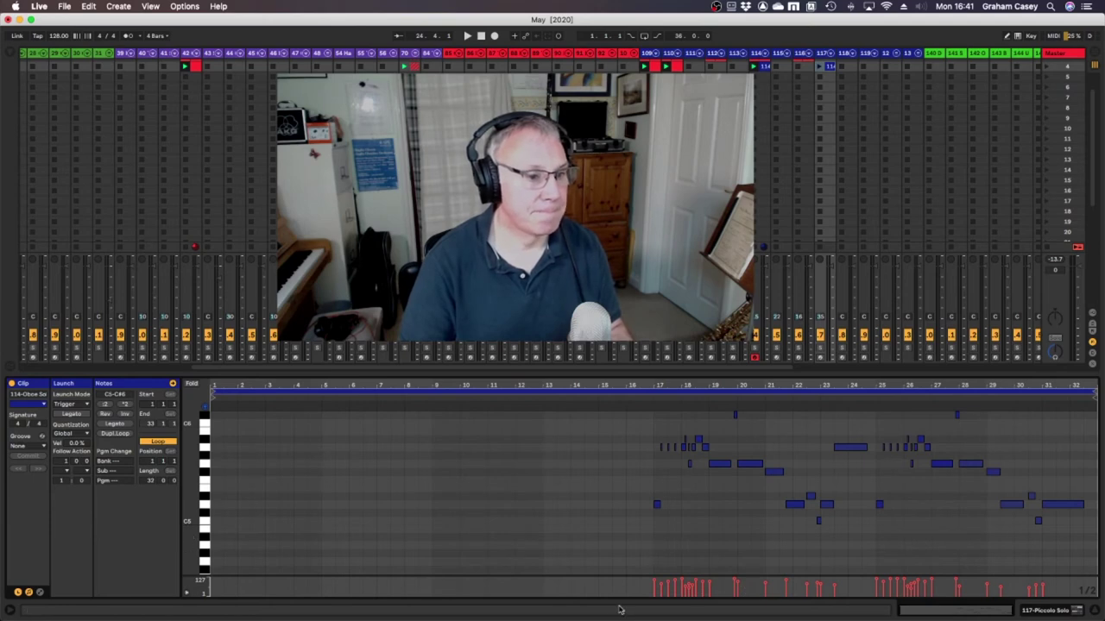
Transpose the piccolo notes from bar 17 to the end up another octave and audition the highest pitch, C#7
drag(650, 596, 1094, 595)
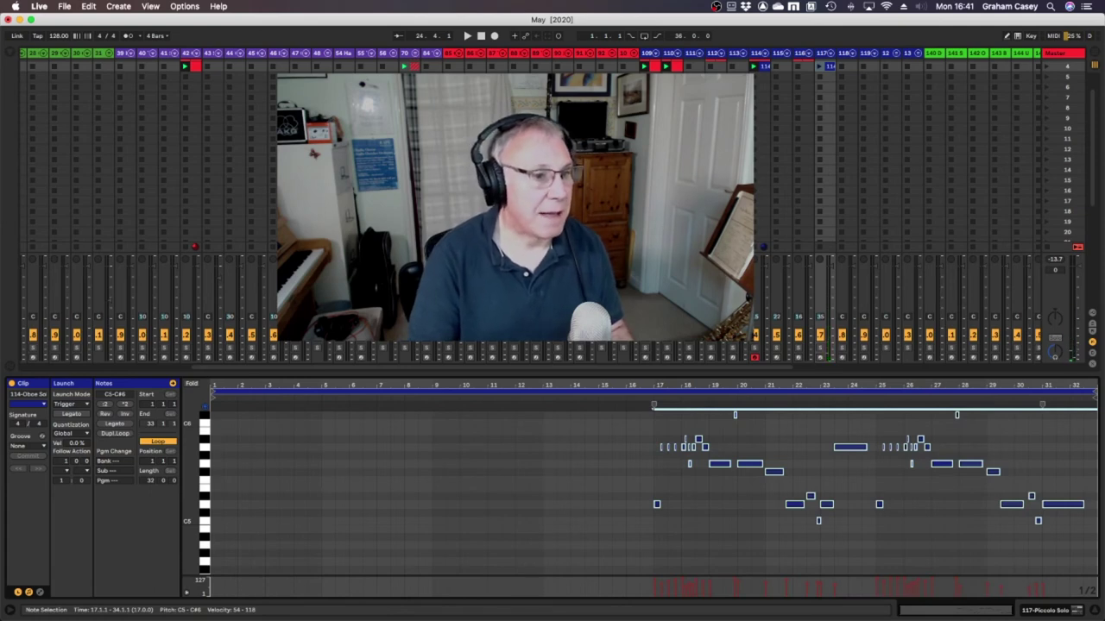
key(shift+Up)
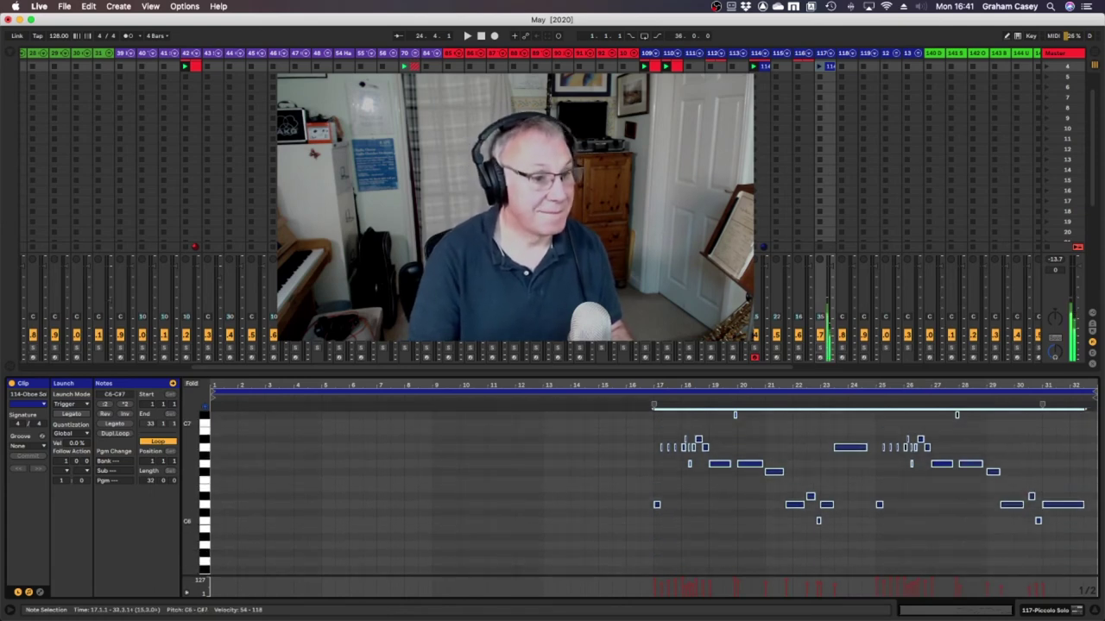
scroll(490, 424, up, 3)
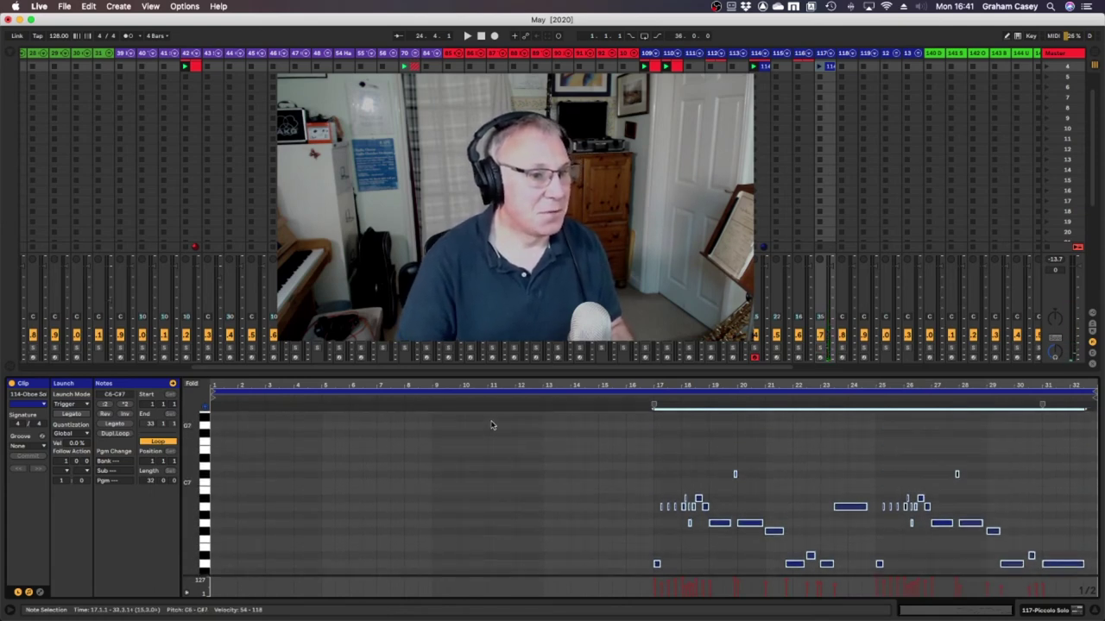
click(204, 476)
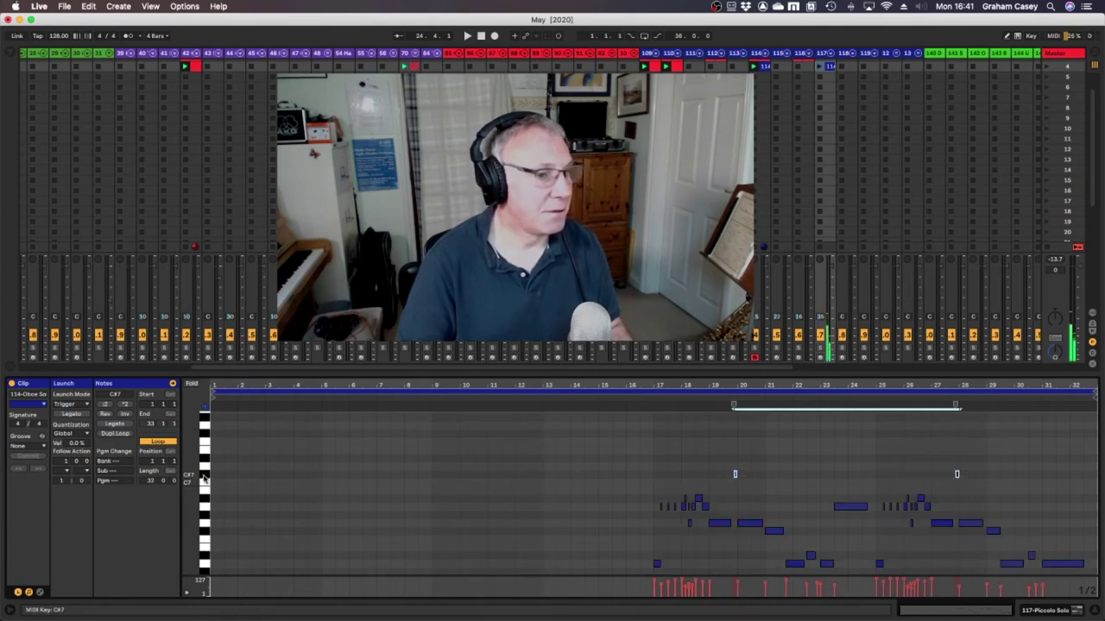
click(634, 545)
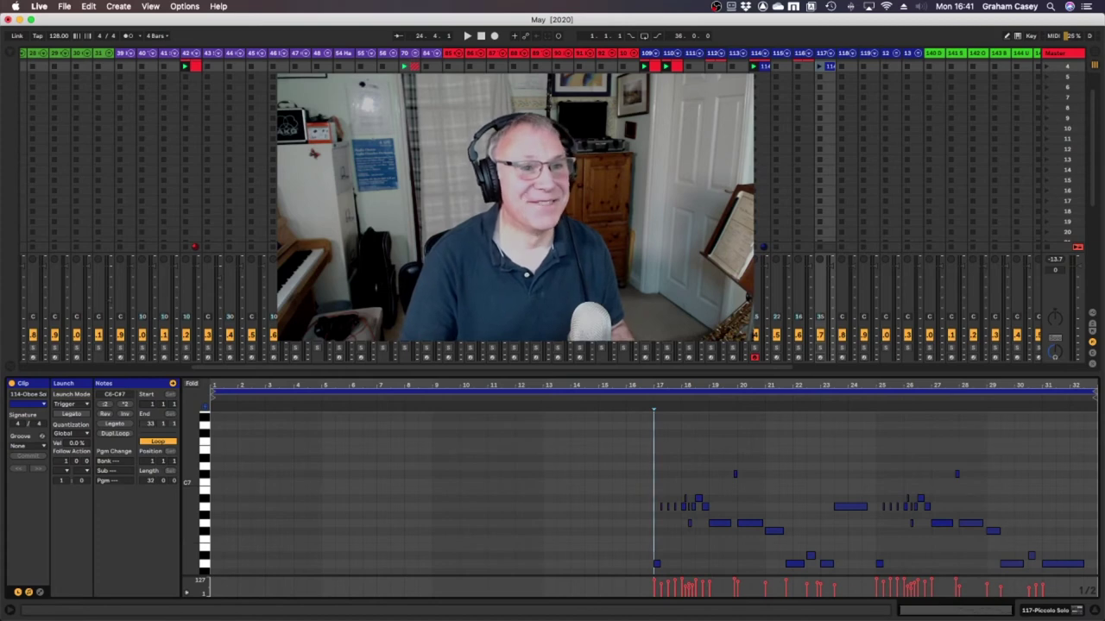
Launch scene 4, play it through with the new piccolo part, and stop playback
click(1047, 67)
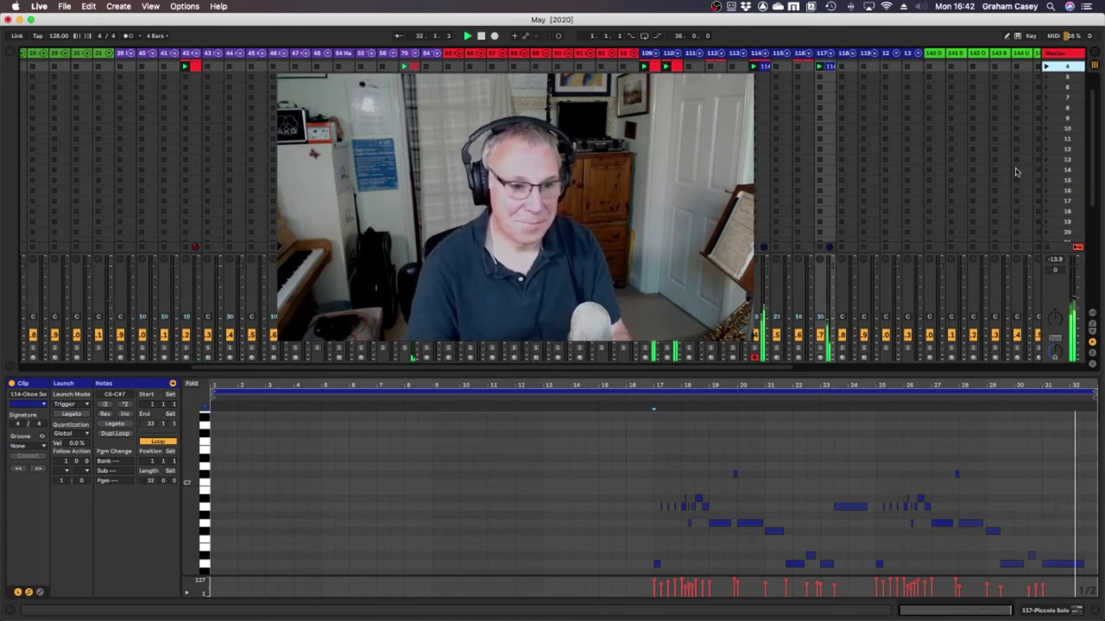
key(space)
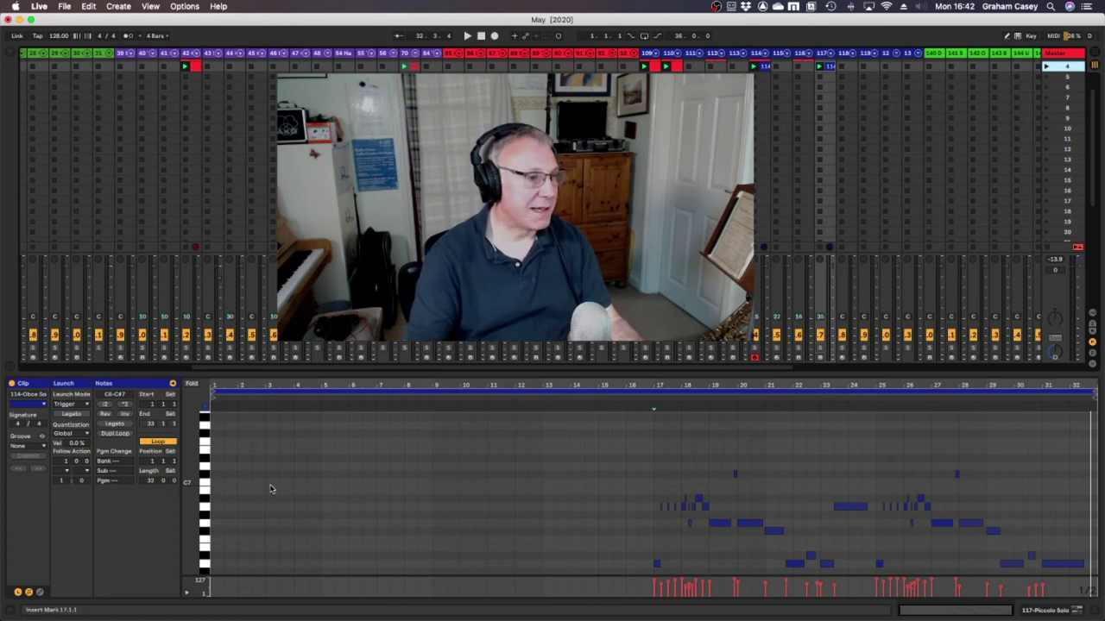
key(space)
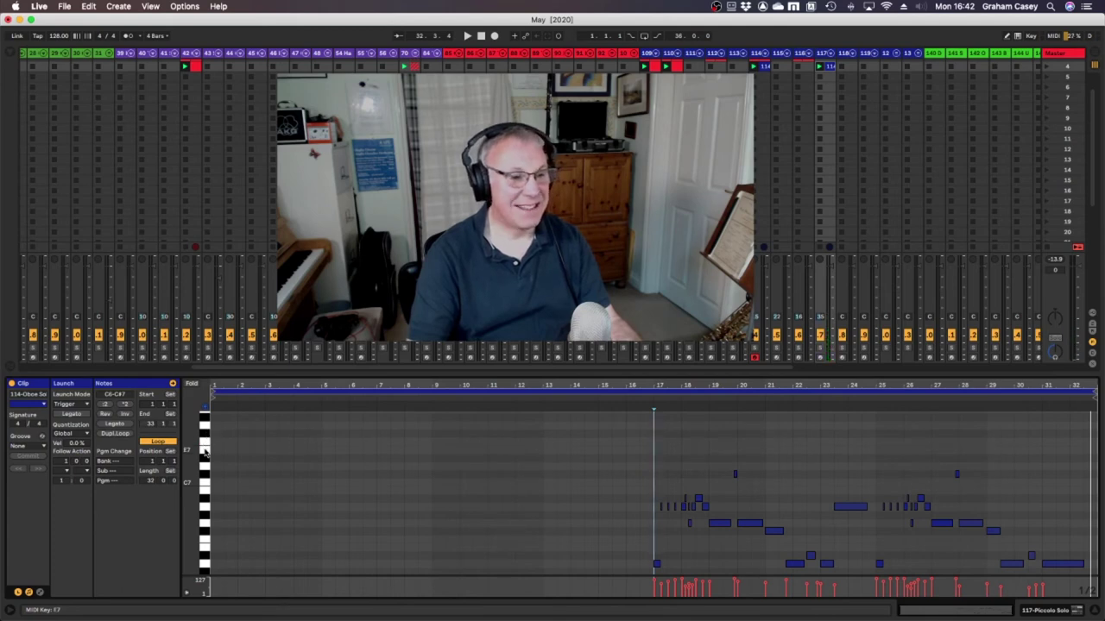
Audition the piccolo clip's highest pitch, C#7, and clear the note selection
click(208, 477)
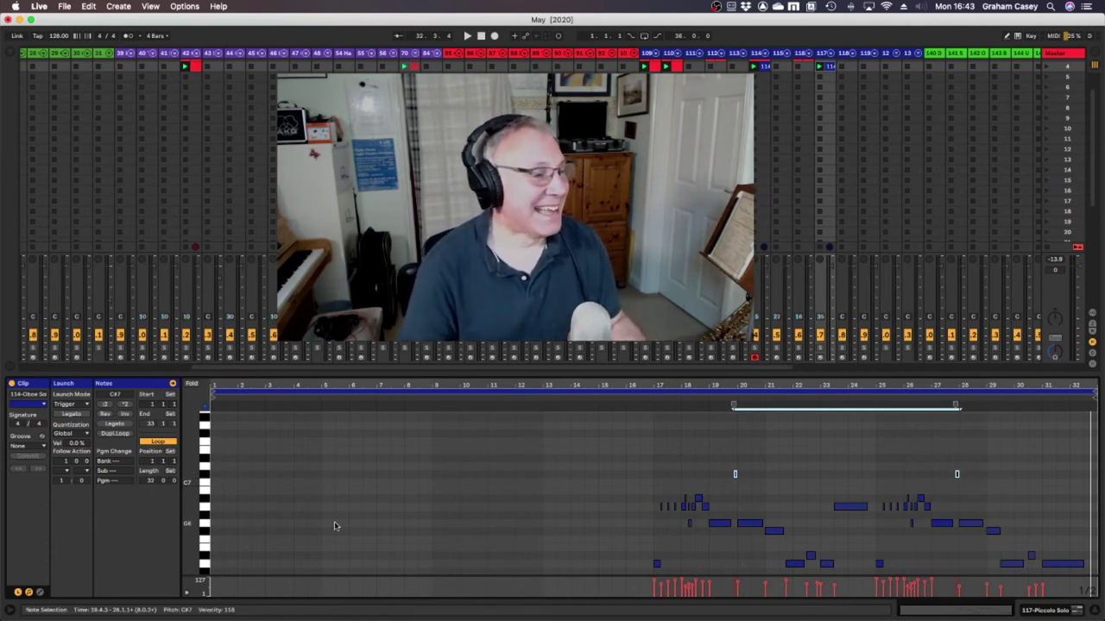
scroll(334, 526, down, 2)
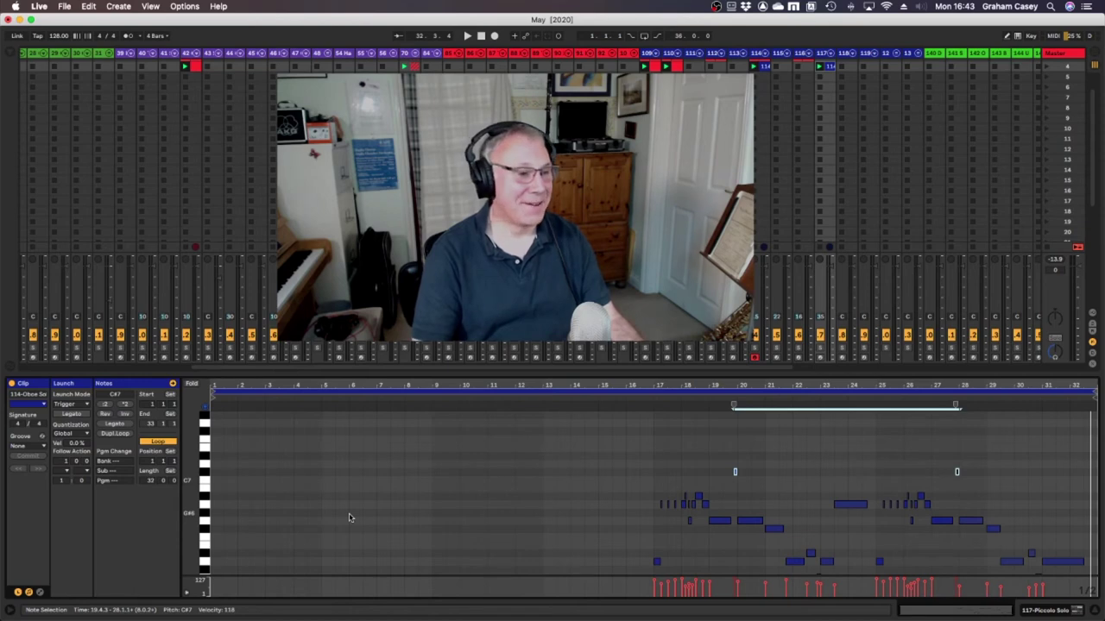
click(360, 492)
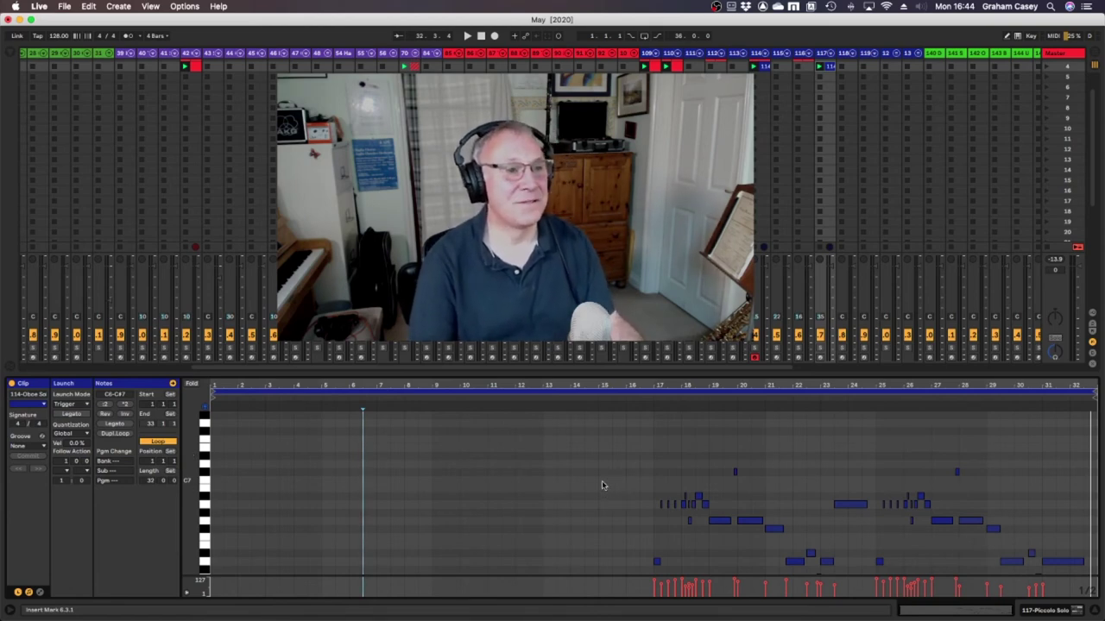
Transpose all of the piccolo clip's notes, from bar 17 to the end, down five semitones
scroll(602, 488, down, 1)
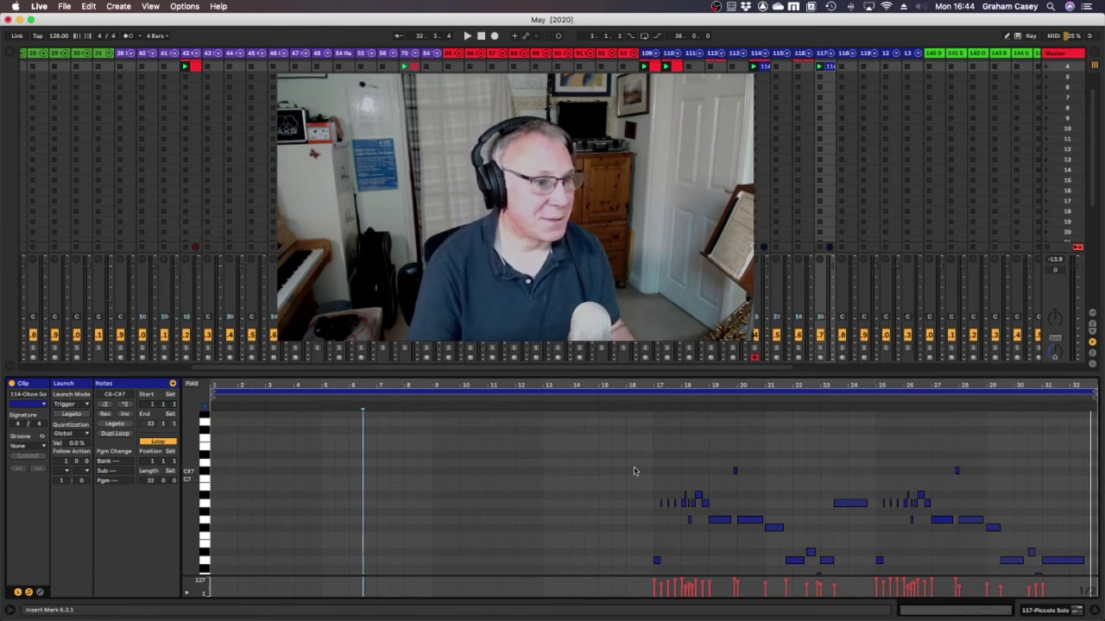
scroll(629, 472, down, 3)
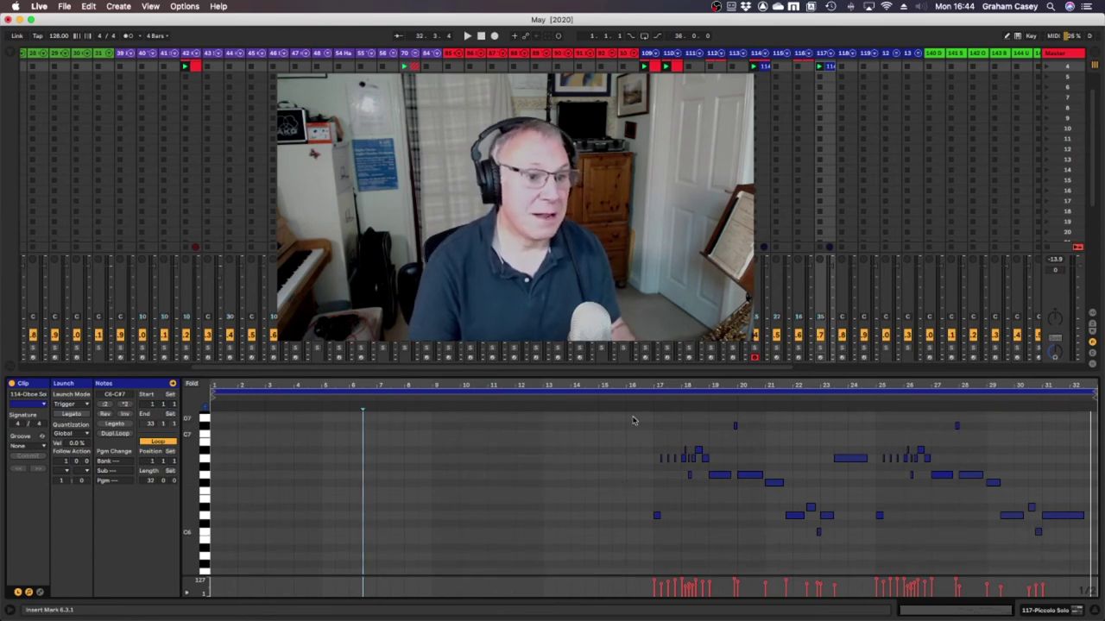
drag(633, 417, 1091, 544)
scroll(541, 529, down, 1)
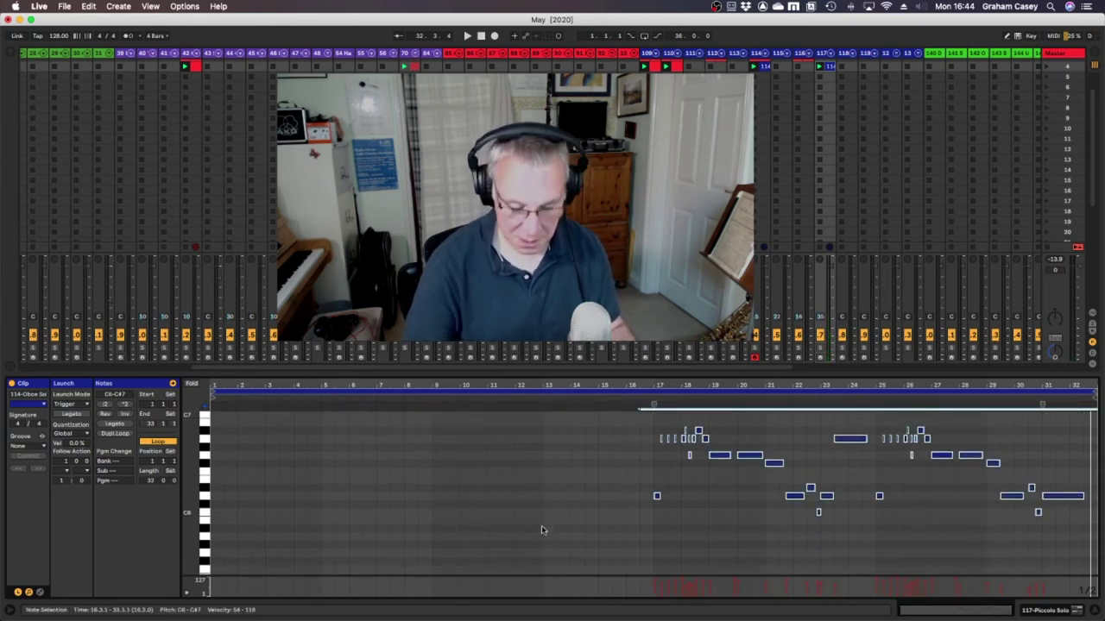
key(Down)
key(Down)
key(Down)
key(Down)
key(Down)
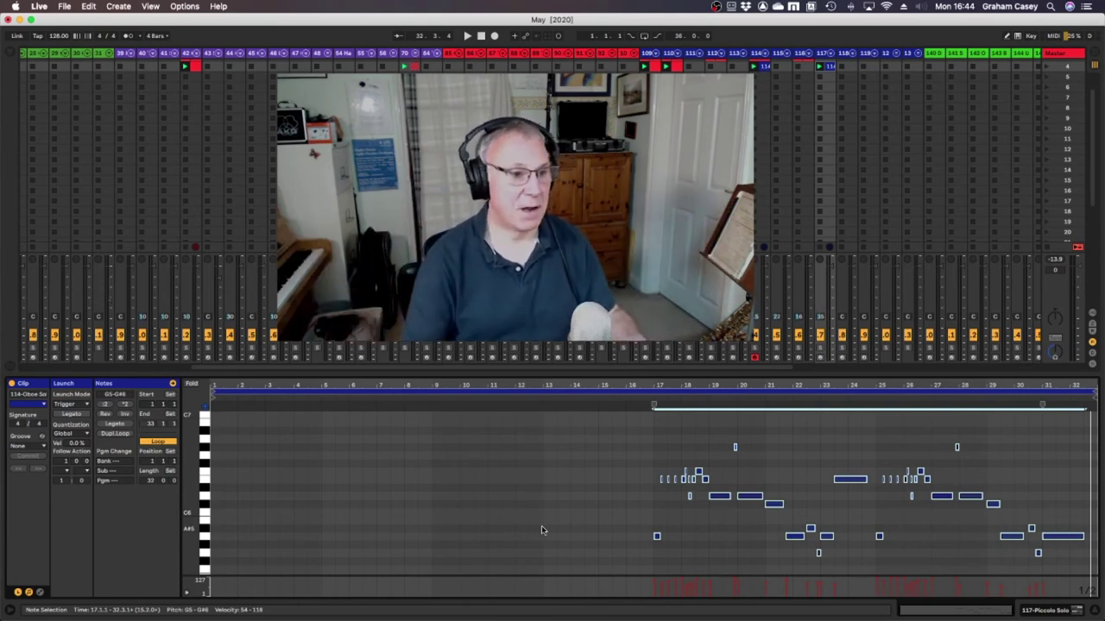
Launch scene 4 to hear the lowered piccolo part, stop playback, and deselect the notes
click(1047, 67)
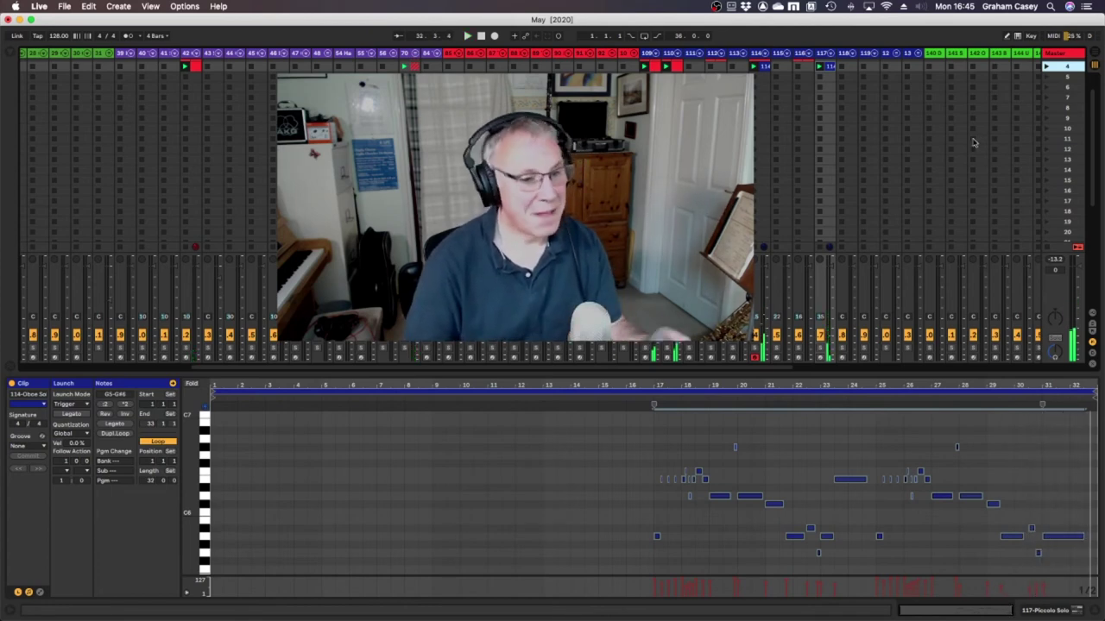
key(space)
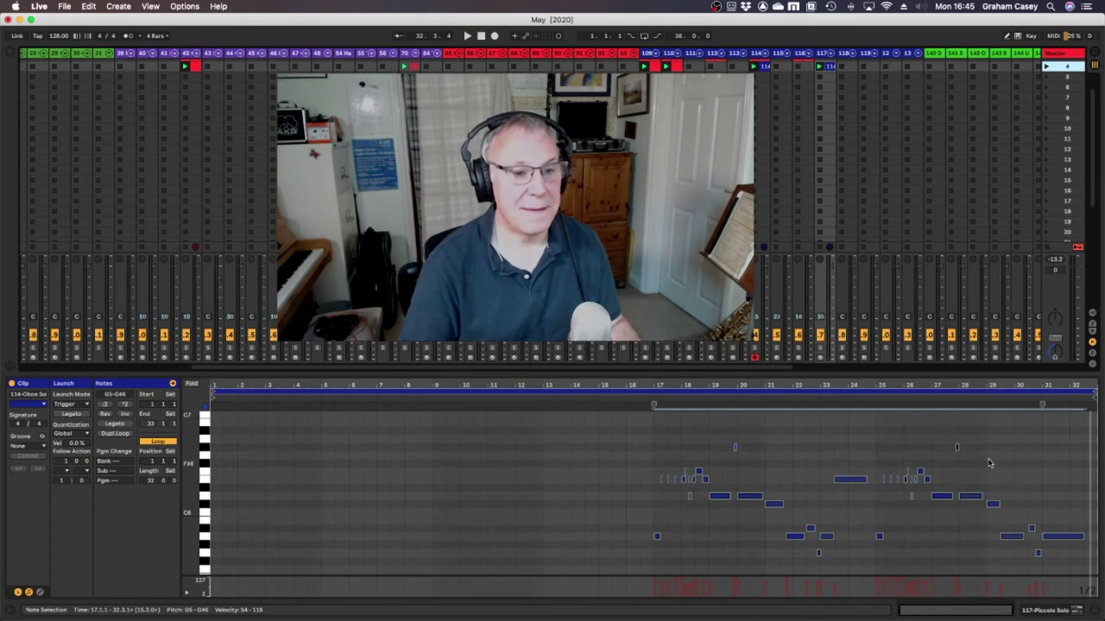
click(989, 464)
Lower the piccolo's final long note at bar 31 by three semitones to F#5
scroll(1017, 470, down, 4)
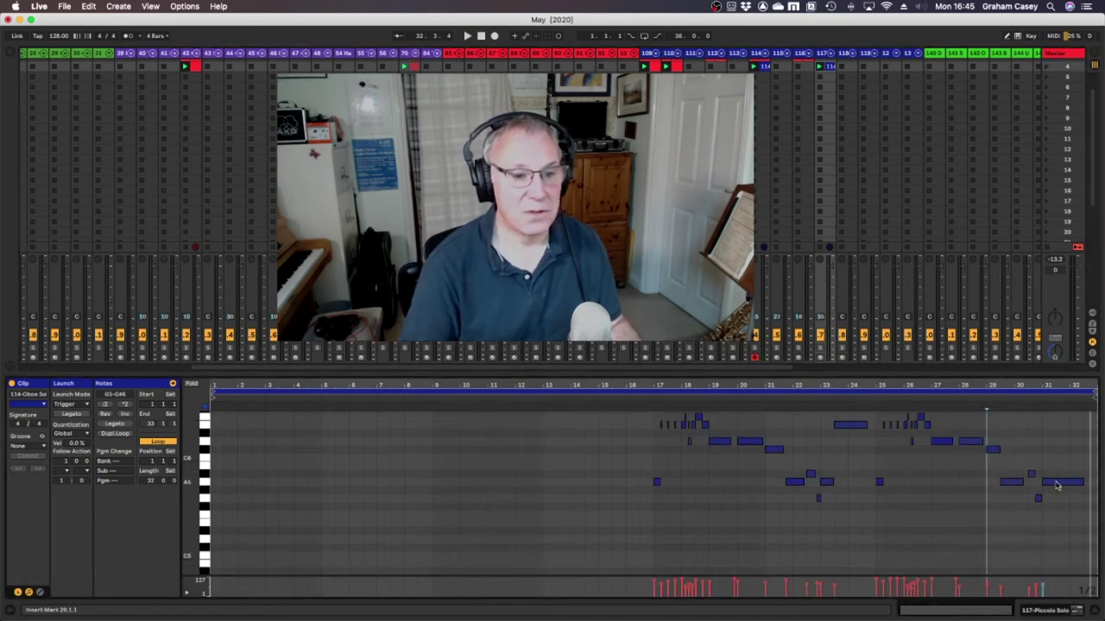
click(1056, 485)
key(Down)
key(Down)
key(Down)
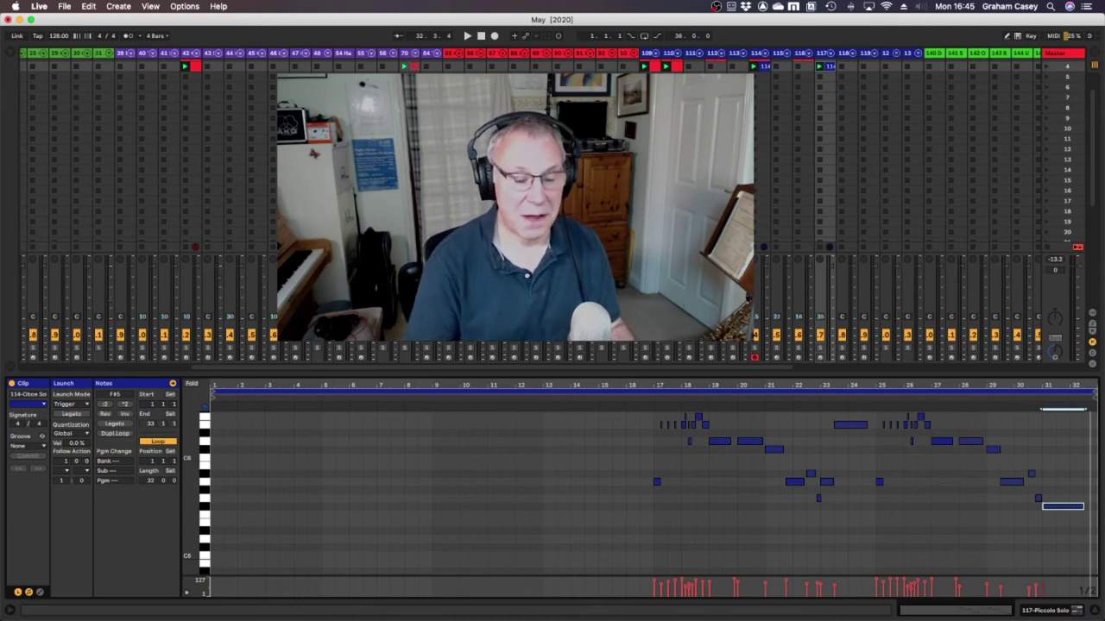
Display the piccolo clip's MIDI Ctrl Channel Pressure envelope and clear all envelopes from the clip
scroll(552, 155, left, 10)
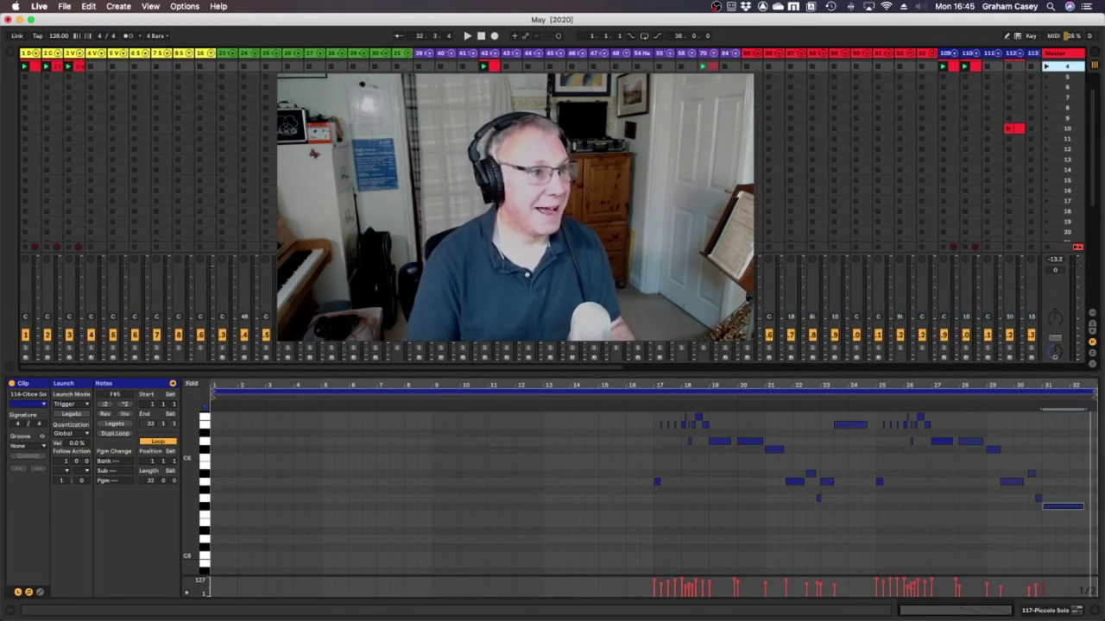
scroll(552, 155, up, 3)
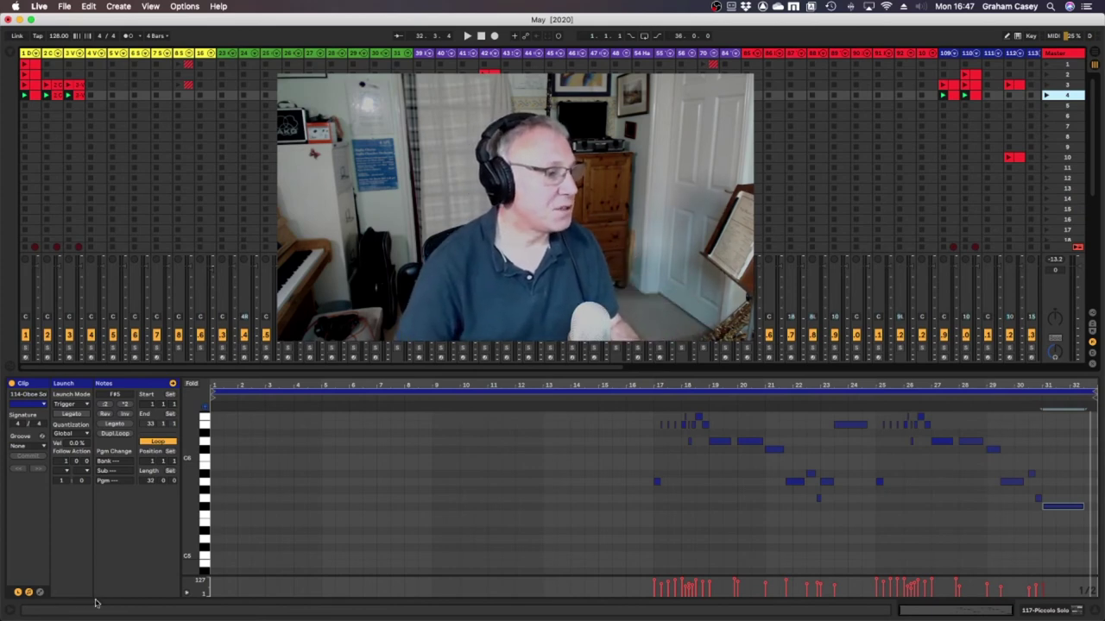
click(39, 592)
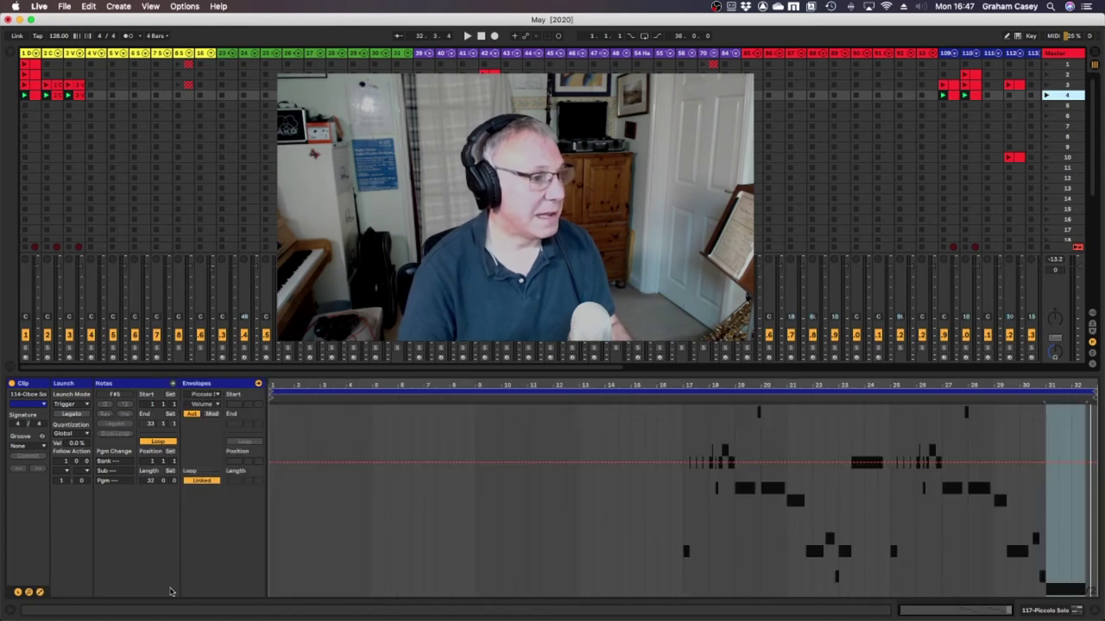
click(200, 395)
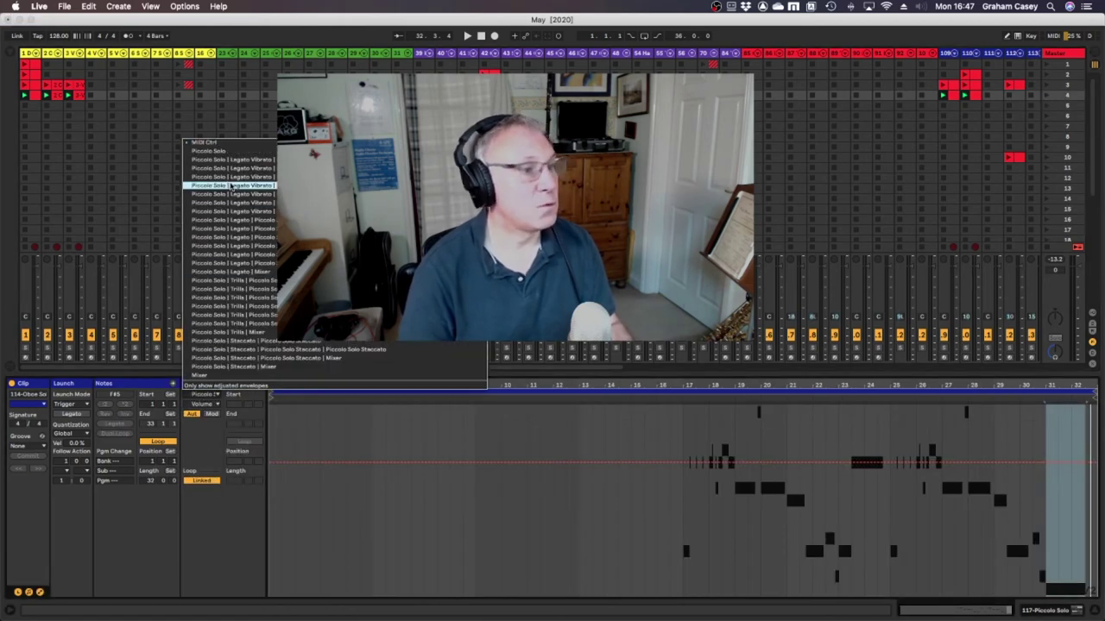
click(256, 145)
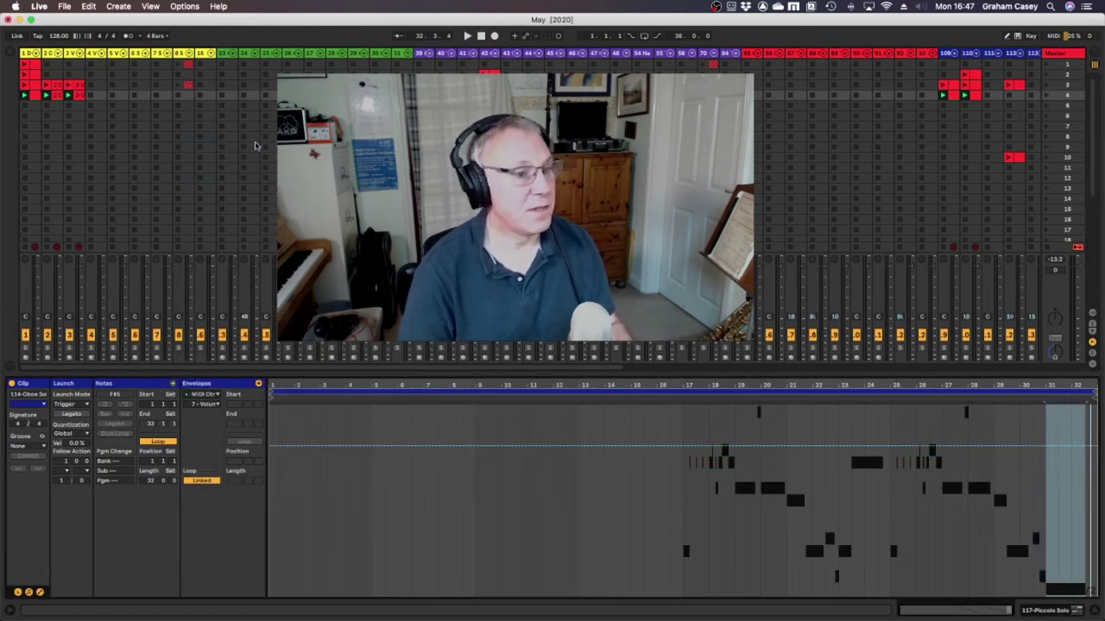
click(197, 405)
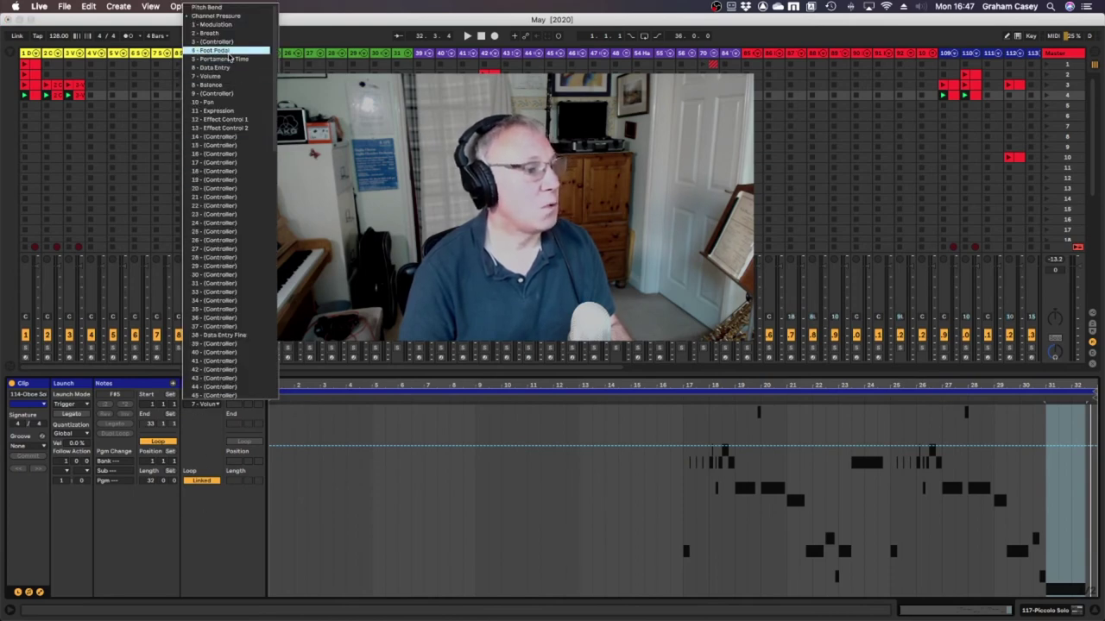
click(227, 16)
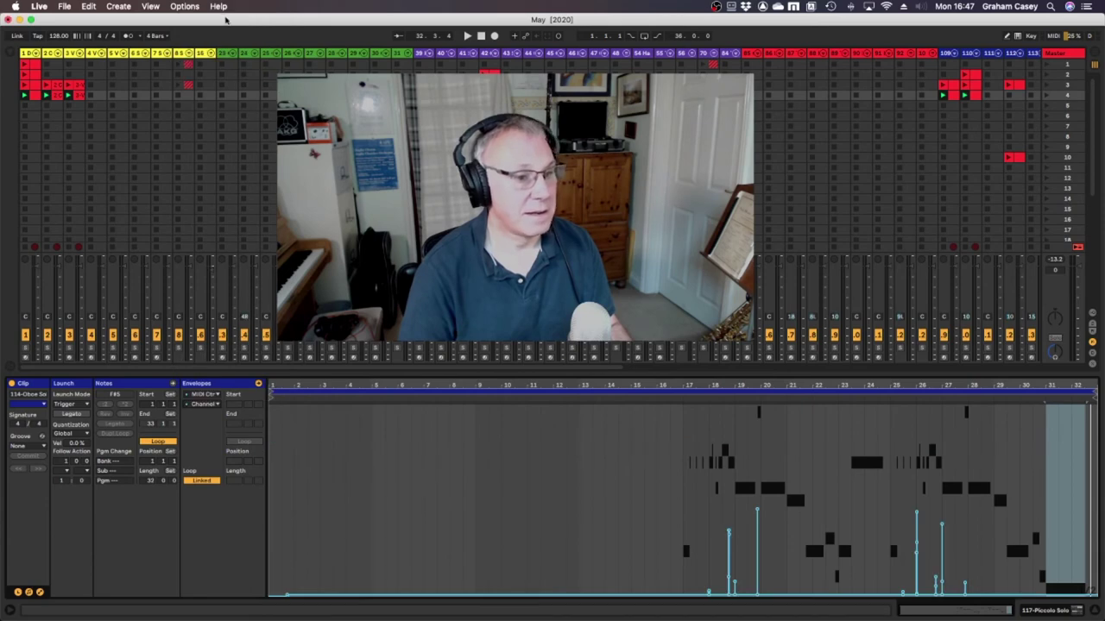
right_click(544, 520)
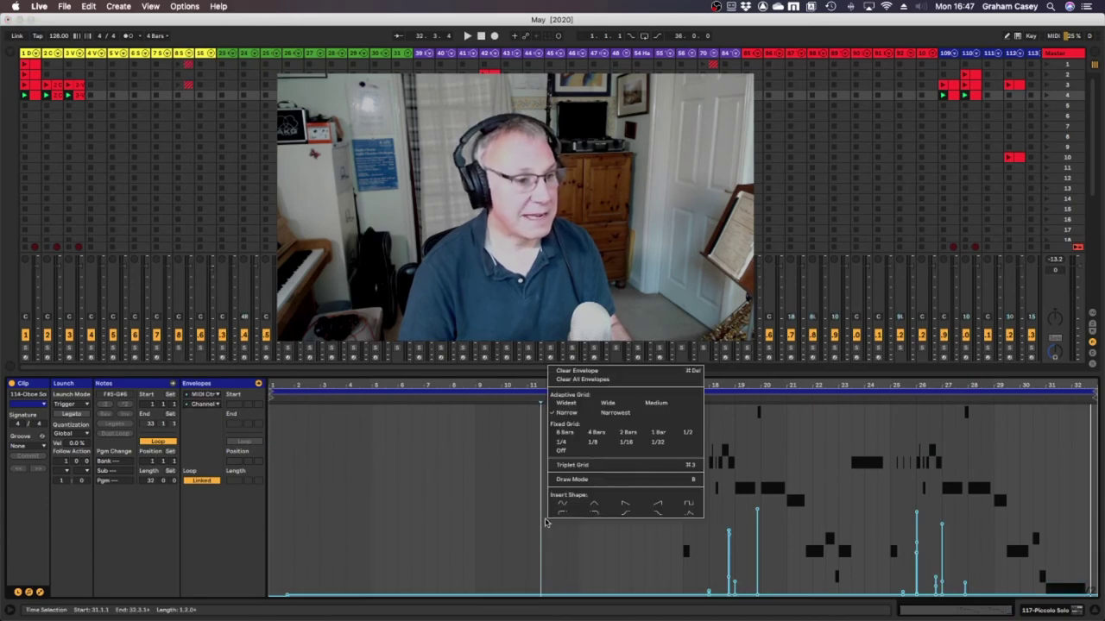
click(556, 380)
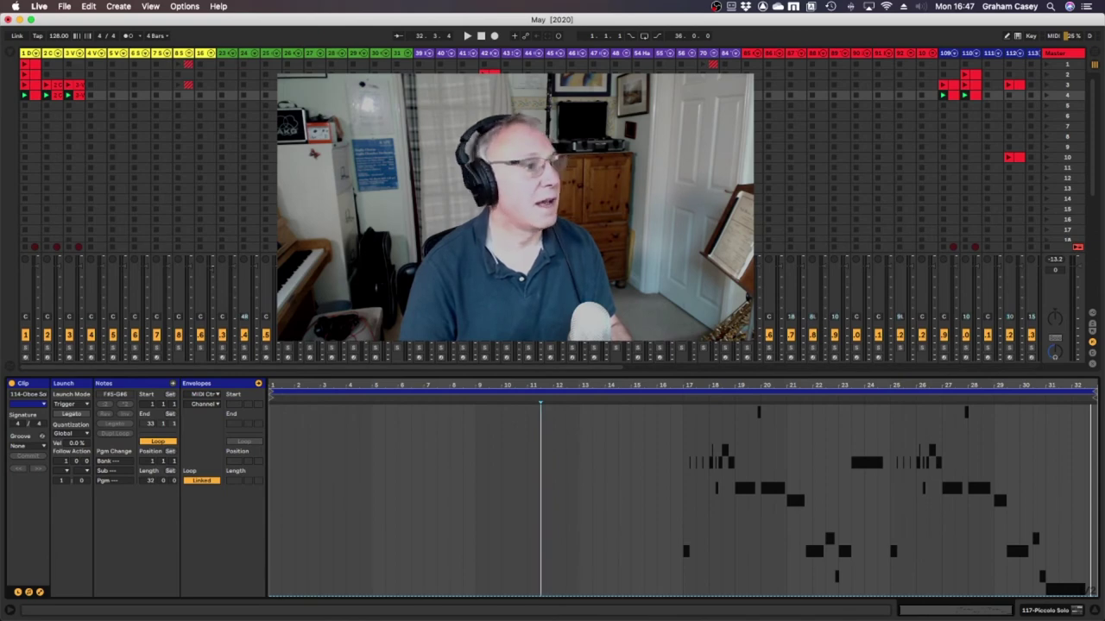
Clear the oboe solo clip's MIDI Ctrl Channel Pressure envelope and return its envelope view to the Oboe Solo device
scroll(863, 207, right, 15)
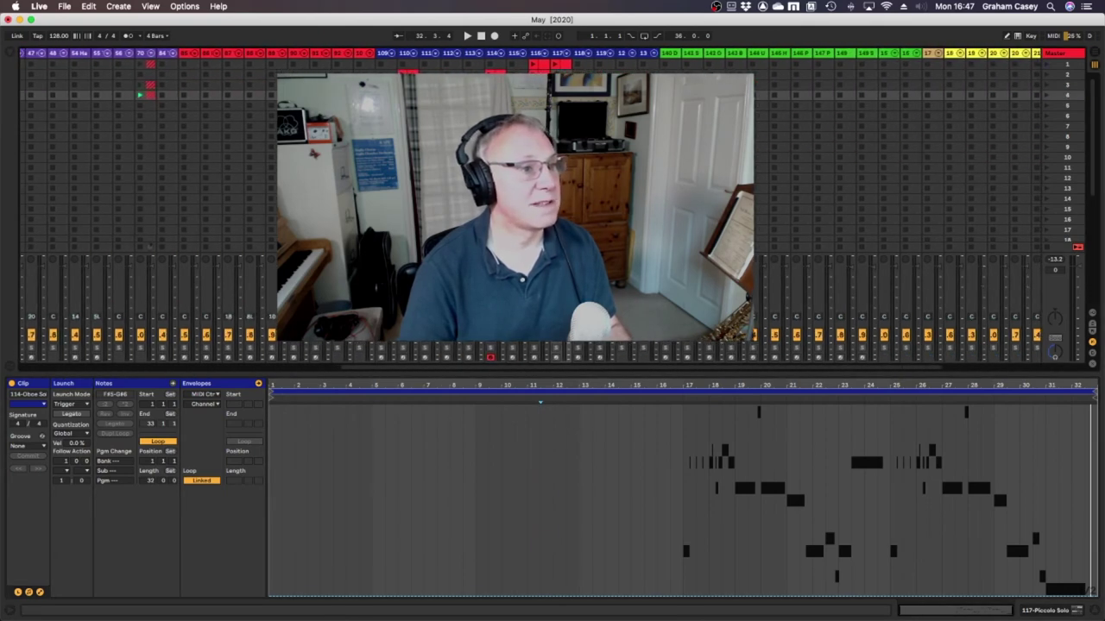
click(495, 73)
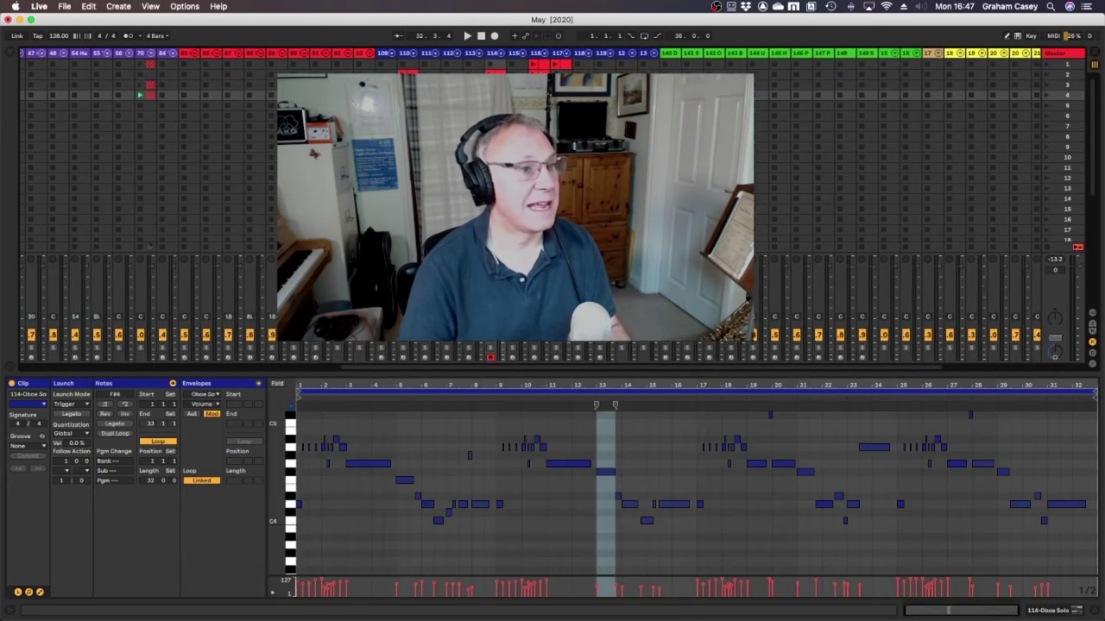
click(208, 395)
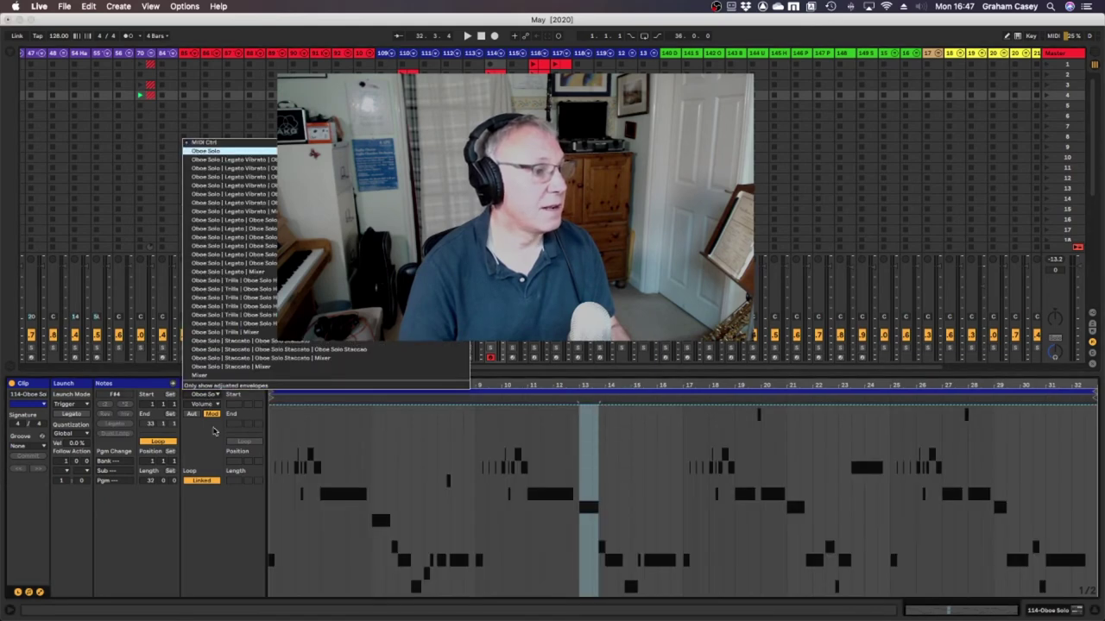
click(242, 161)
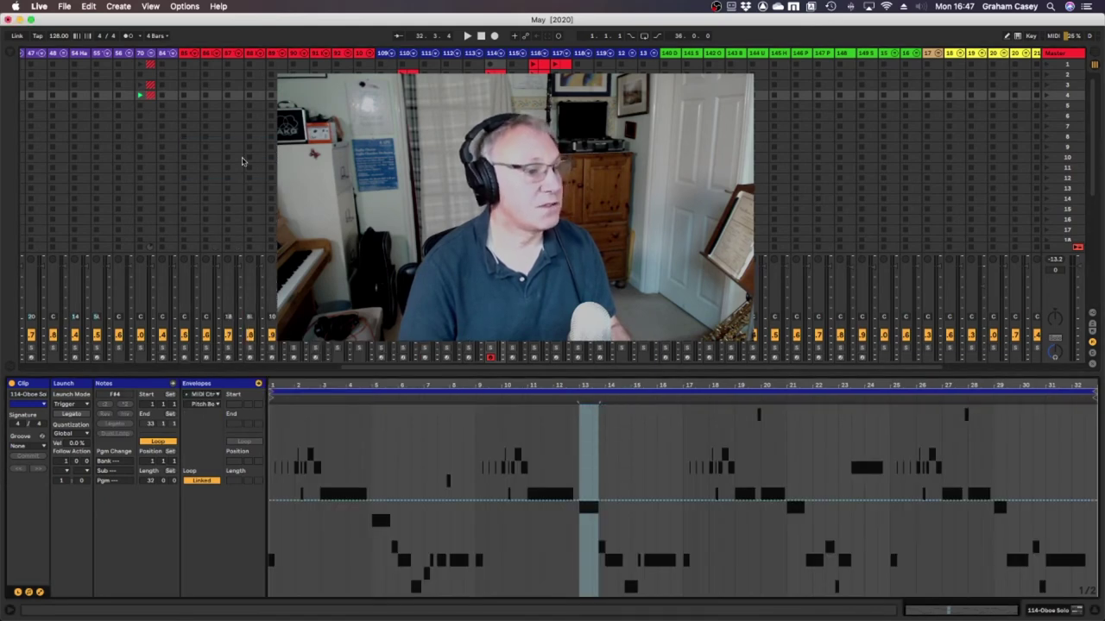
click(197, 406)
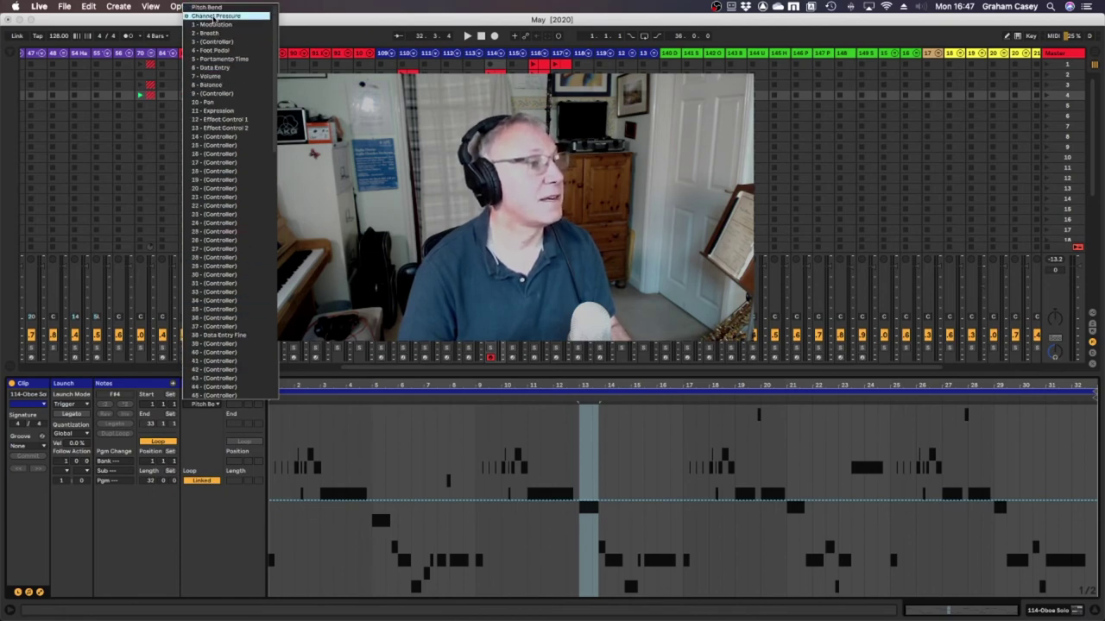
click(213, 17)
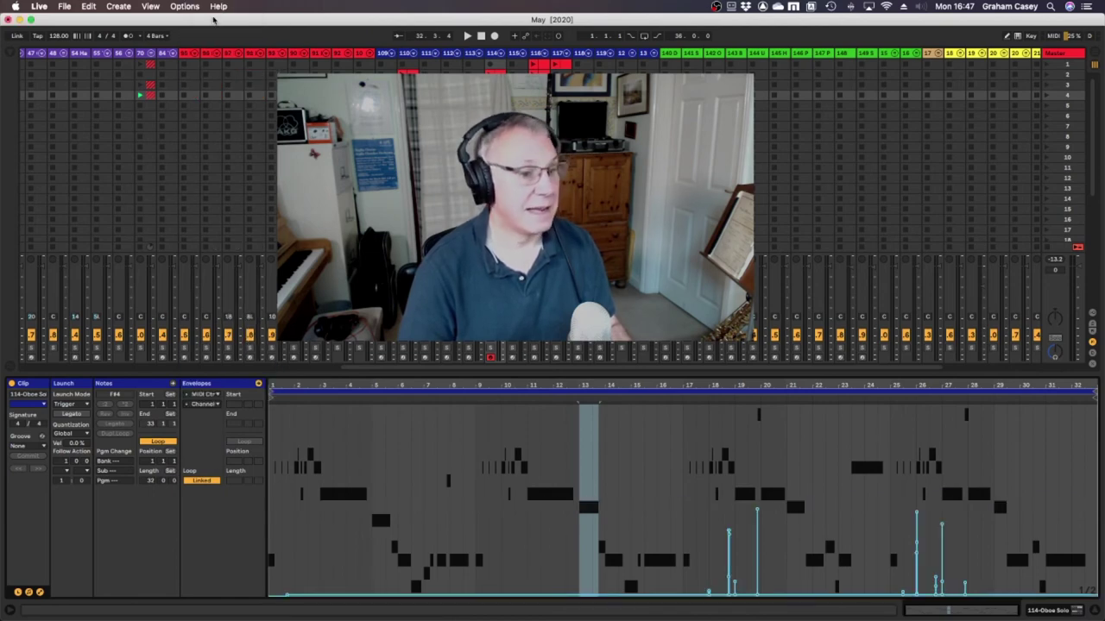
right_click(663, 518)
click(655, 456)
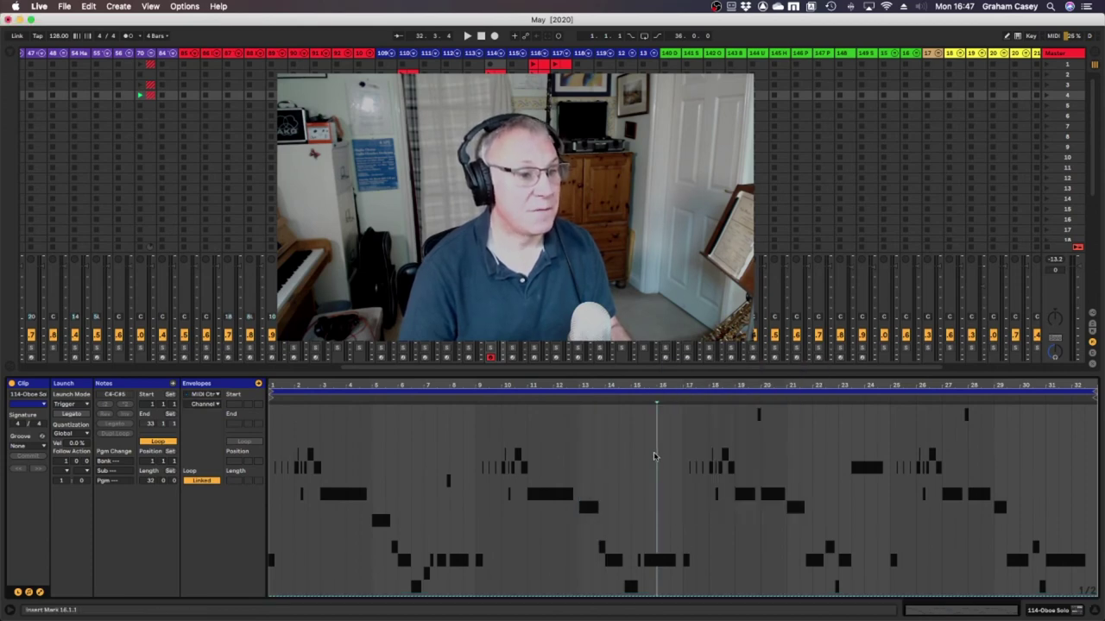
click(204, 395)
click(209, 151)
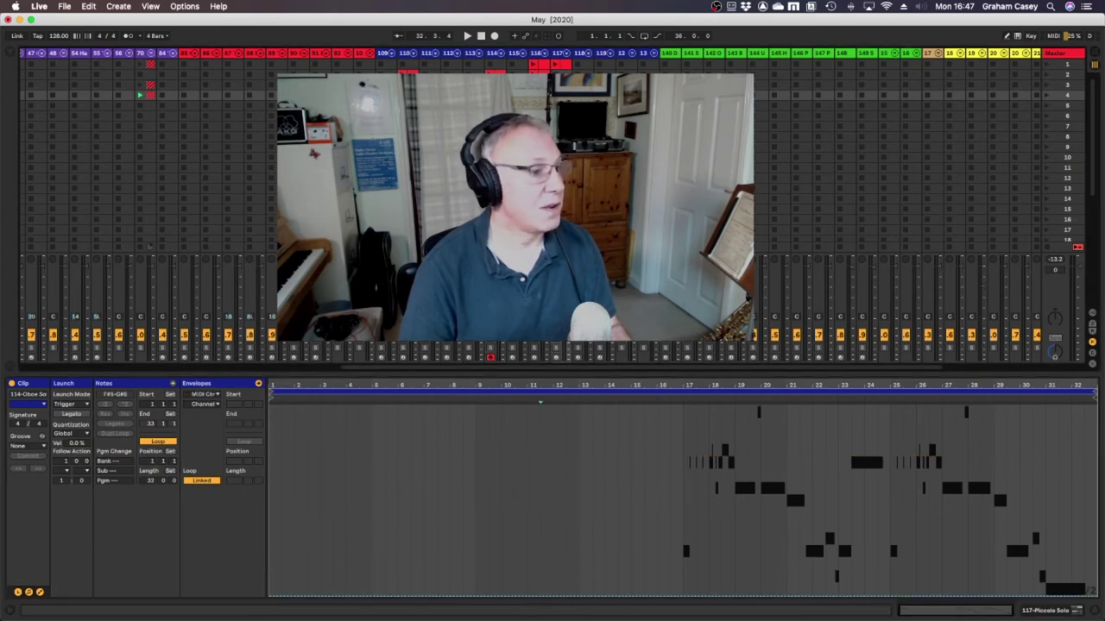
In the piccolo clip's Piccolo Solo Volume envelope, draw a fade-out over the final note, starting at -6.0 dB midway through bar 31
click(205, 395)
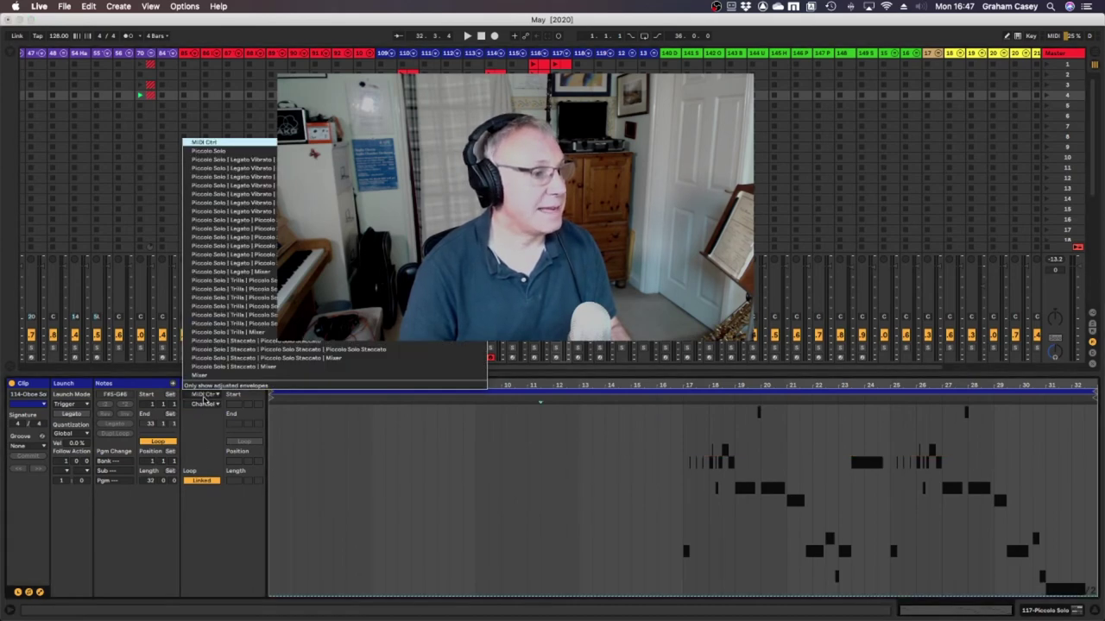
click(222, 156)
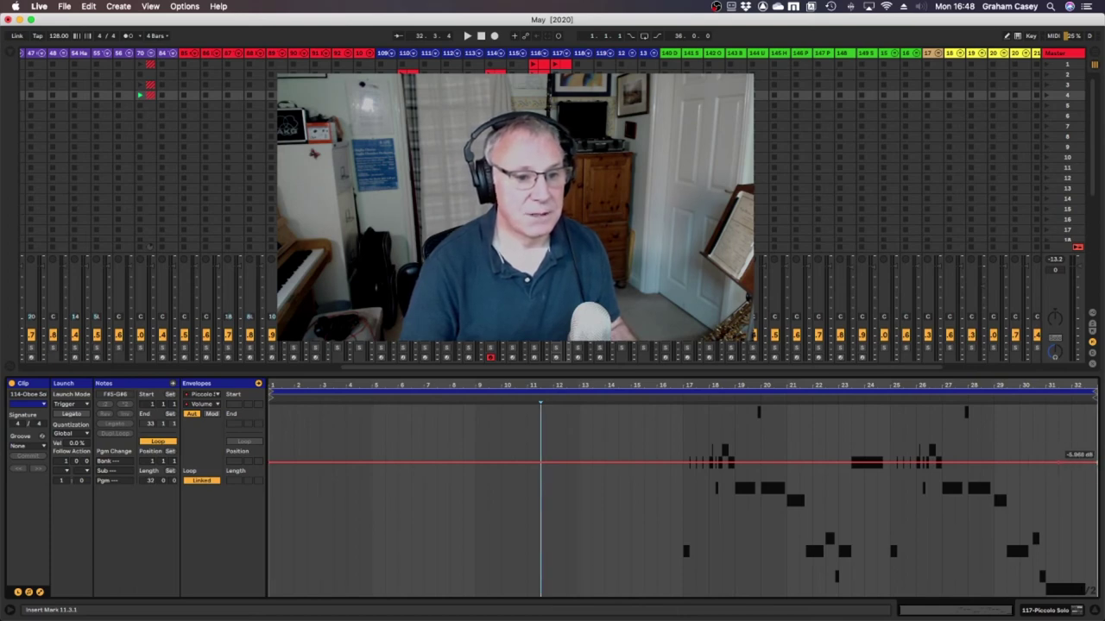
mouse_move(1086, 461)
mouse_down()
mouse_move(1084, 576)
mouse_move(1095, 571)
mouse_up()
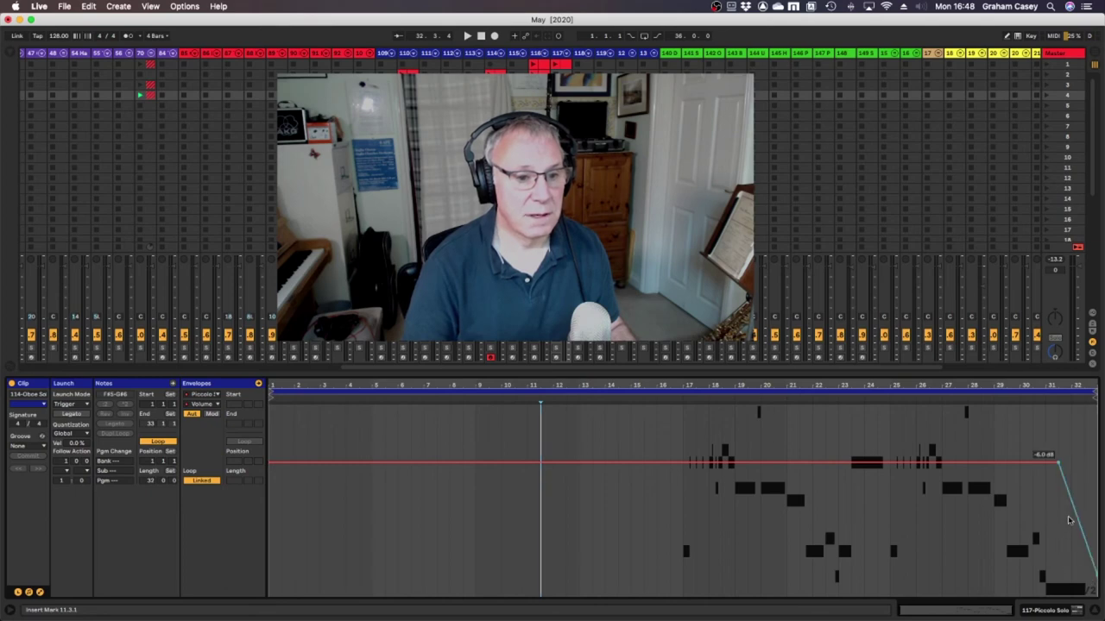
scroll(1008, 610, up, 10)
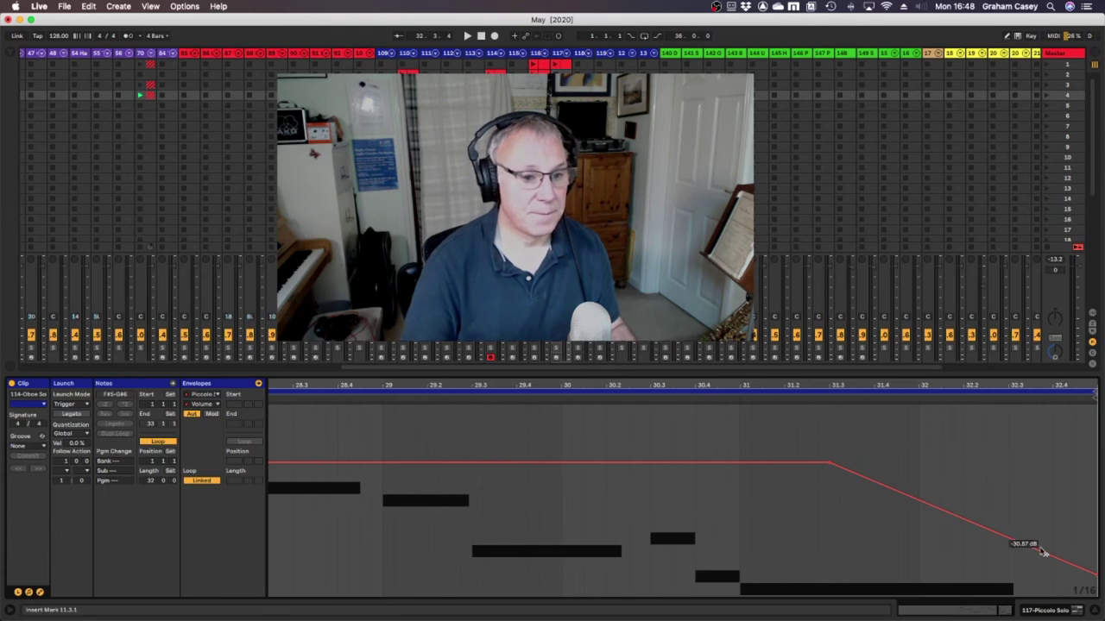
drag(1030, 547, 1030, 572)
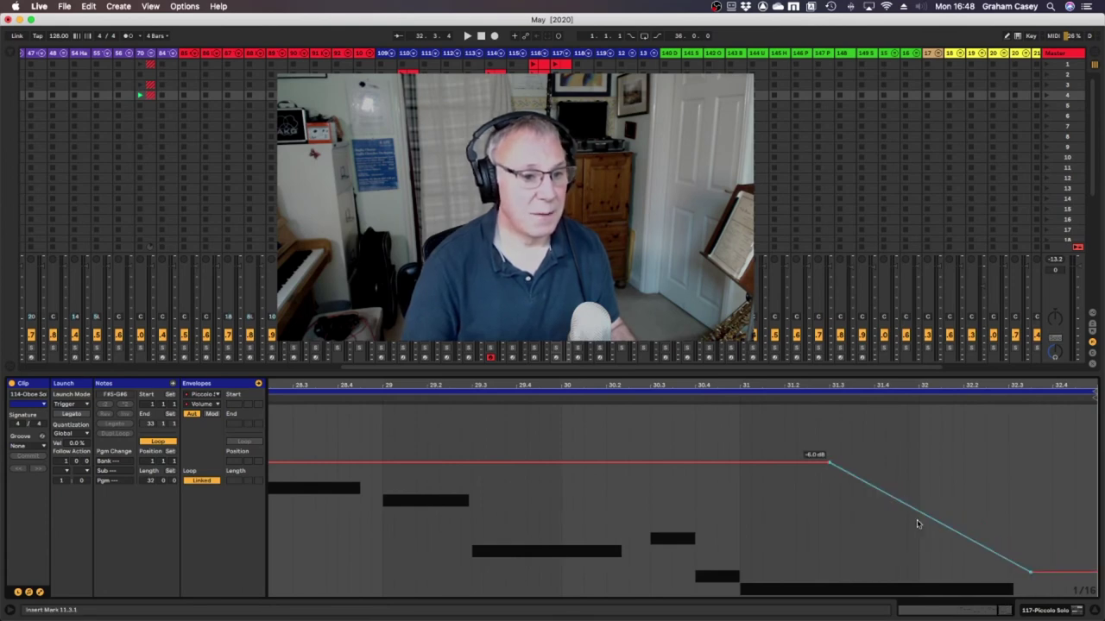
Bend the piccolo's final volume fade into an outward curve that drops gently at first and steeply at the end
drag(918, 524, 917, 504)
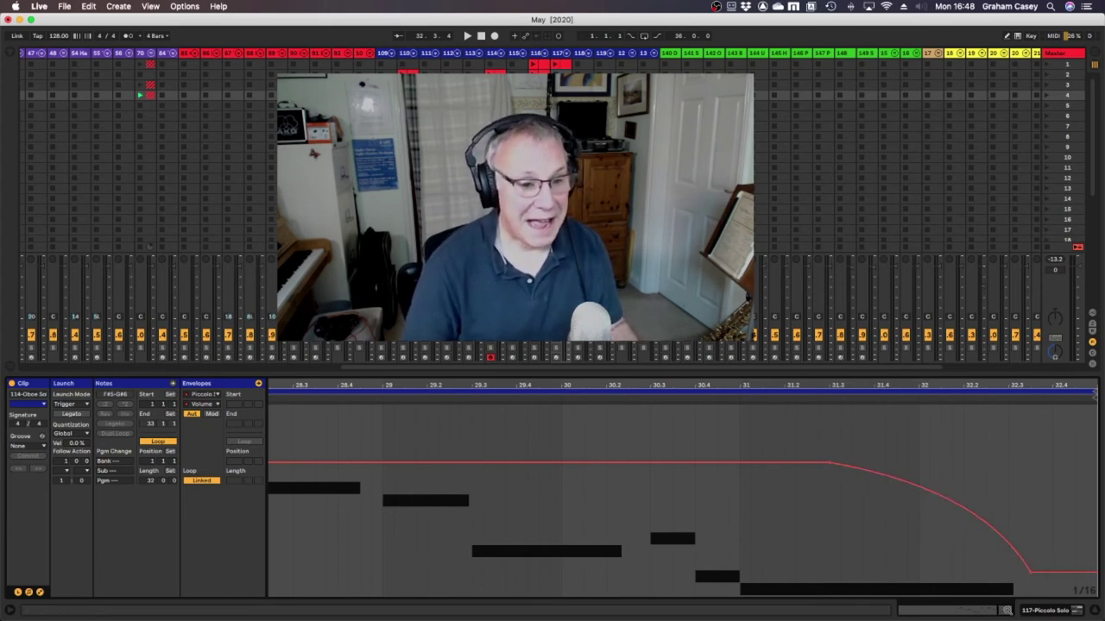
key(minus)
key(minus)
key(minus)
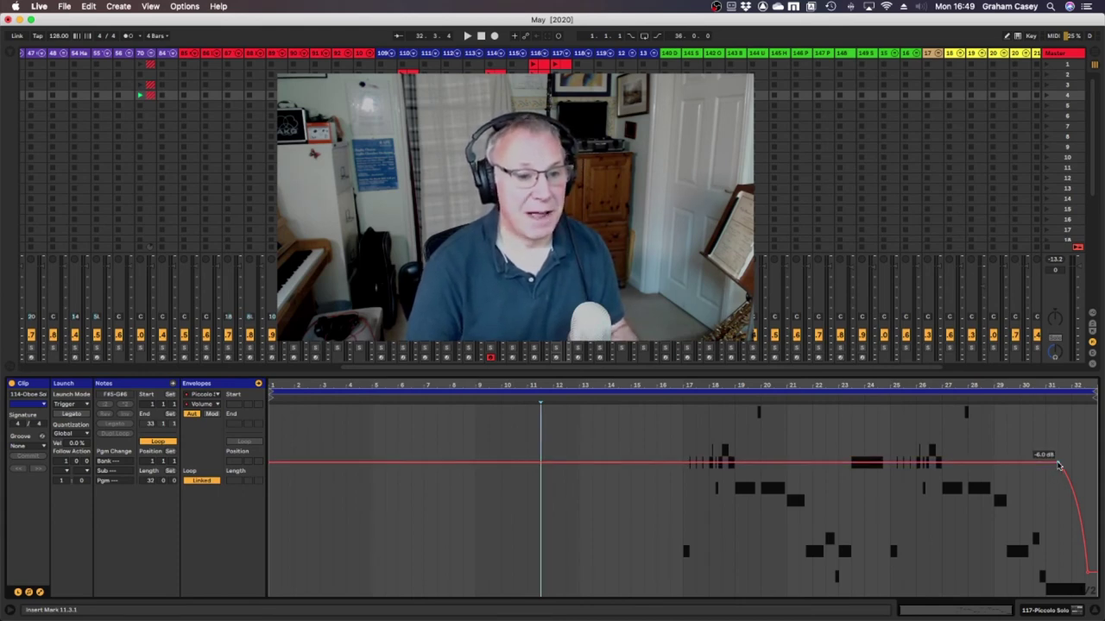
In the oboe clip's Volume envelope, draw a curved fade-out over the final note from -6.0 dB at bar 31, and audition scene 4
drag(1059, 466, 1047, 464)
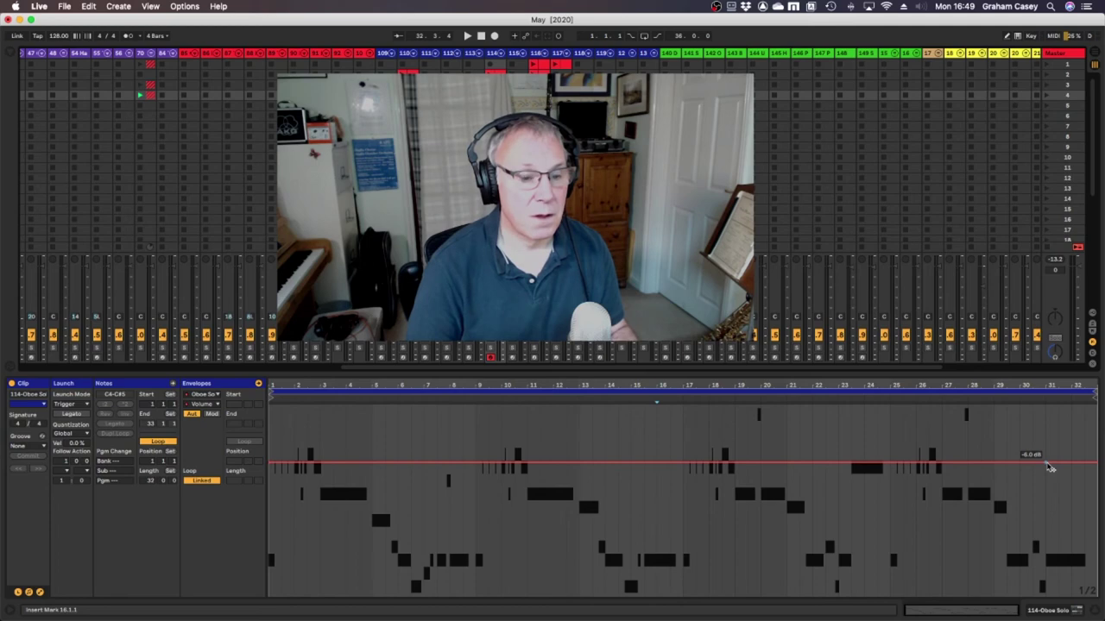
drag(1096, 467, 1096, 548)
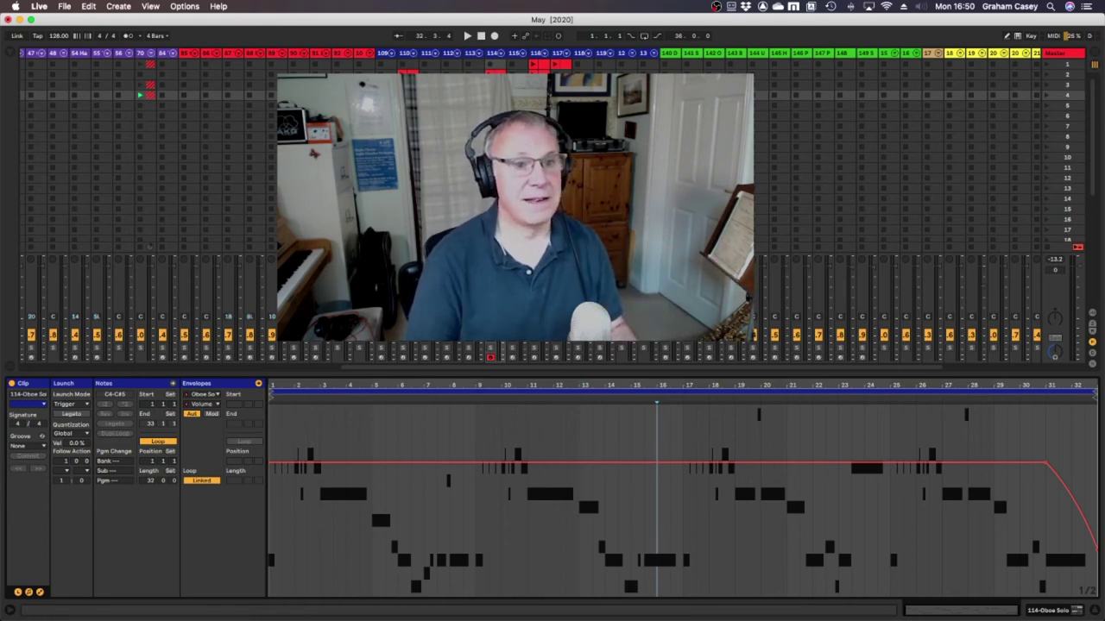
click(1045, 97)
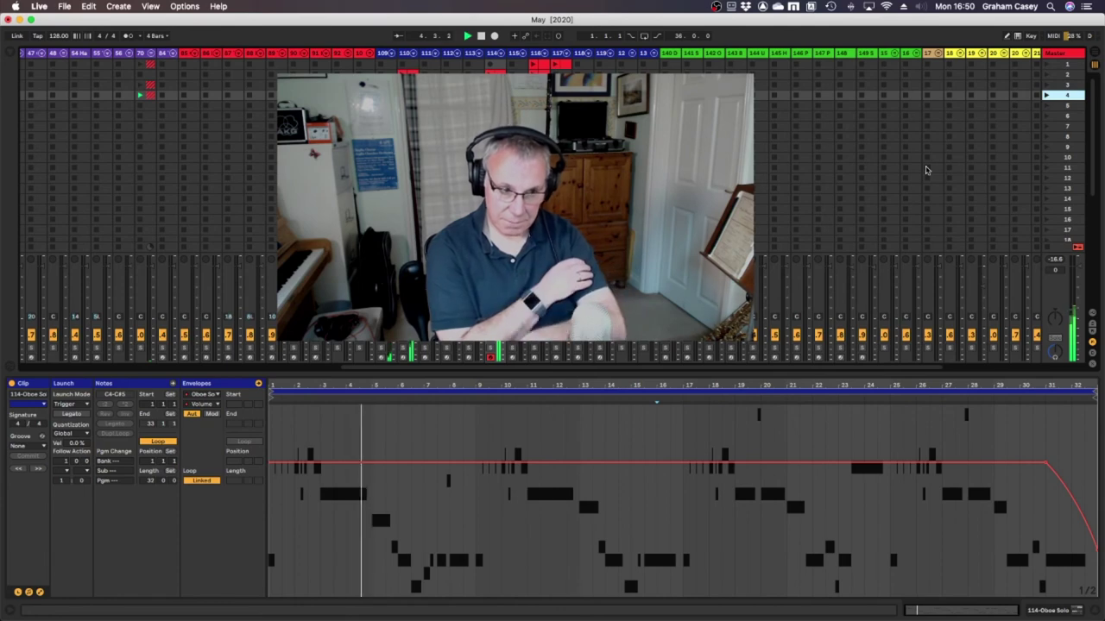
key(space)
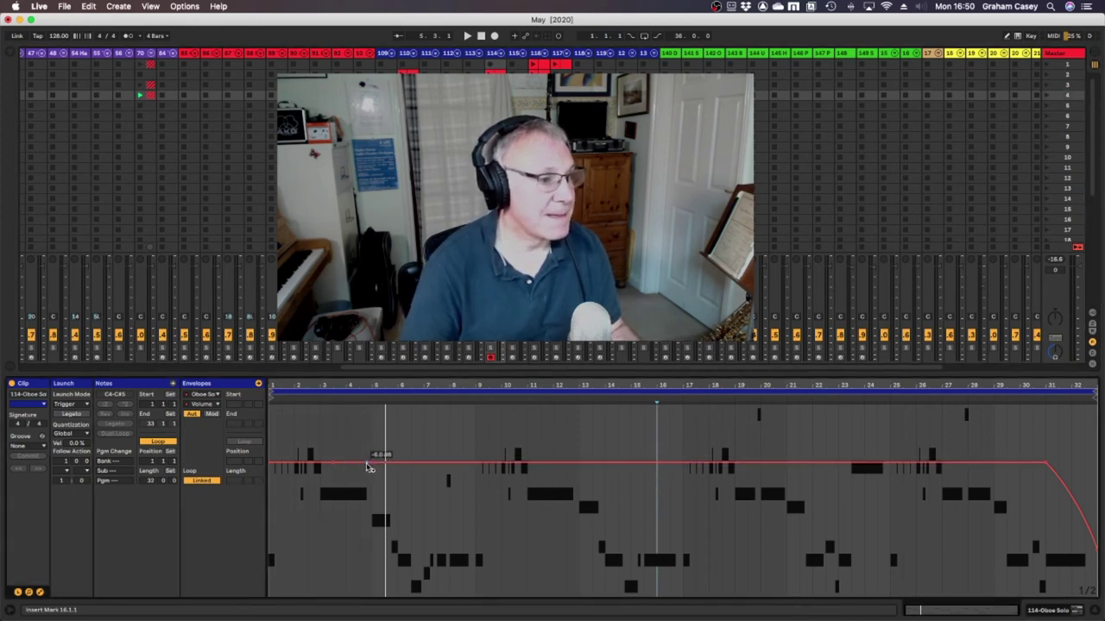
Draw a volume dip over the oboe's long note from midway through bar 3, reaching -15.101 dB just before bar 5
drag(369, 467, 365, 515)
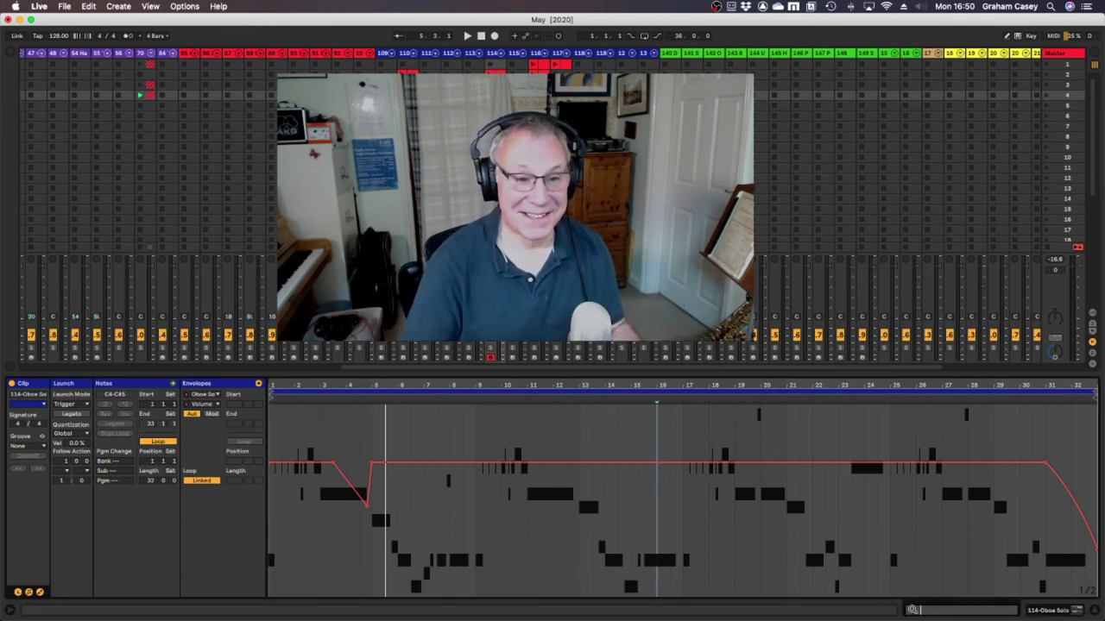
drag(915, 611, 918, 611)
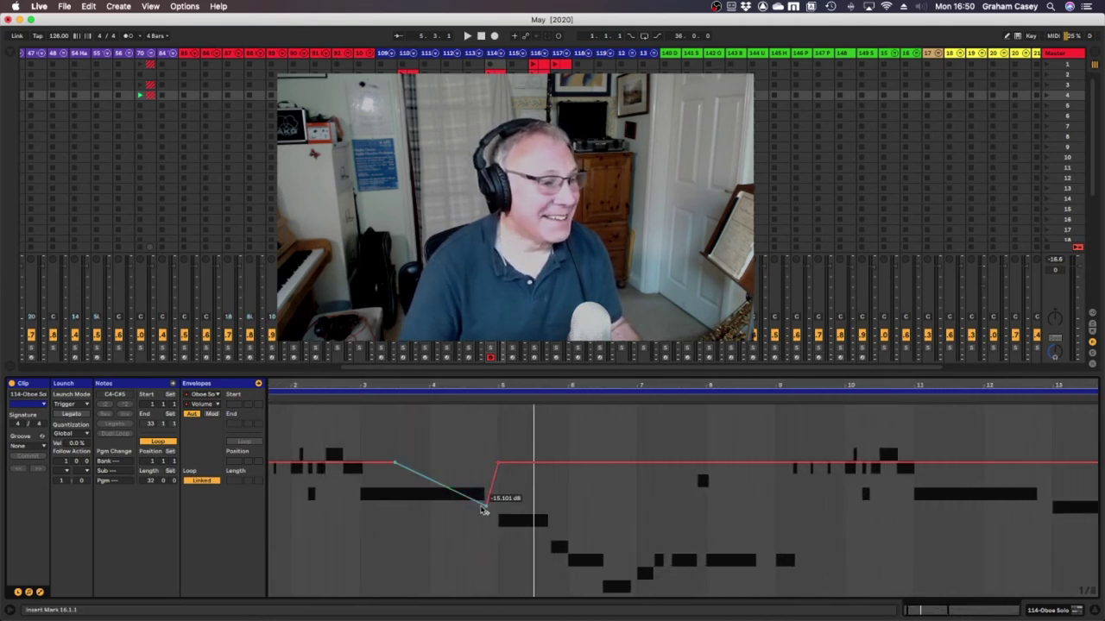
right_click(438, 494)
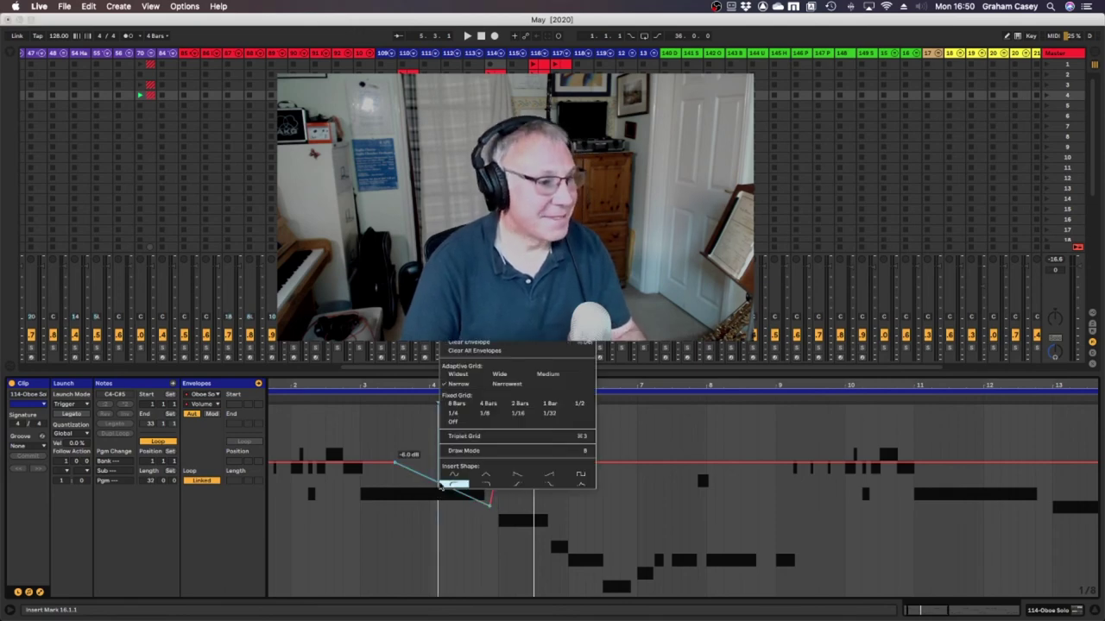
click(442, 485)
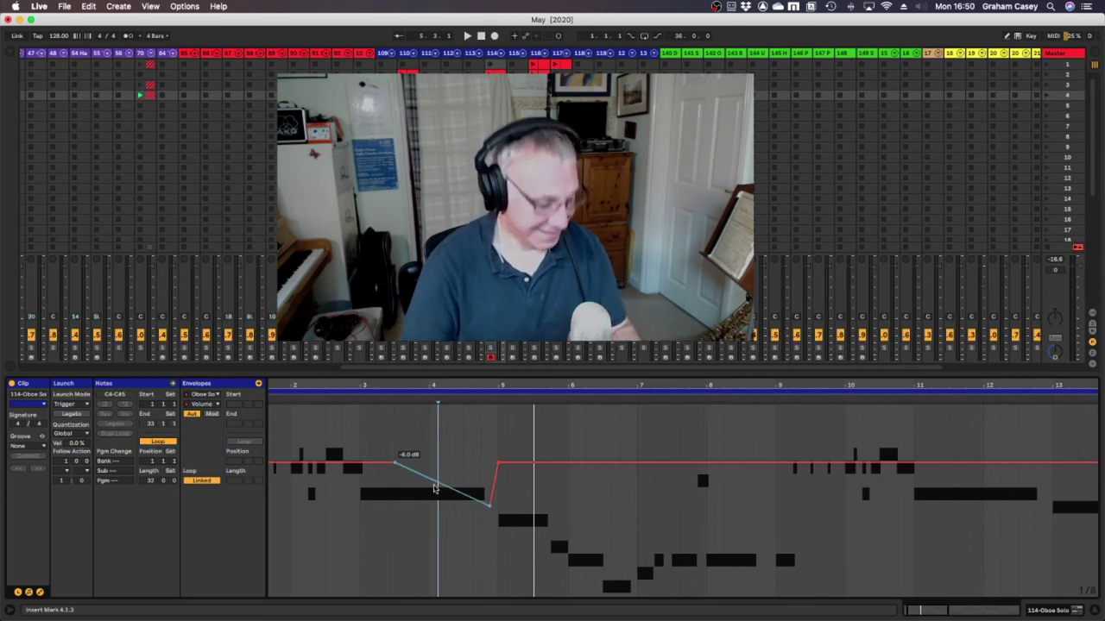
right_click(435, 490)
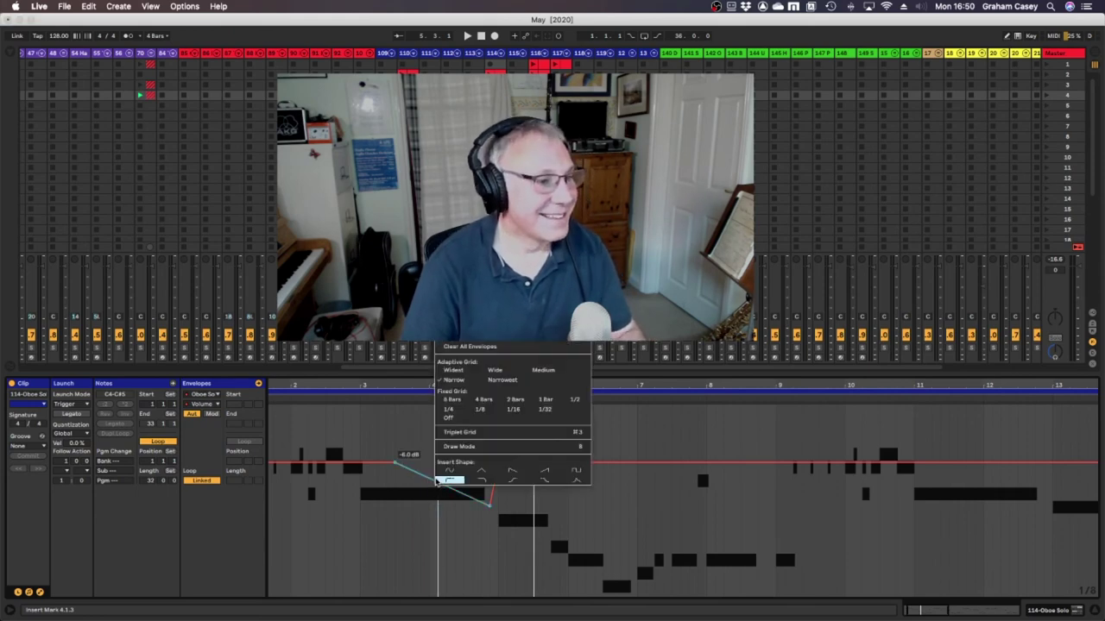
click(447, 479)
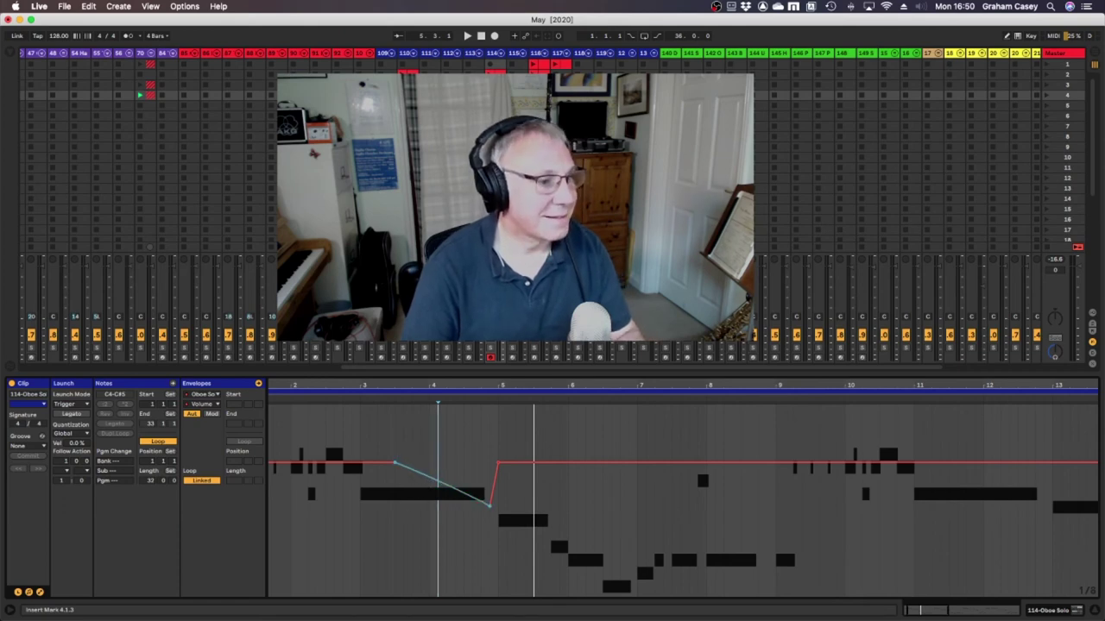
Bend the dip's descent into an outward curve, lower its bottom point to -27.05 dB, and audition the passage
drag(420, 490, 420, 501)
drag(490, 509, 490, 549)
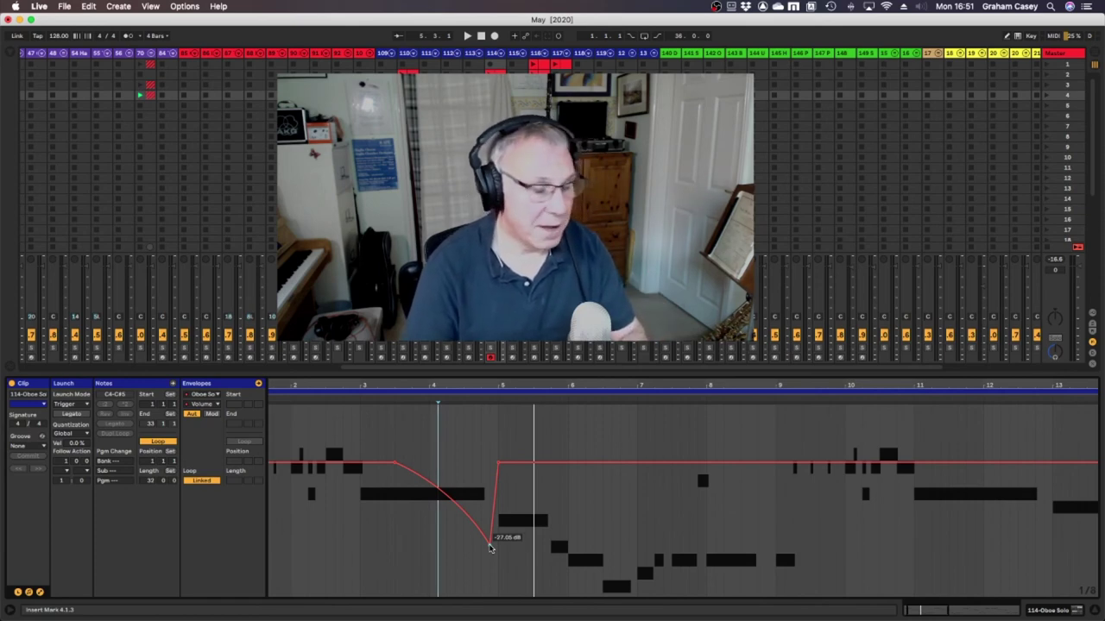
key(space)
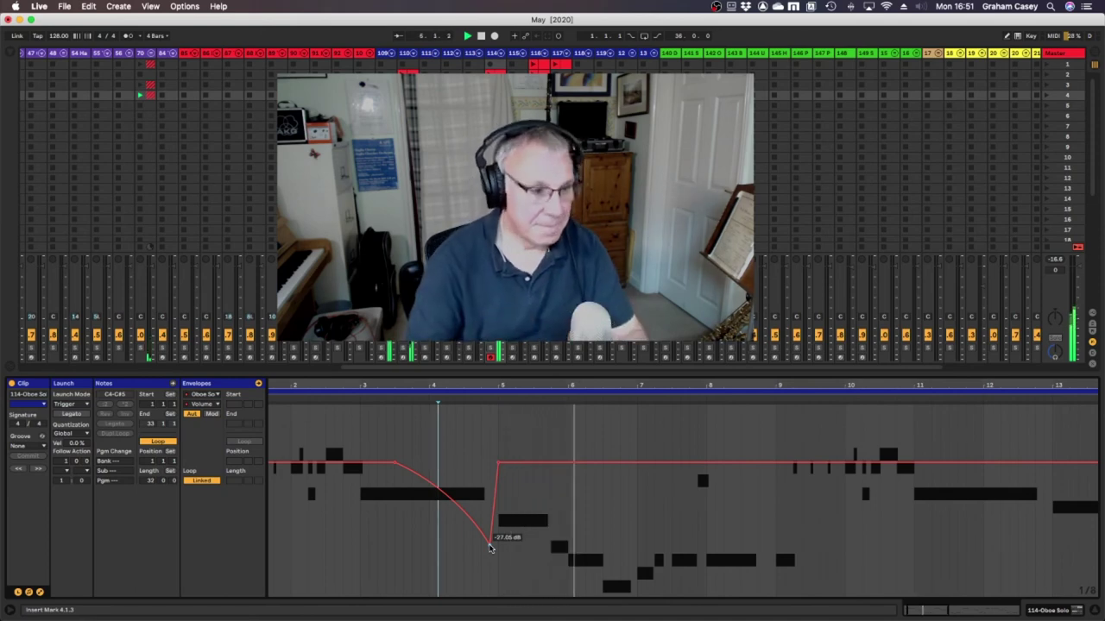
key(space)
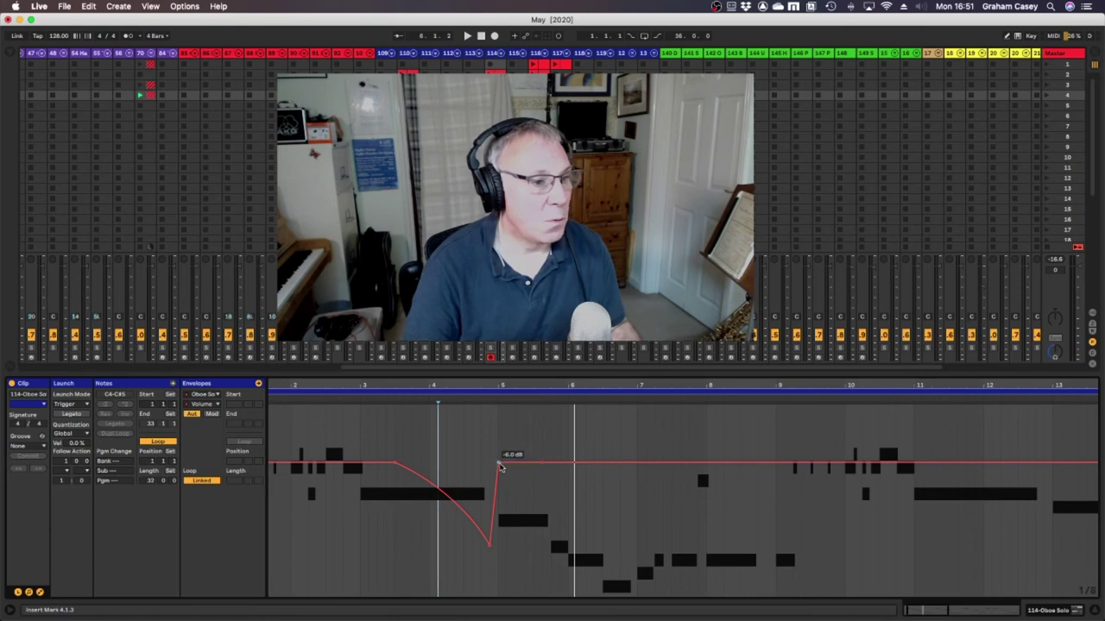
Raise the dip's bottom point and shape a curved volume recovery from -15.101 dB at bar 5 to -6.0 dB at bar 6 during playback
drag(498, 467, 518, 507)
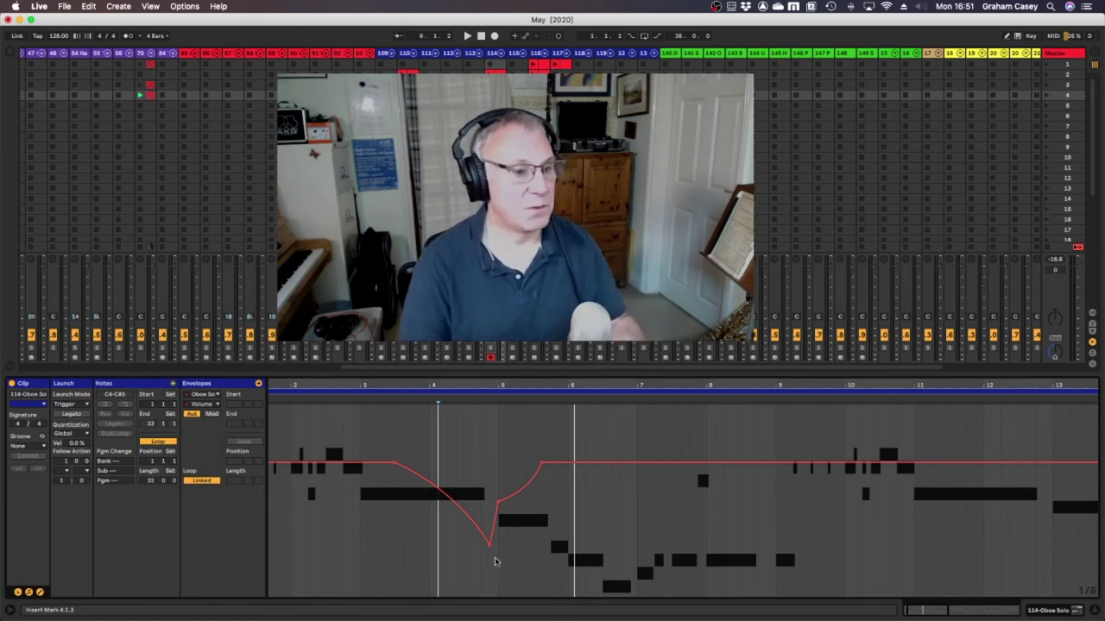
key(space)
mouse_move(487, 543)
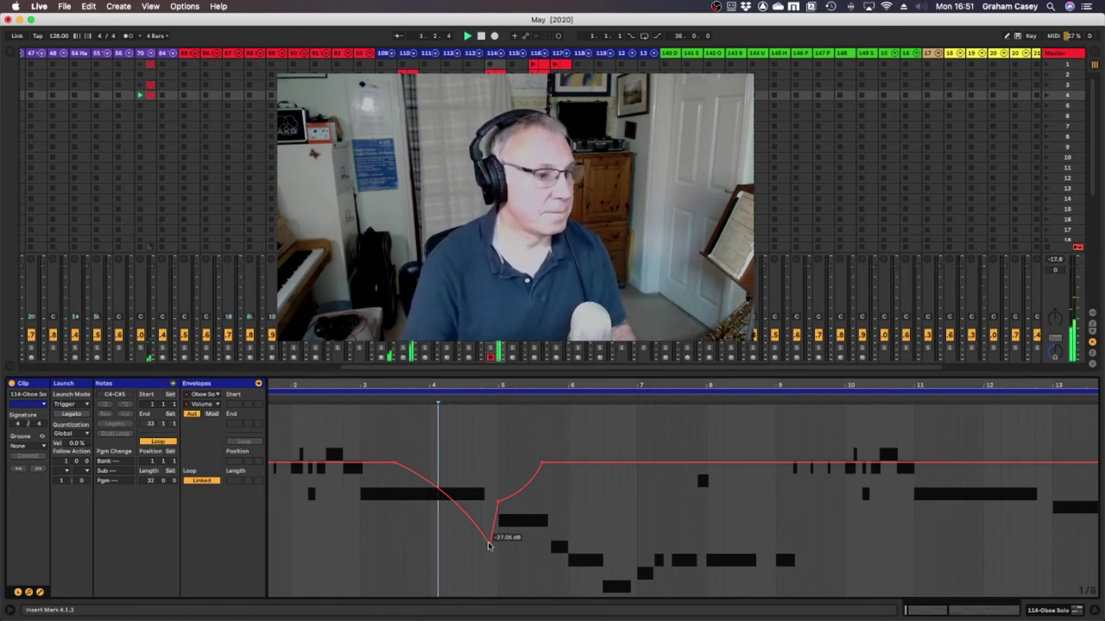
drag(487, 544, 498, 511)
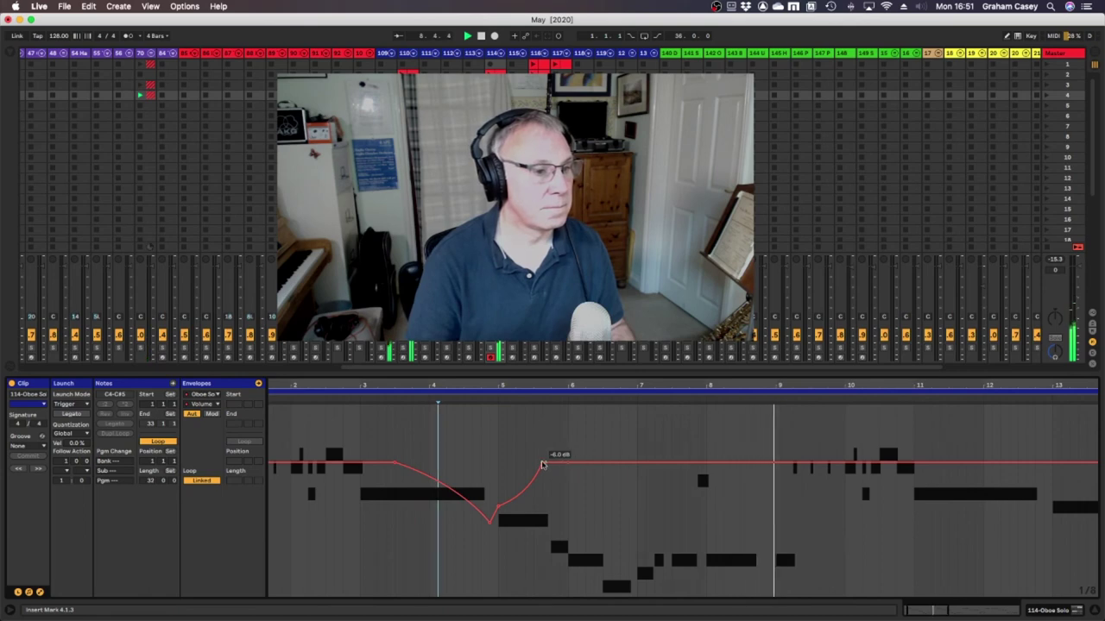
drag(542, 465, 567, 464)
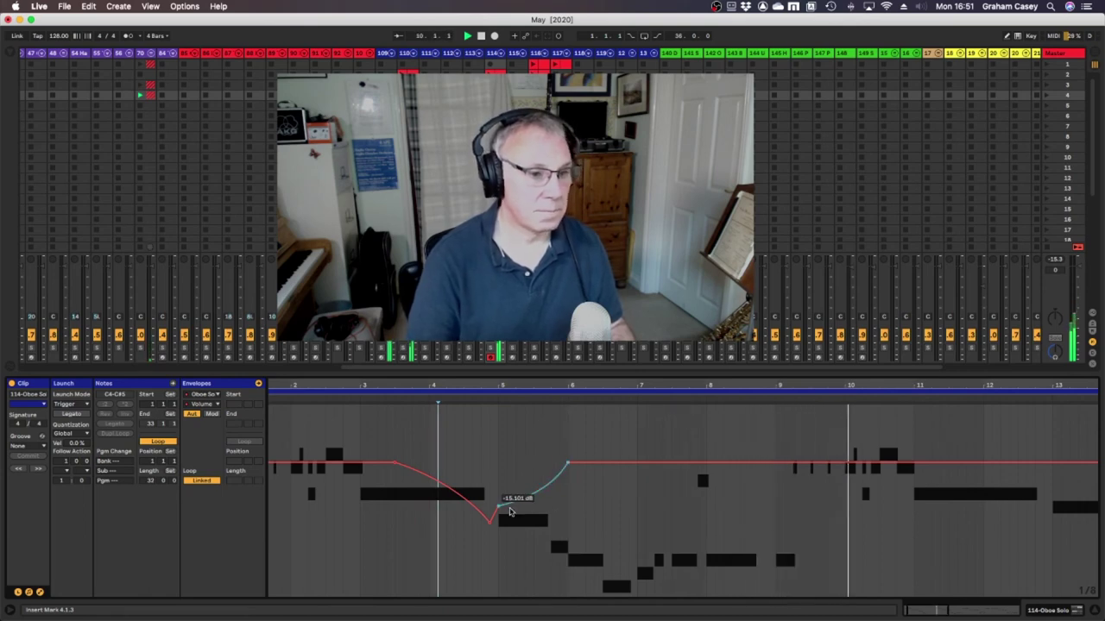
Add a curved volume dip over the oboe's long note in bars 11 to 12, with a curved recovery from bar 13 to -6.0 dB at bar 14
scroll(629, 531, right, 5)
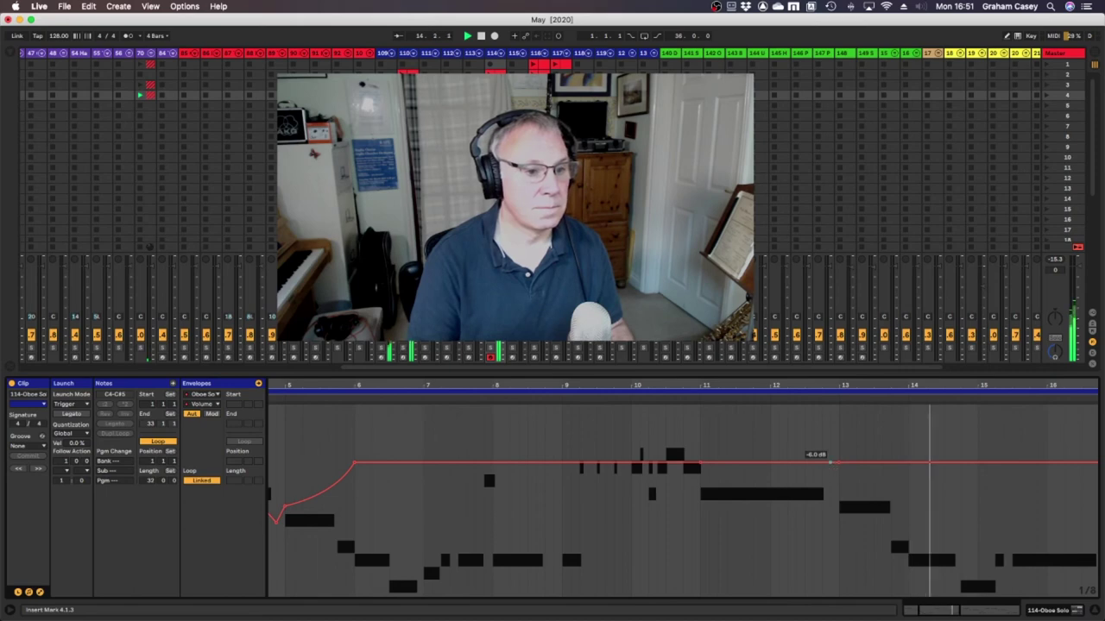
drag(831, 463, 830, 536)
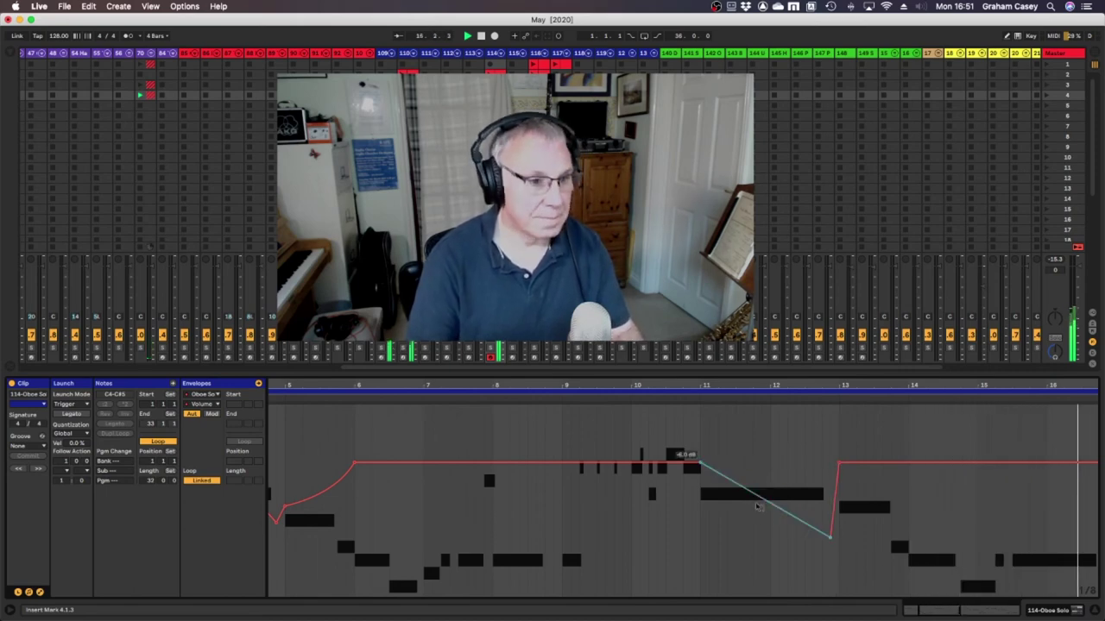
drag(758, 507, 747, 529)
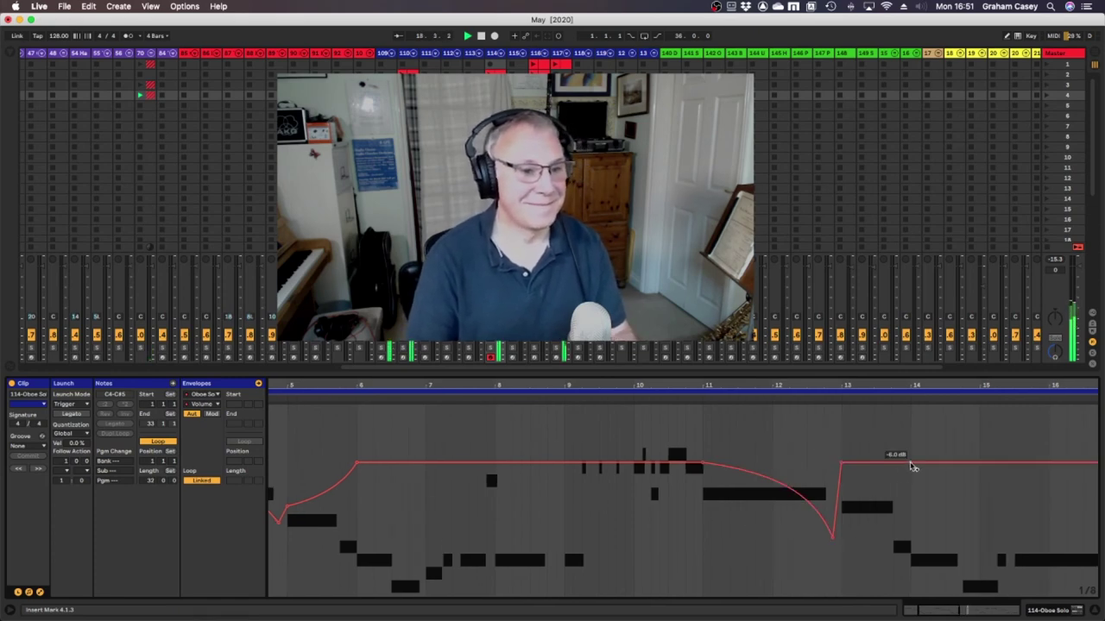
drag(841, 466, 882, 473)
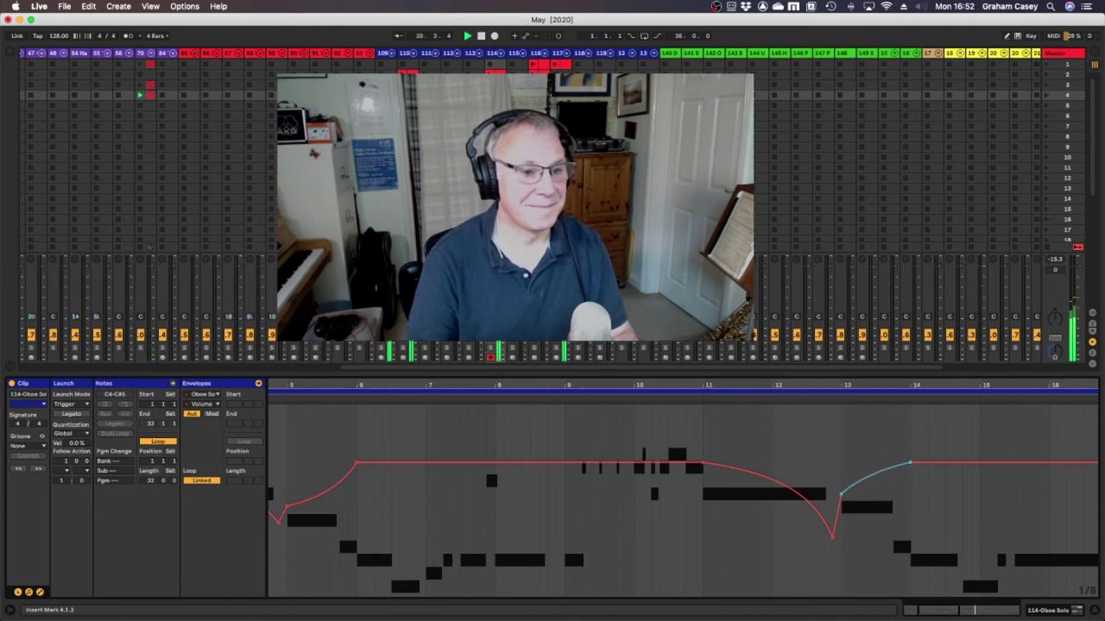
Add curved volume dips through bars 16 and 24 of the oboe part, returning to -6.0 dB at bars 17 and 25
scroll(862, 497, right, 5)
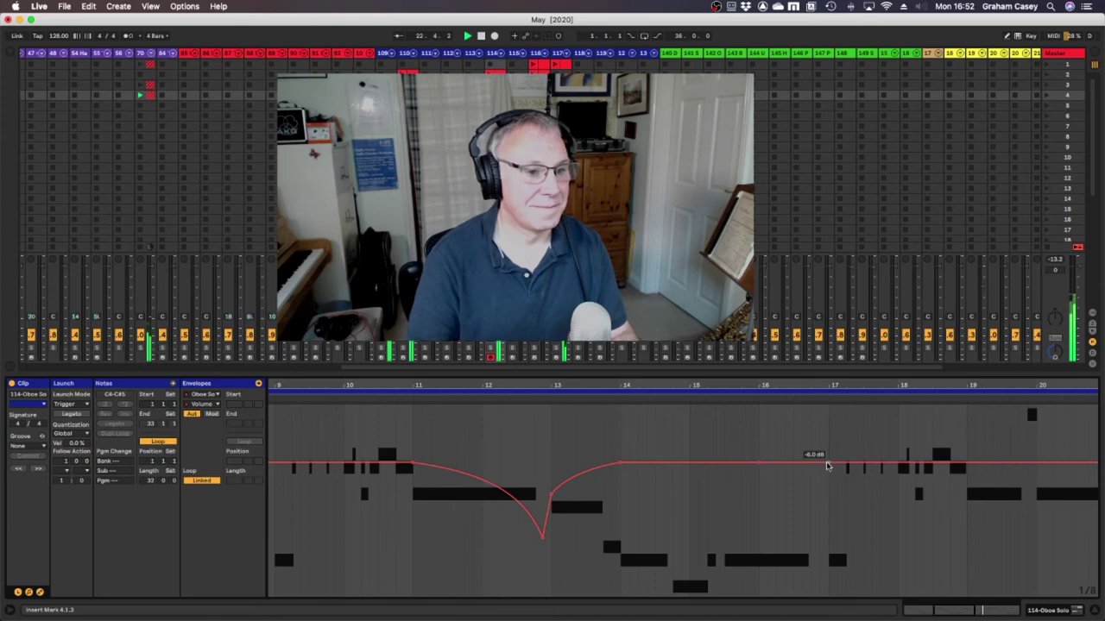
drag(811, 466, 818, 510)
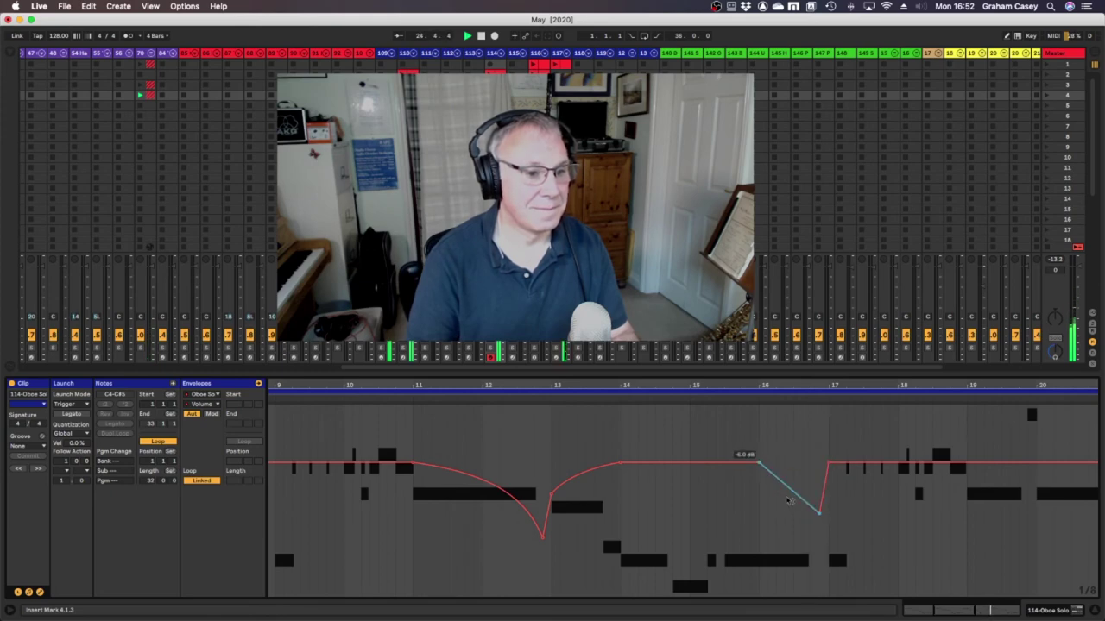
scroll(663, 542, right, 10)
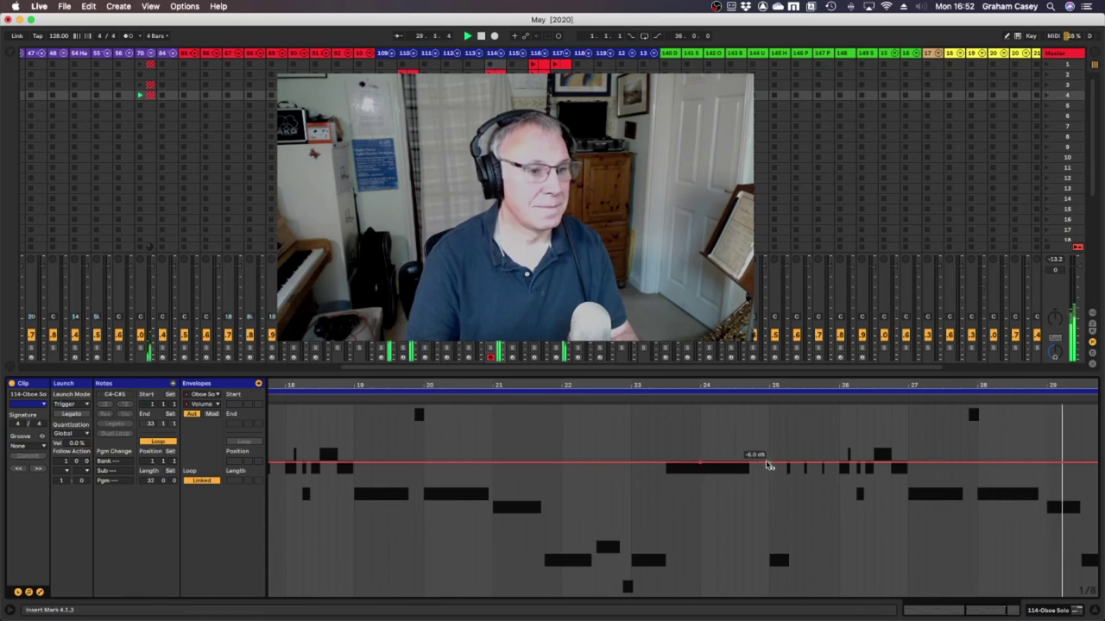
drag(759, 466, 729, 509)
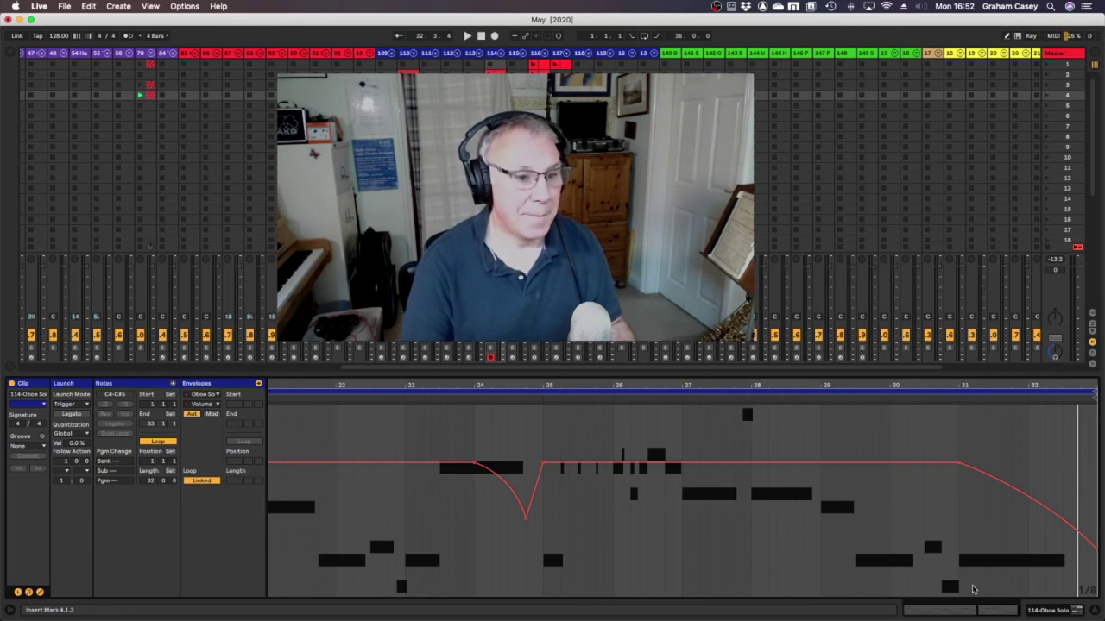
Add an outward-curved volume dip over the oboe's long note in bar 20, starting from -6.0 dB and returning to that level at bar 21
scroll(695, 521, left, 10)
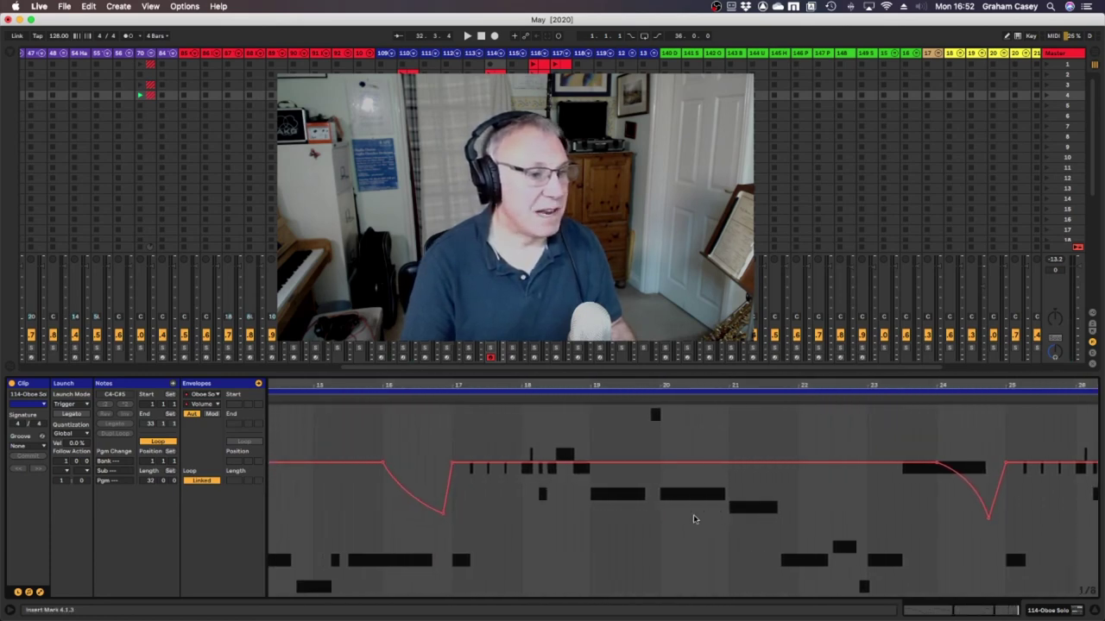
scroll(727, 549, left, 5)
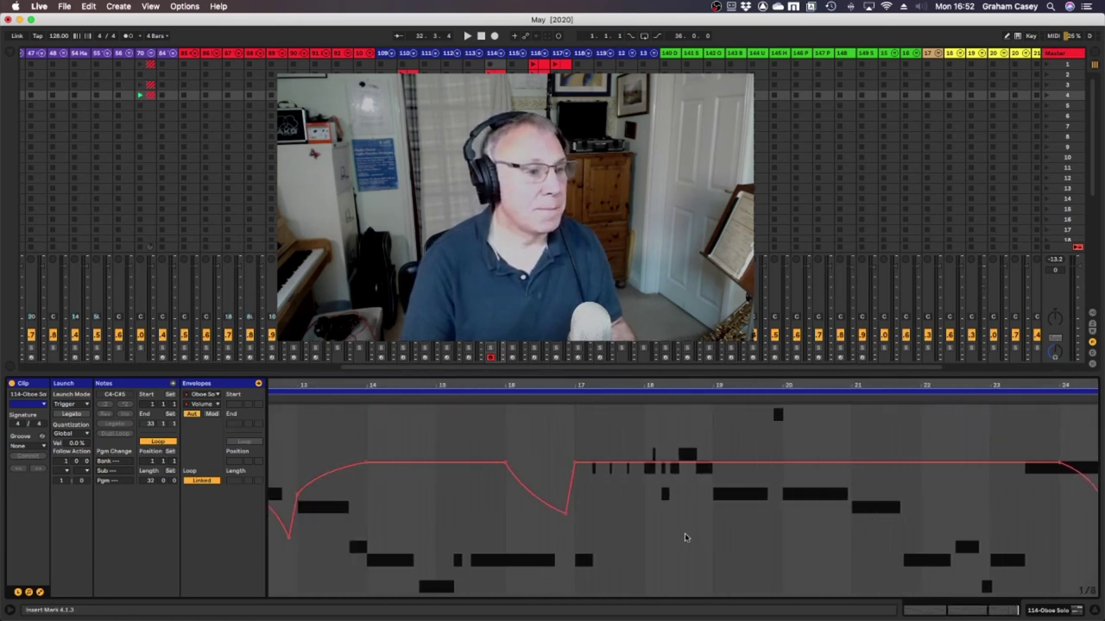
scroll(664, 530, left, 1)
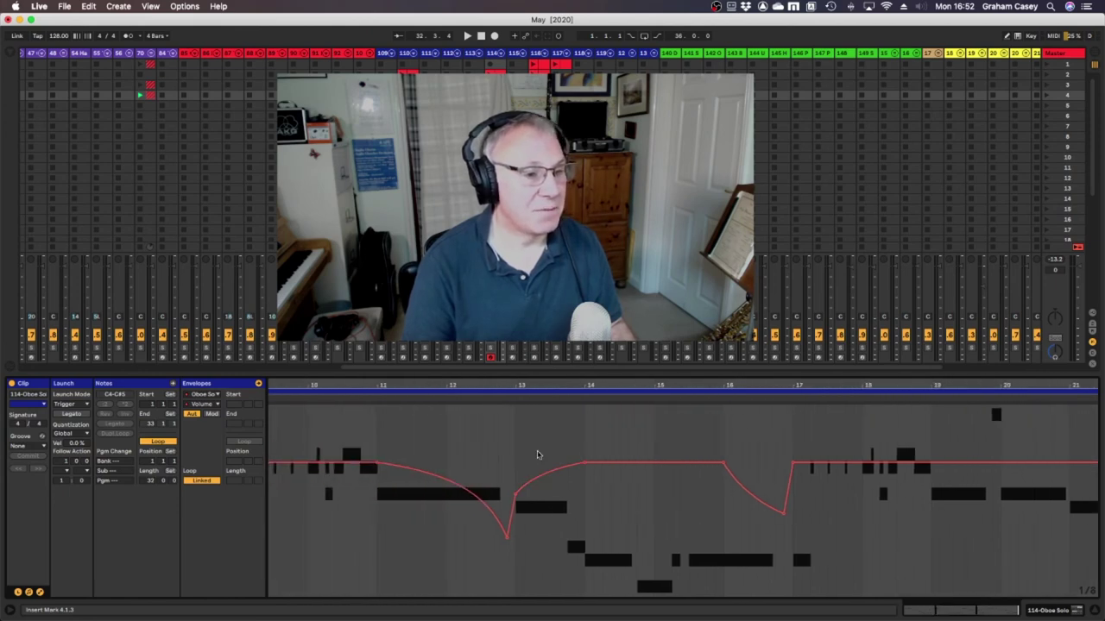
mouse_move(721, 466)
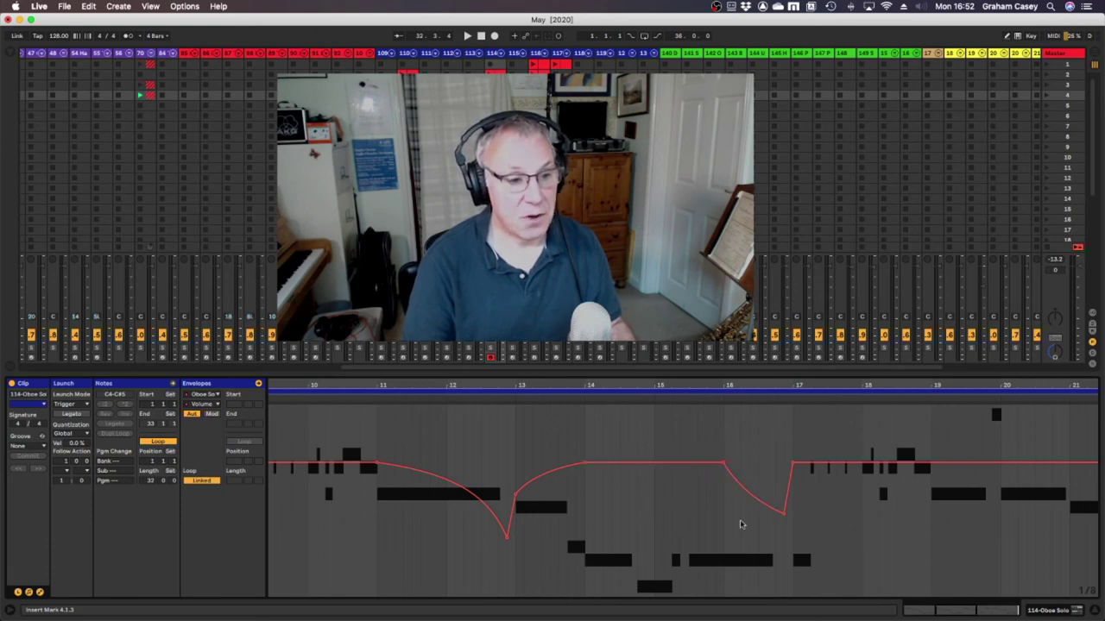
double_click(957, 611)
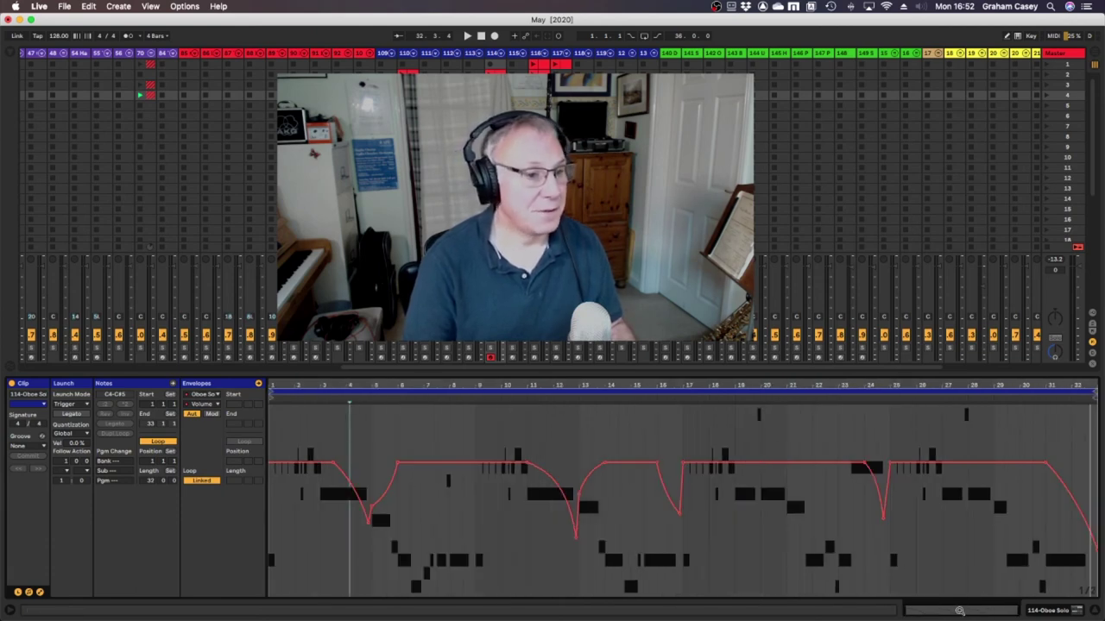
click(764, 468)
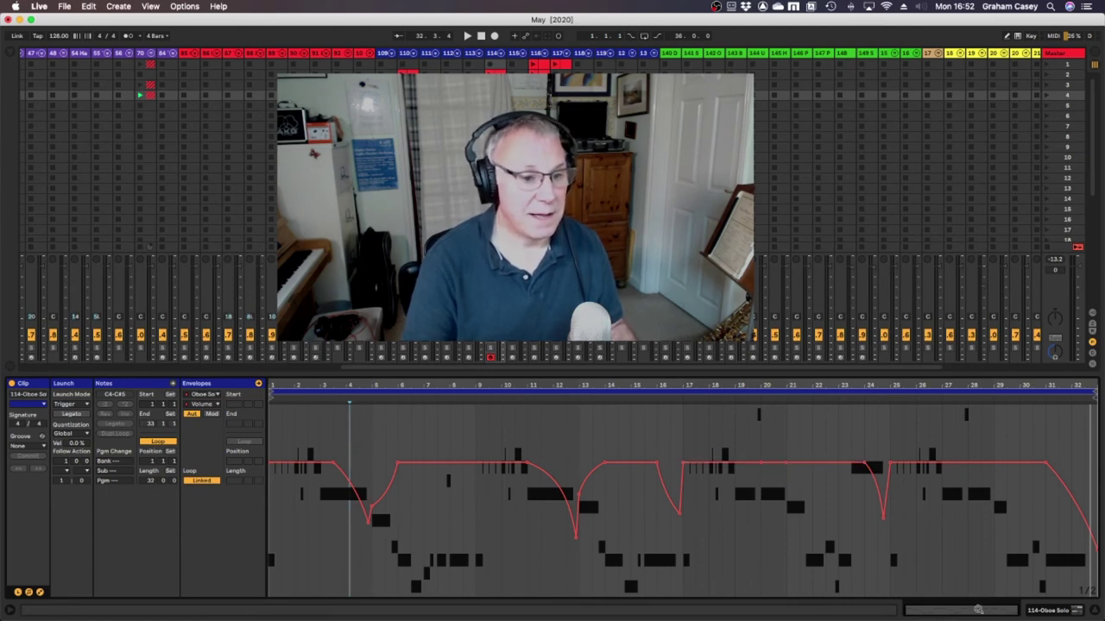
drag(975, 610, 657, 511)
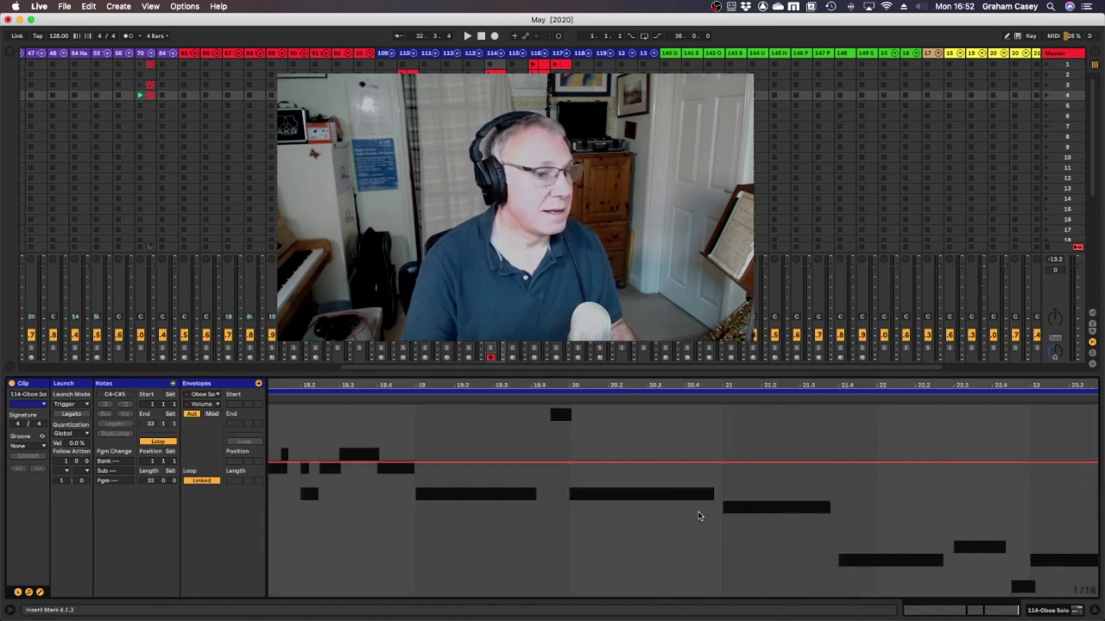
scroll(681, 513, right, 5)
scroll(697, 514, left, 5)
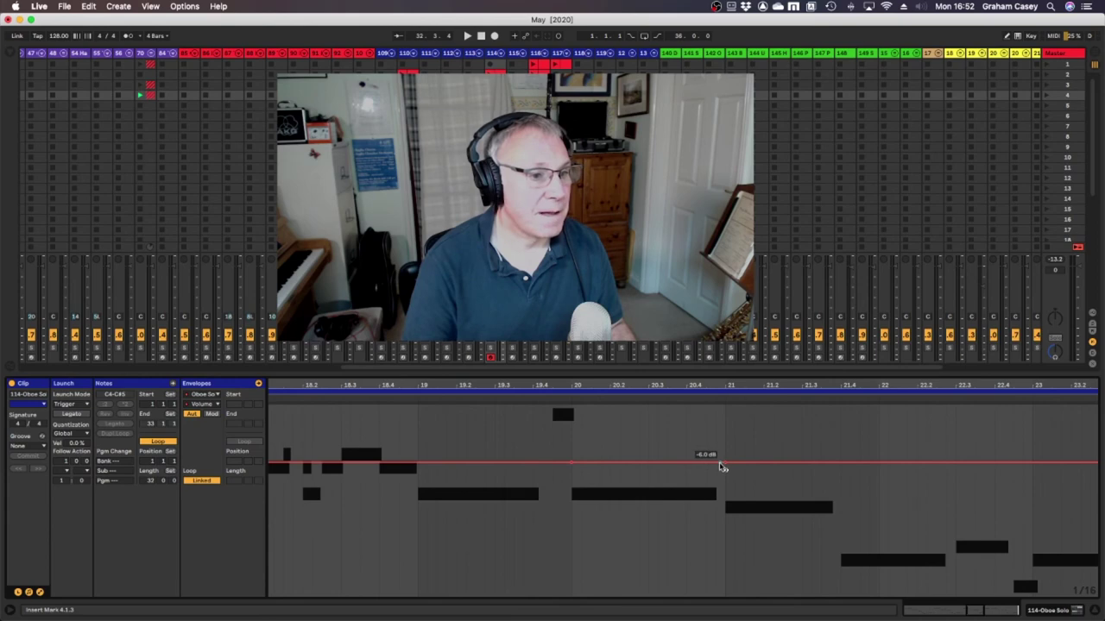
drag(721, 467, 720, 490)
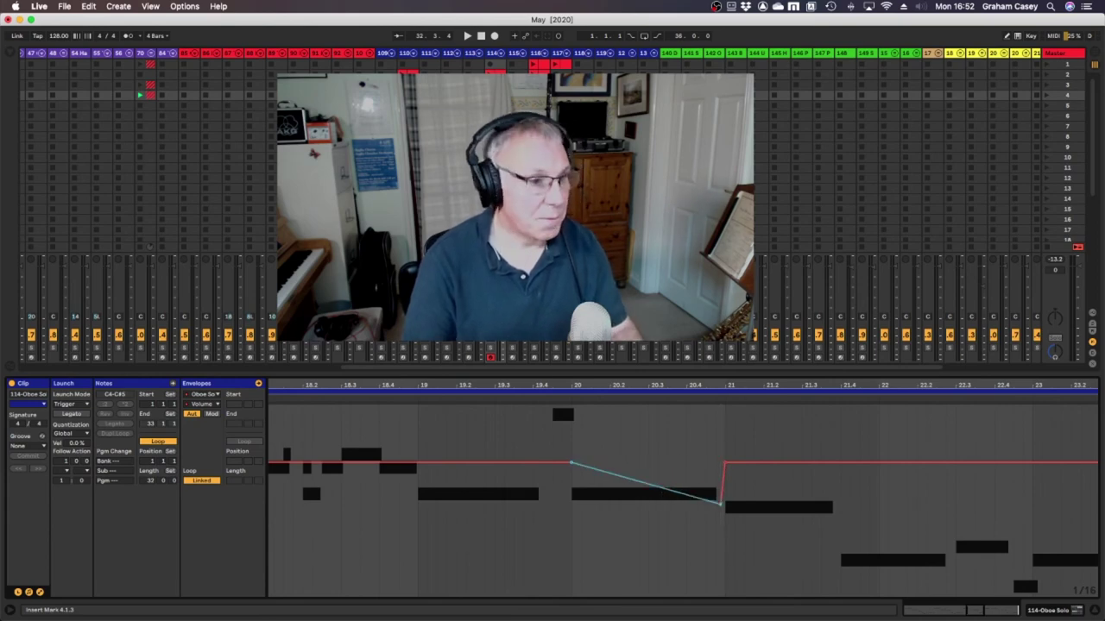
drag(659, 495, 609, 507)
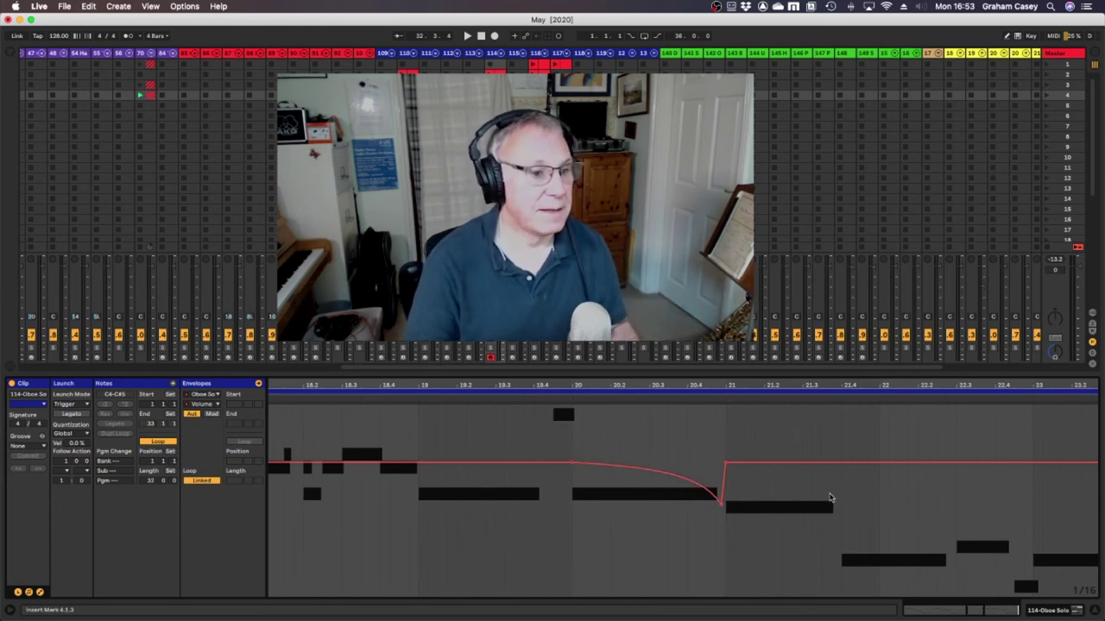
Lower the oboe's volume point at bar 21, shape a curved recovery to -6.0 dB by that note's end, and start playback
mouse_move(833, 467)
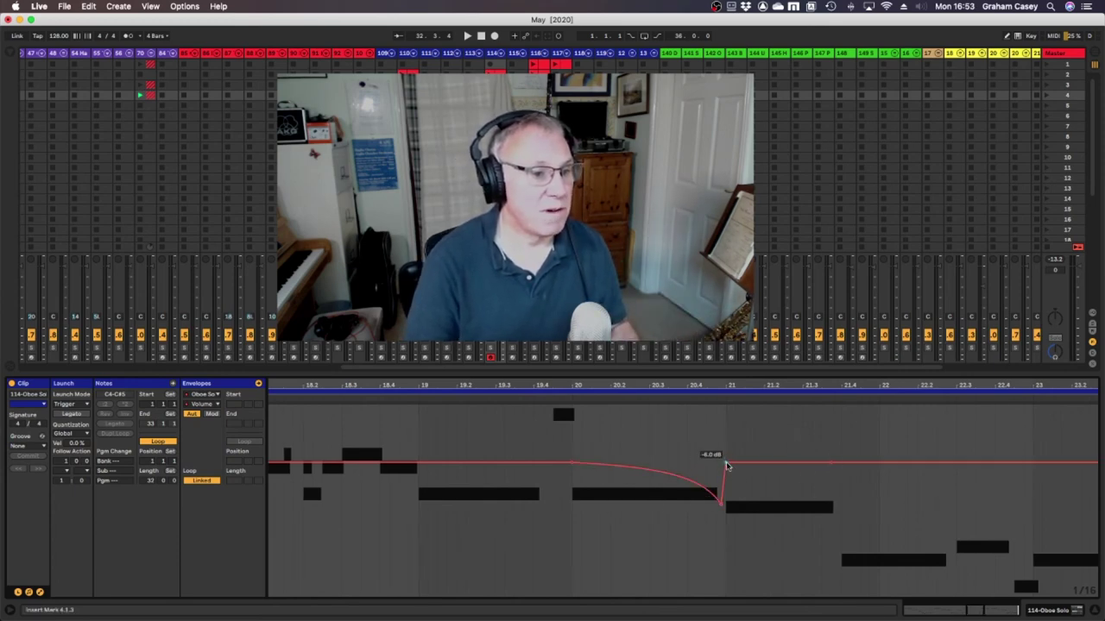
drag(726, 466, 724, 488)
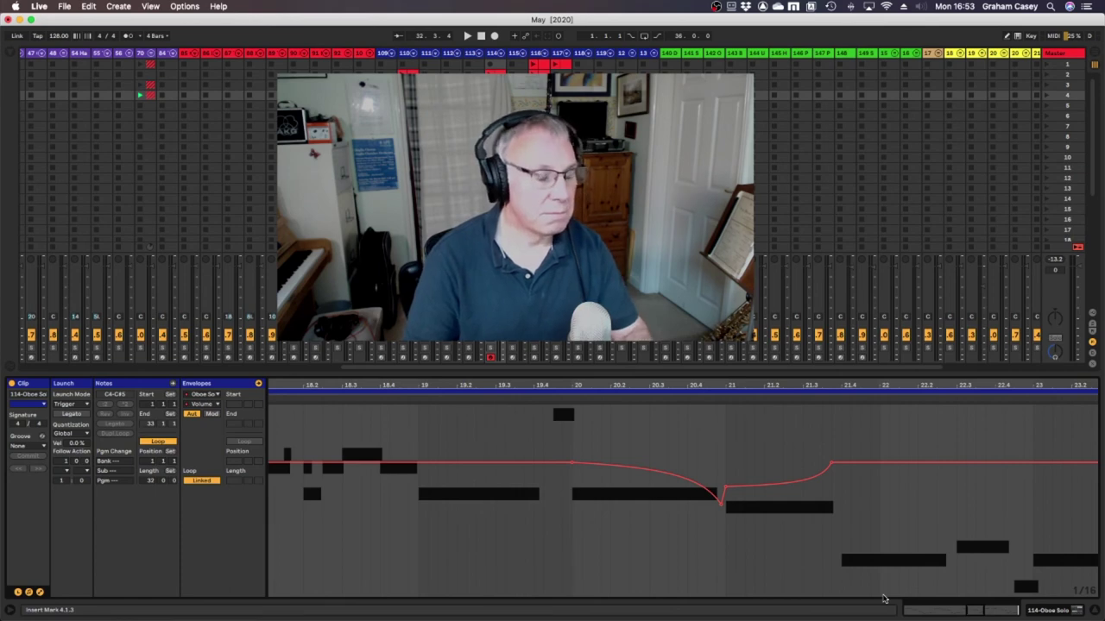
key(space)
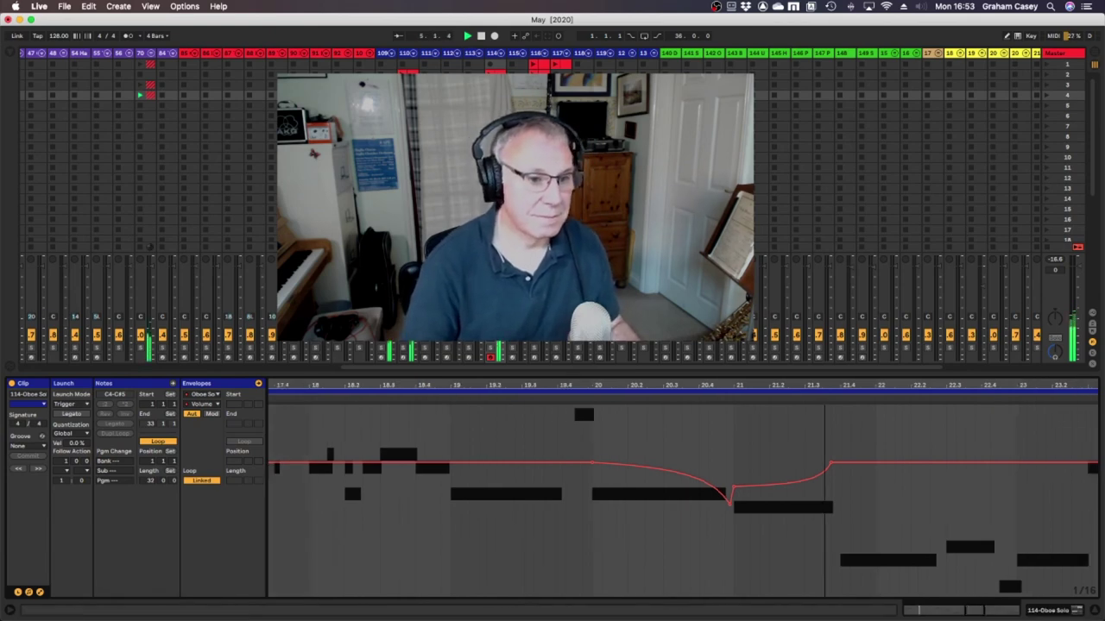
Add a curved volume dip through bar 8 of the oboe part, returning to the original level at bar 9
double_click(581, 396)
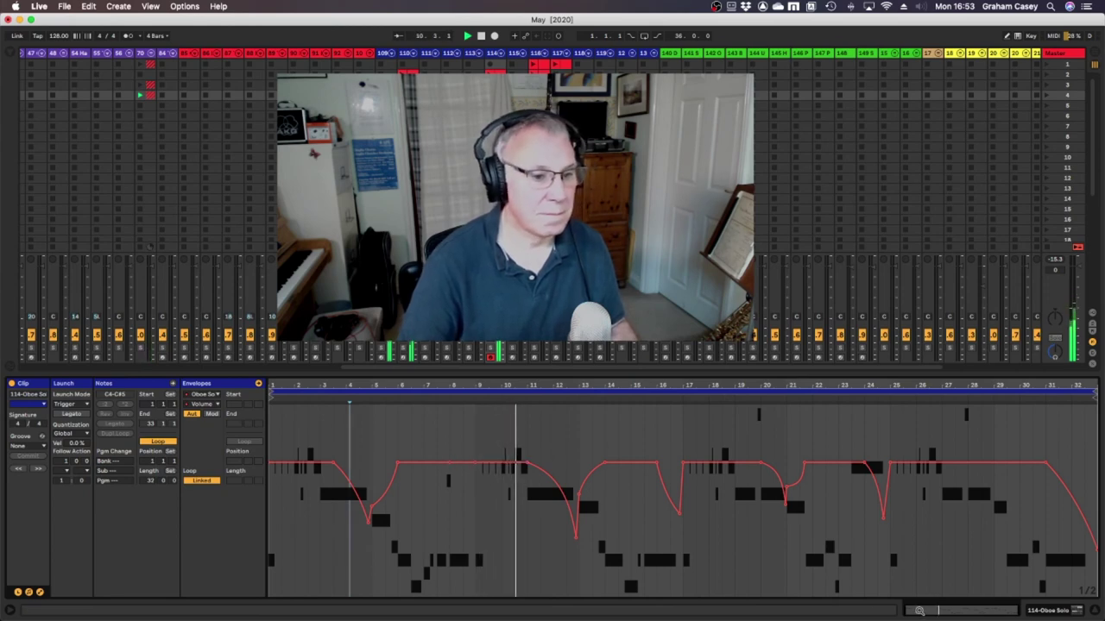
key(plus)
key(plus)
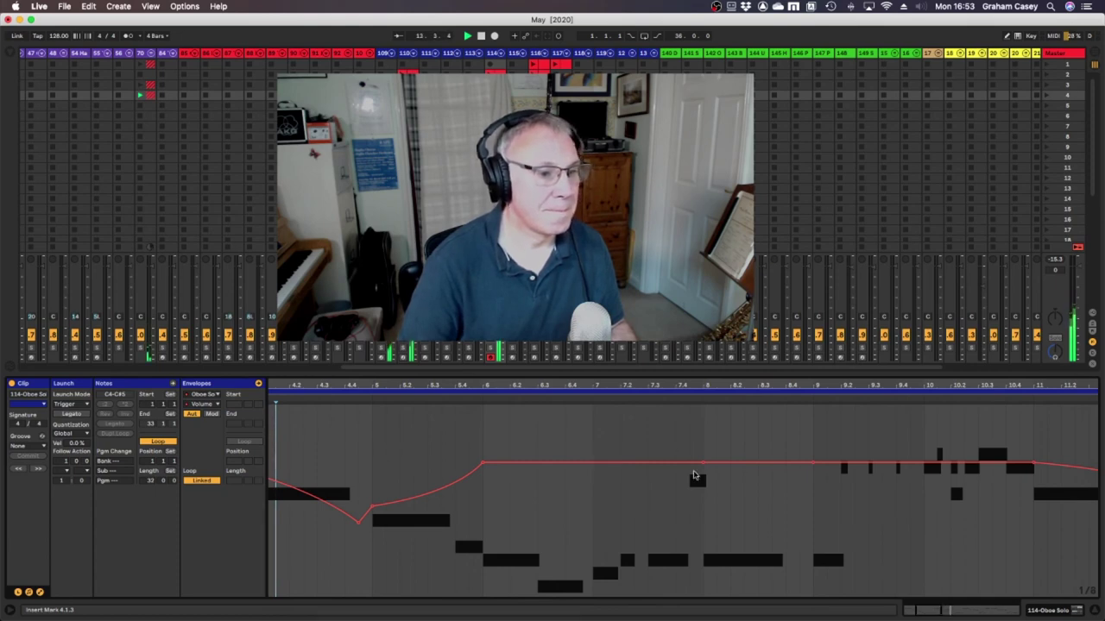
drag(794, 463, 794, 527)
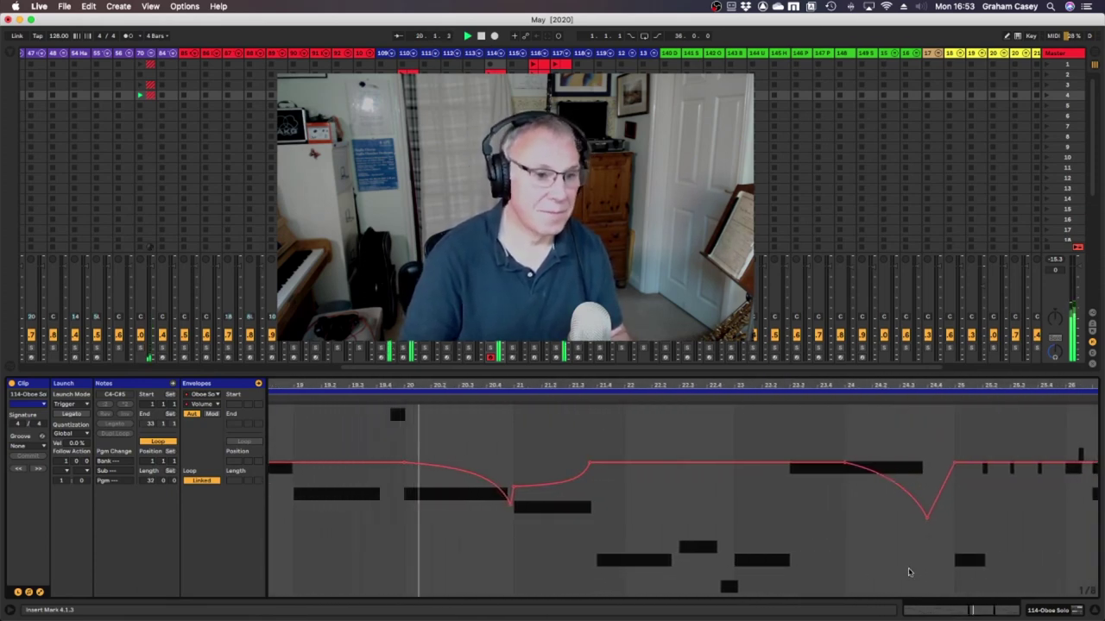
key(minus)
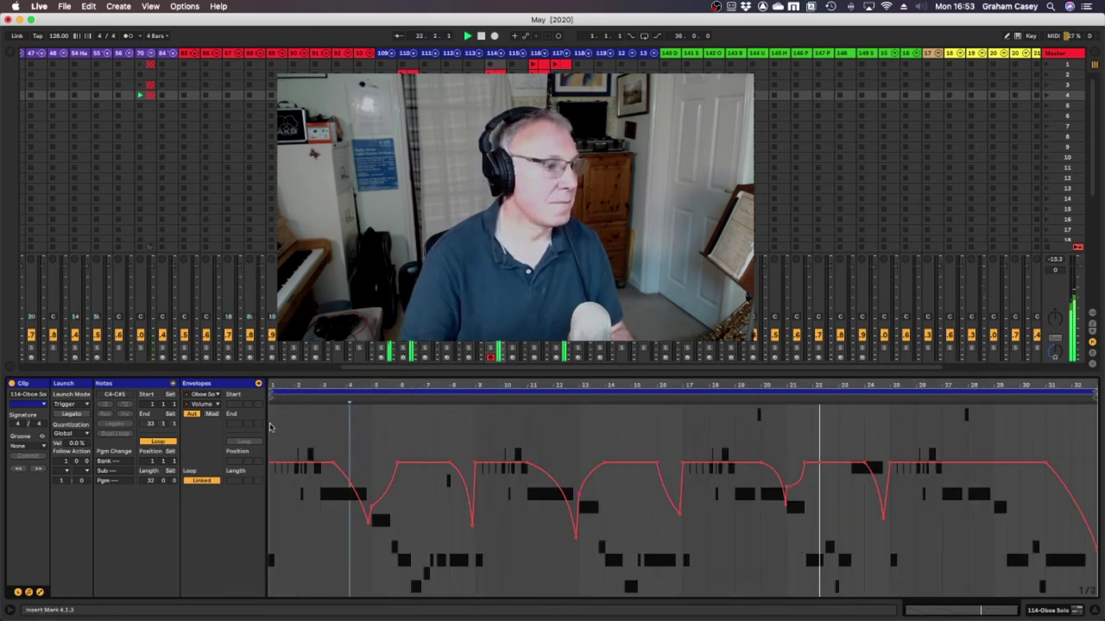
Copy the oboe clip's volume envelope across bars 1 to 32 and paste it into the piccolo clip's volume envelope from bar 1
drag(270, 535, 462, 535)
drag(575, 524, 1097, 527)
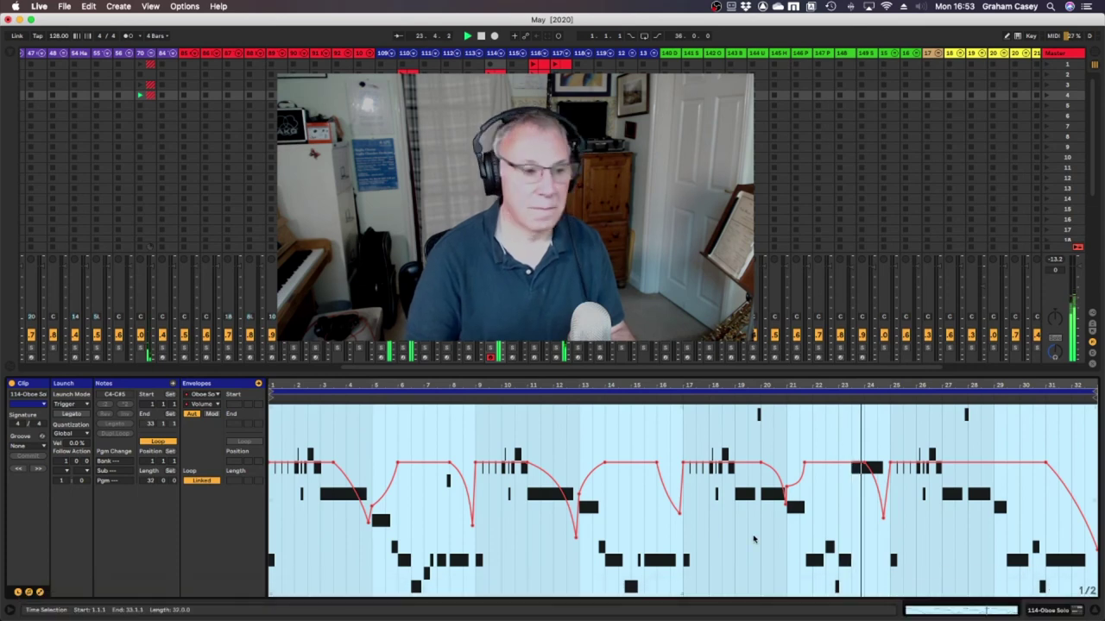
right_click(703, 473)
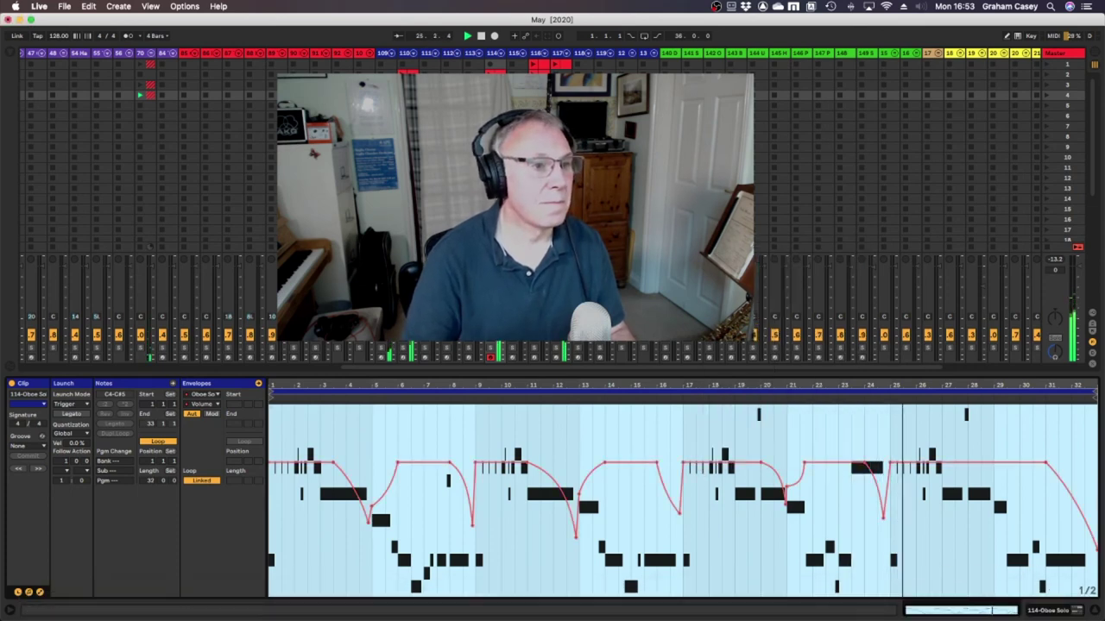
key(Escape)
click(933, 431)
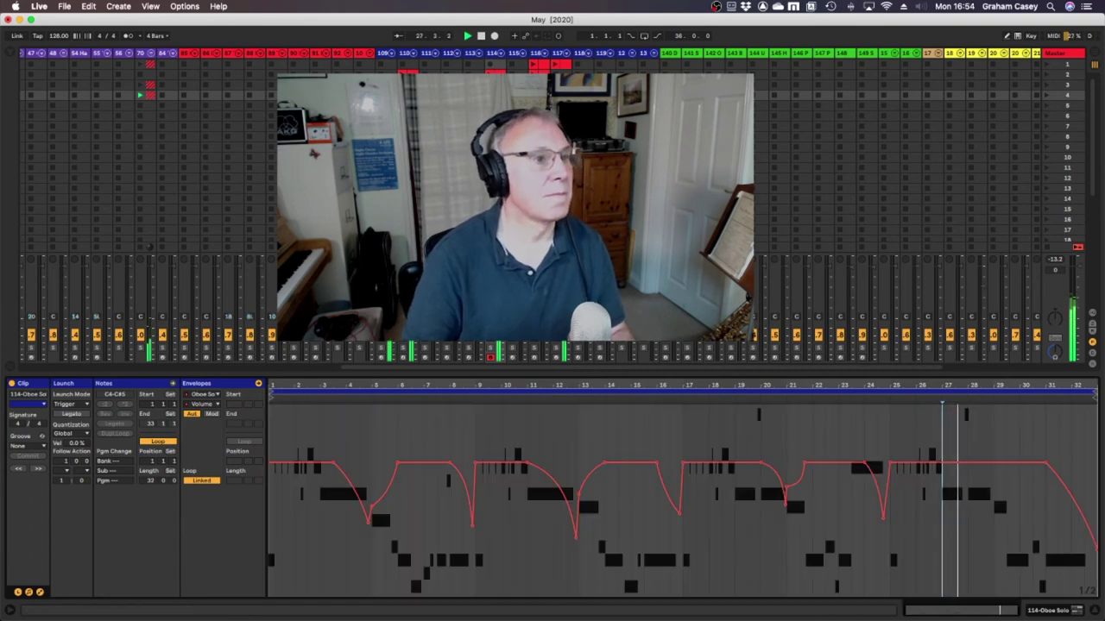
click(559, 65)
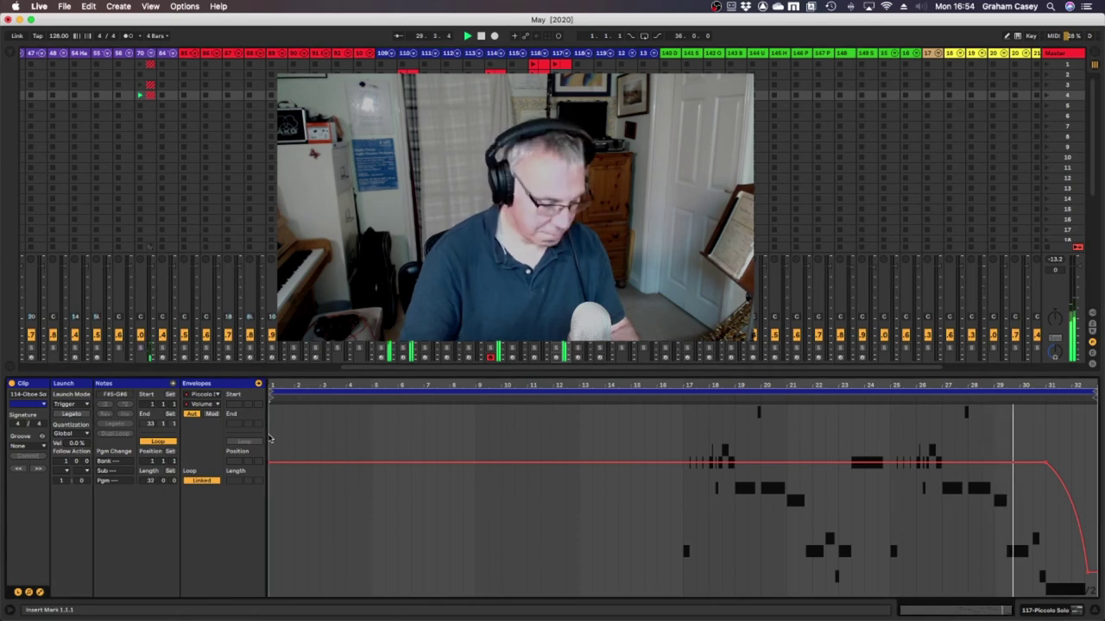
key(super+v)
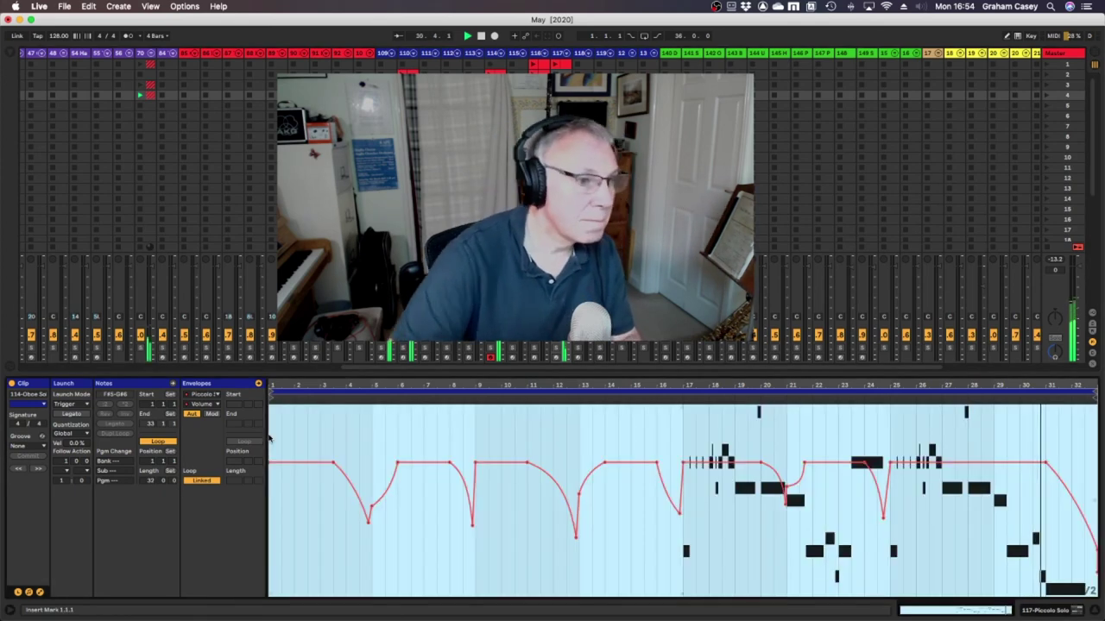
Compare the piccolo clip's pasted volume envelope with the oboe clip's envelope during playback
click(577, 566)
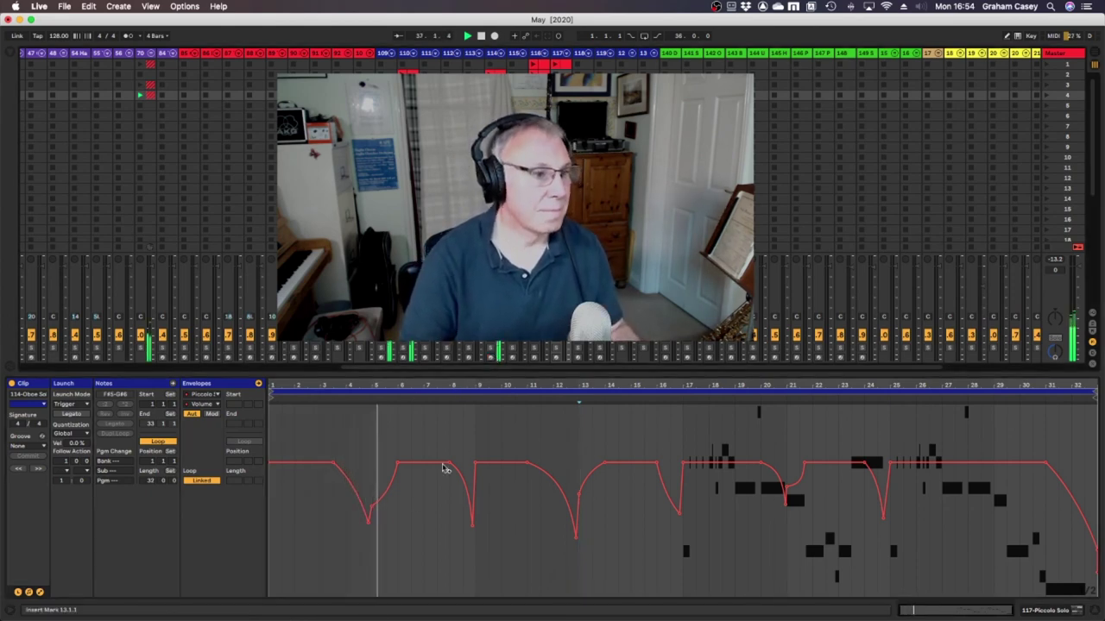
click(477, 432)
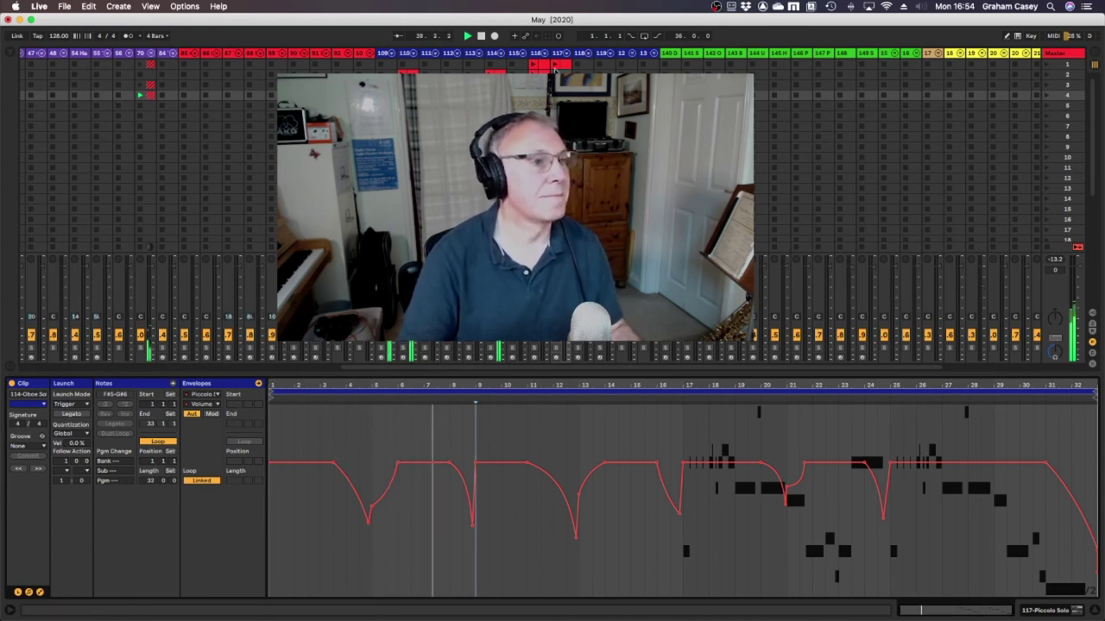
click(942, 432)
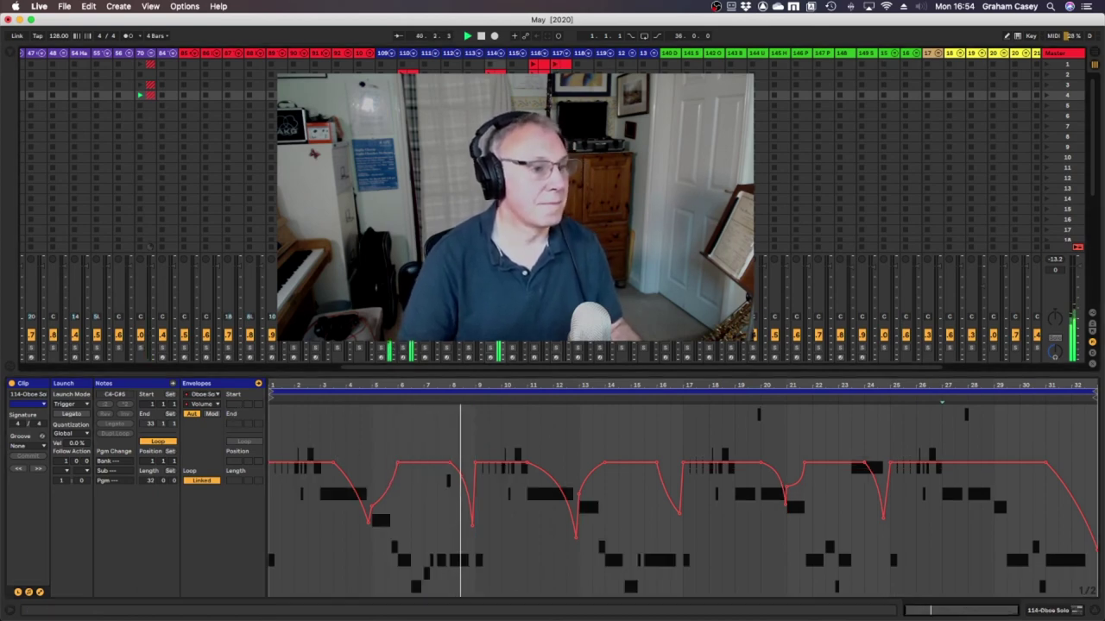
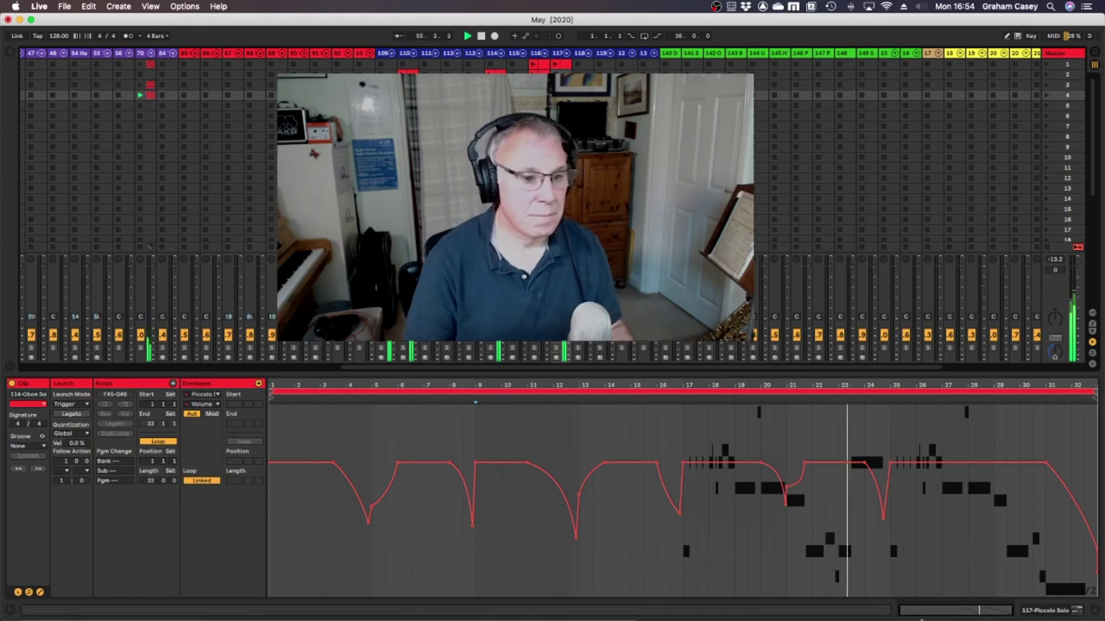
Show the piccolo clip's notes and lower the velocity of the A5 note starting at 21.4.1
click(40, 593)
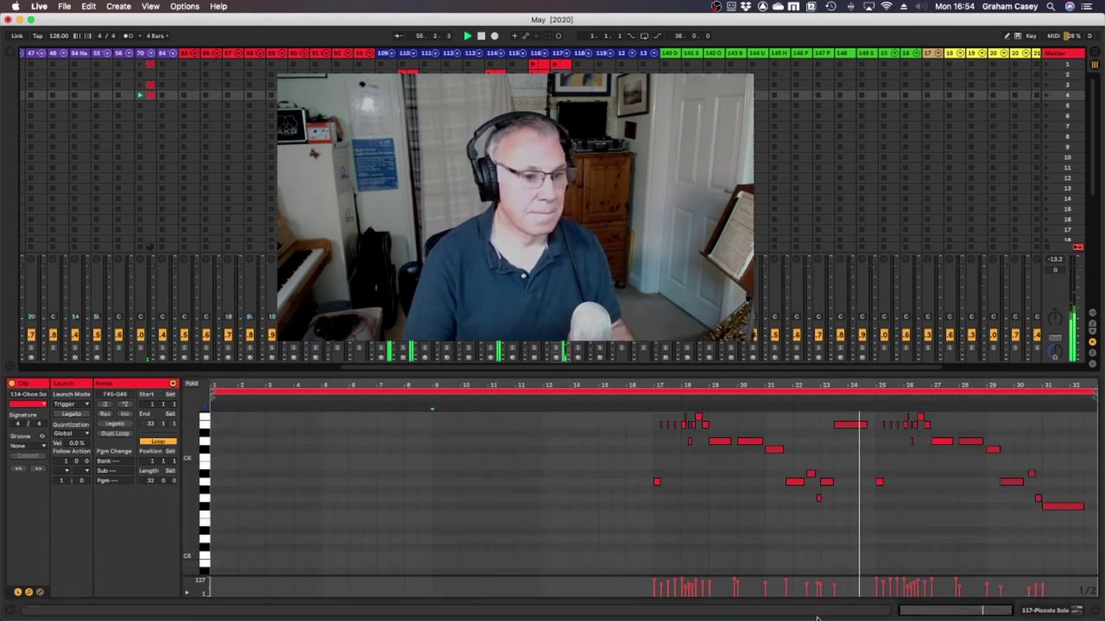
click(785, 586)
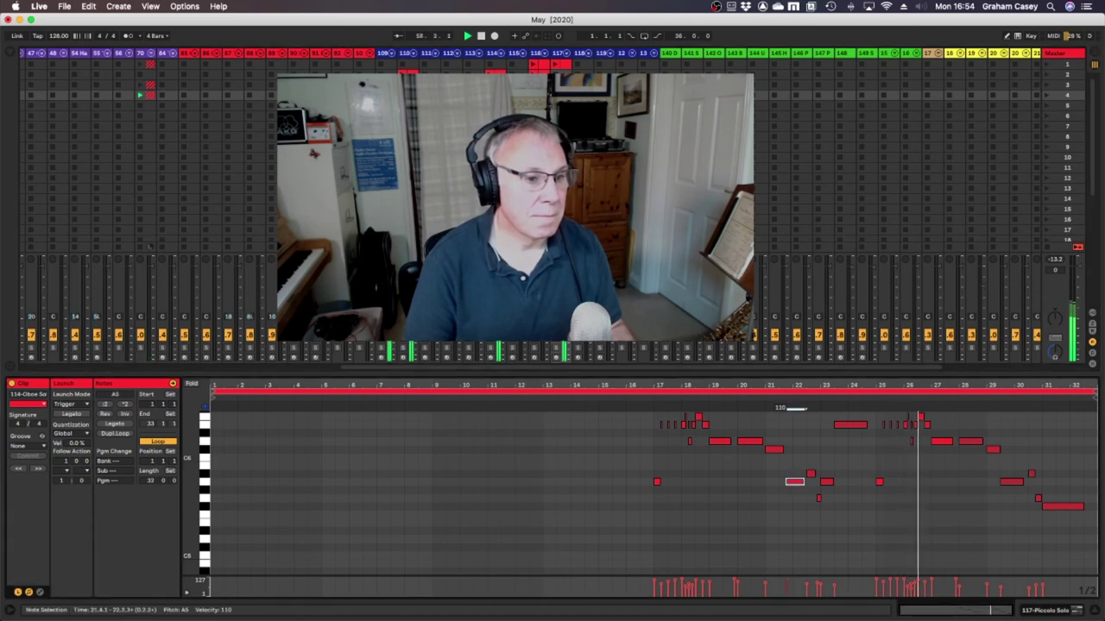
drag(785, 586, 785, 584)
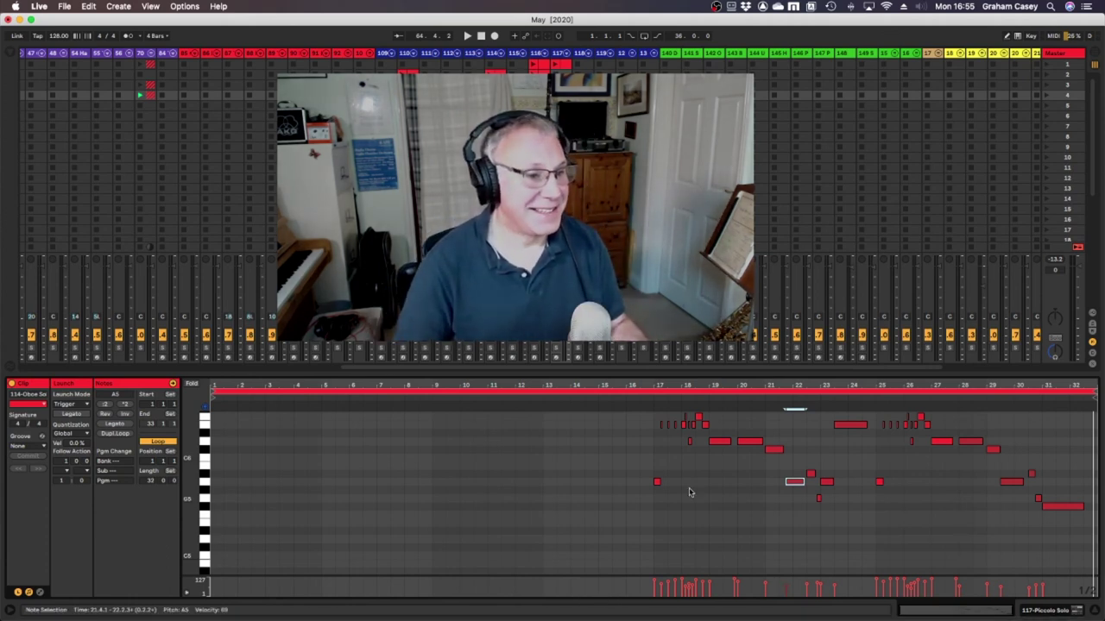
click(653, 522)
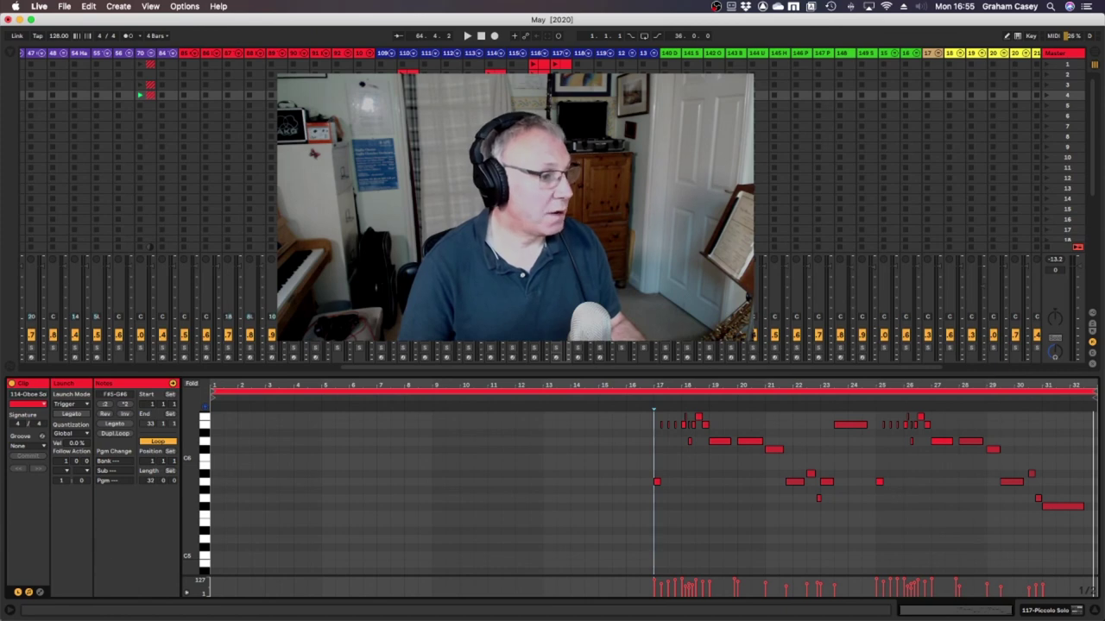
Reopen the clip envelopes and display the oboe solo's Articulation envelope
click(38, 593)
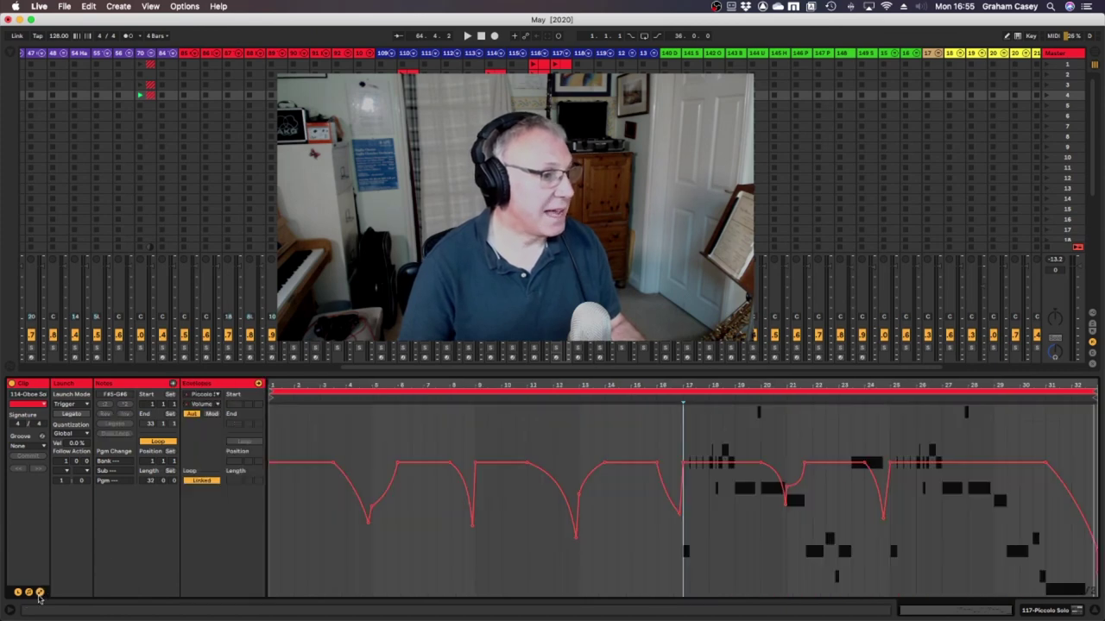
click(191, 405)
click(198, 426)
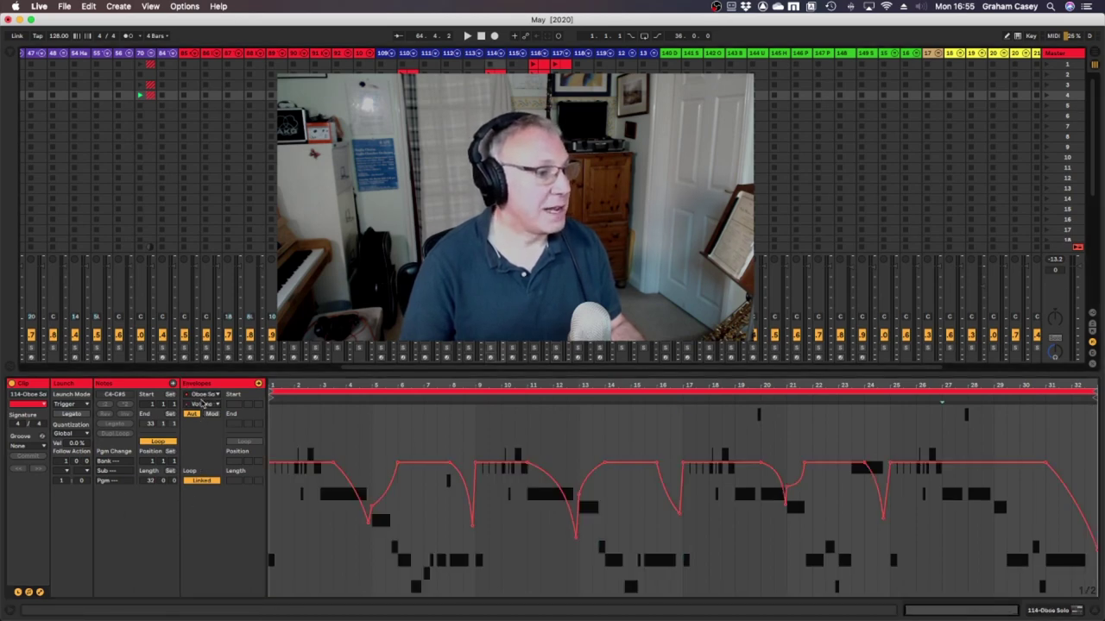
click(200, 403)
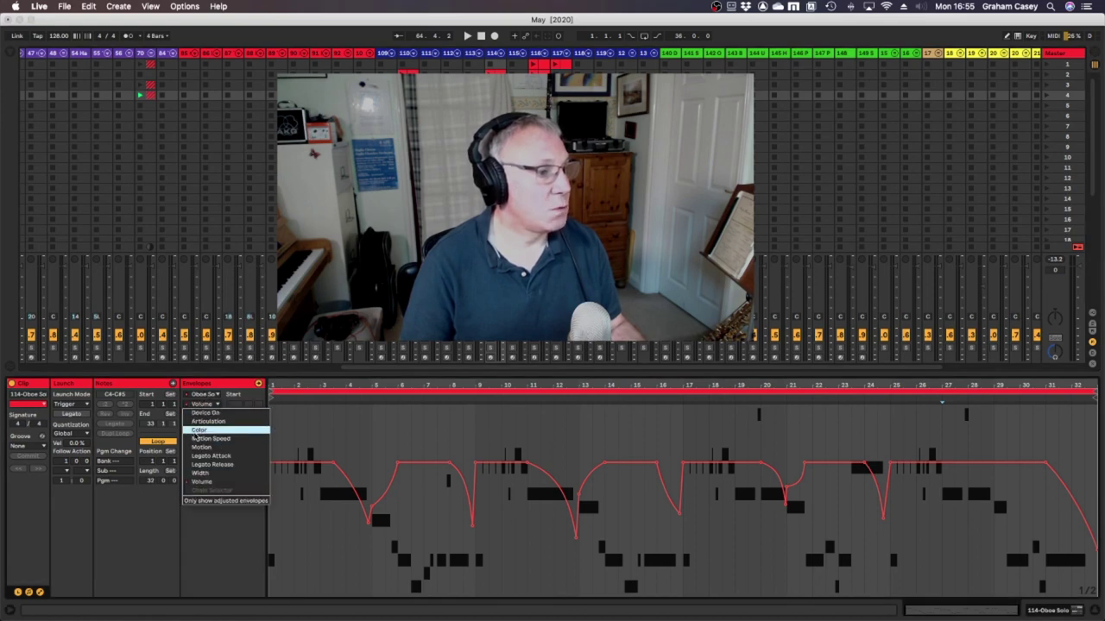
click(204, 421)
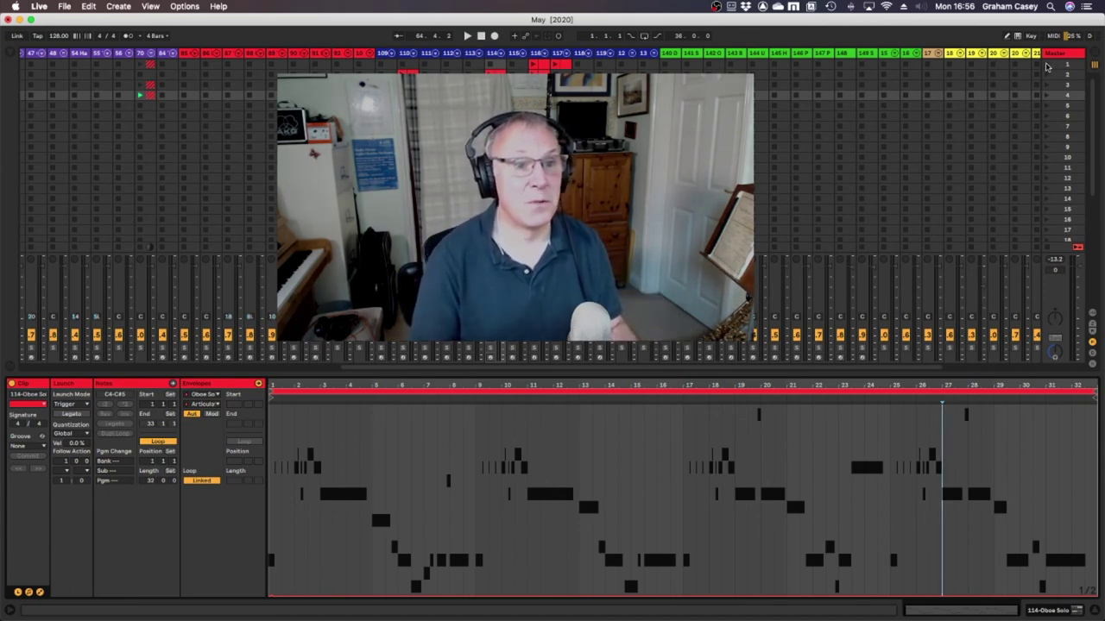
Launch scenes 1 to 4 in succession to audition the full arrangement
click(1045, 64)
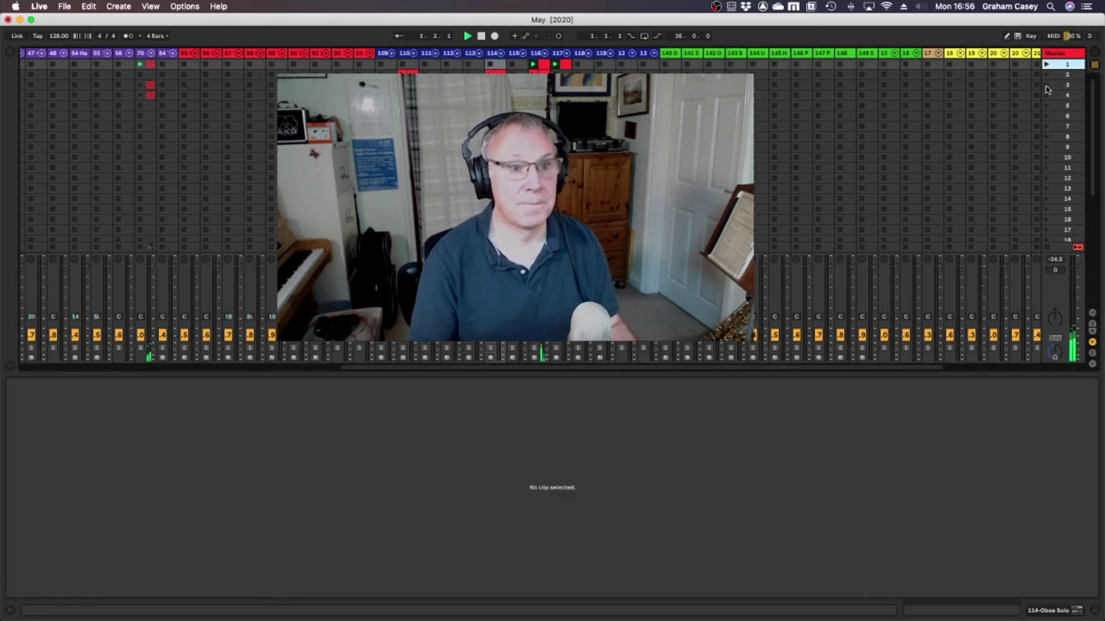
click(1046, 76)
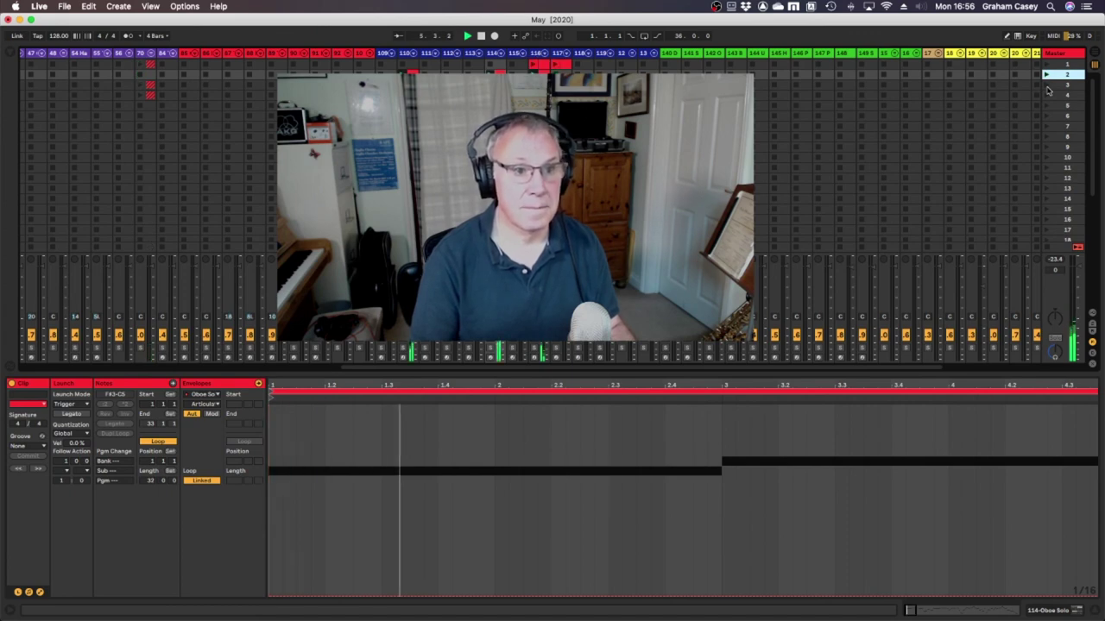
click(1046, 85)
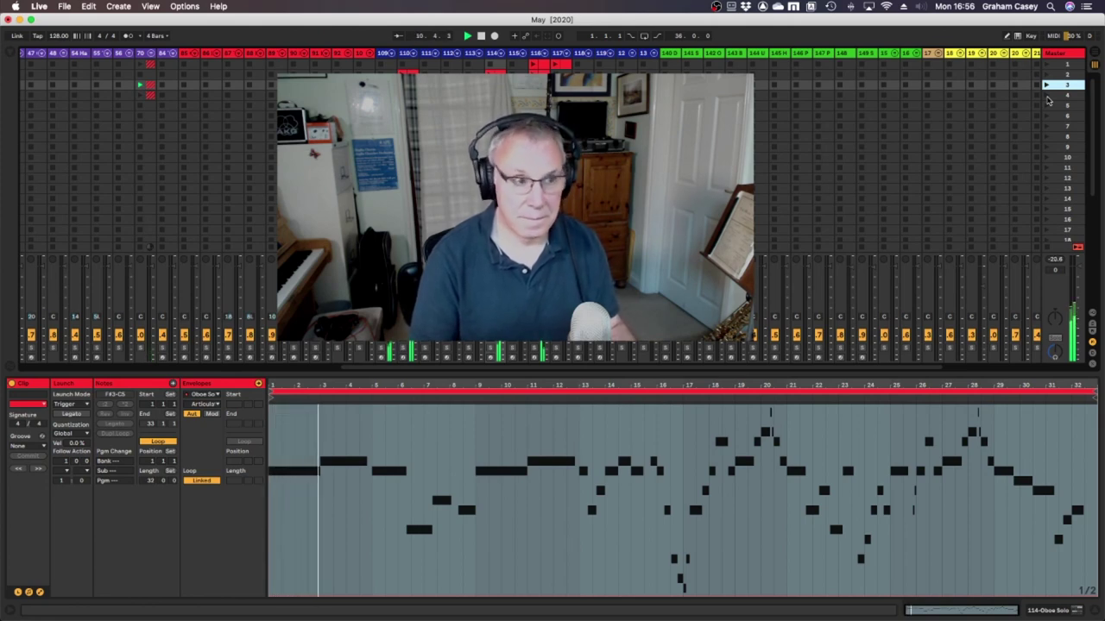
click(1045, 96)
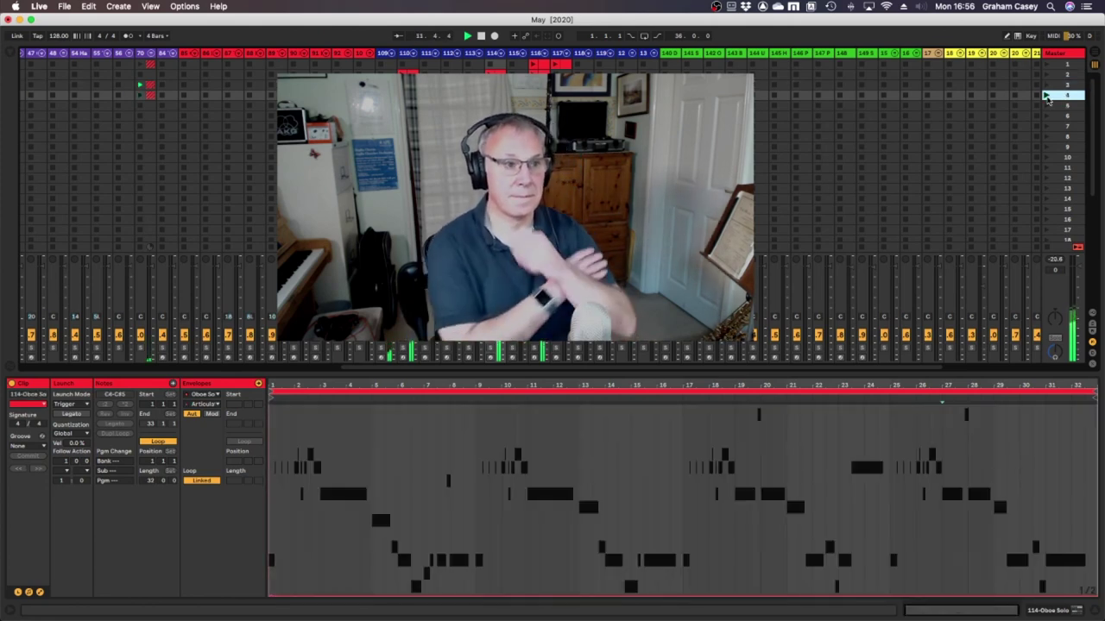